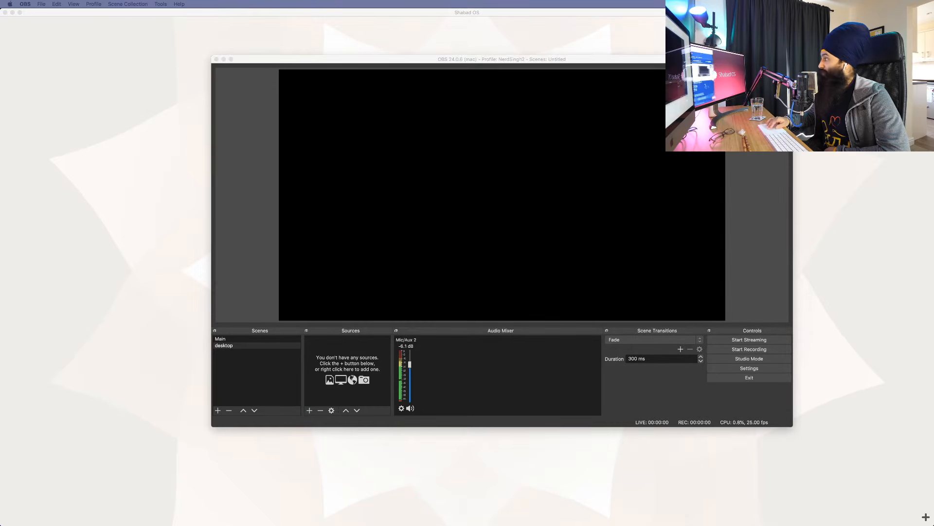
Add a Display Capture source to the desktop scene, leave its display choice as is, and hide the source.
left_click(309, 410)
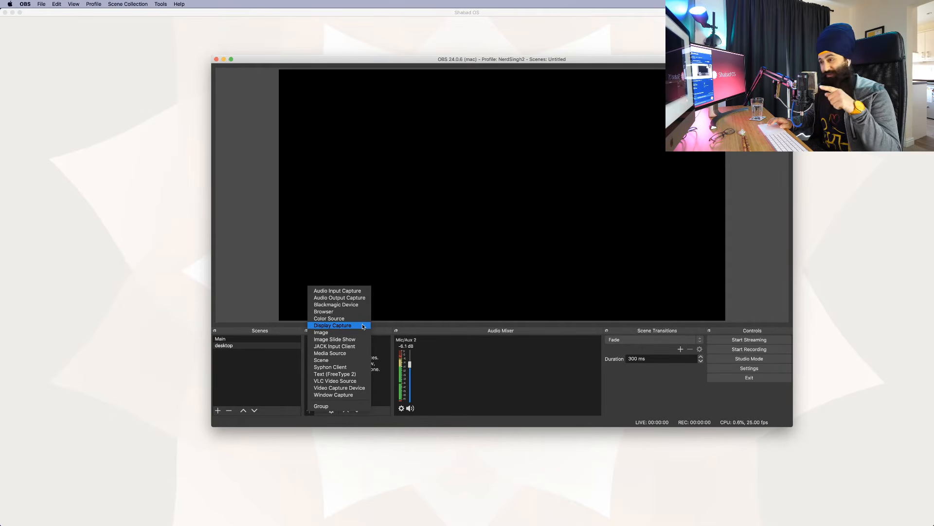
left_click(362, 326)
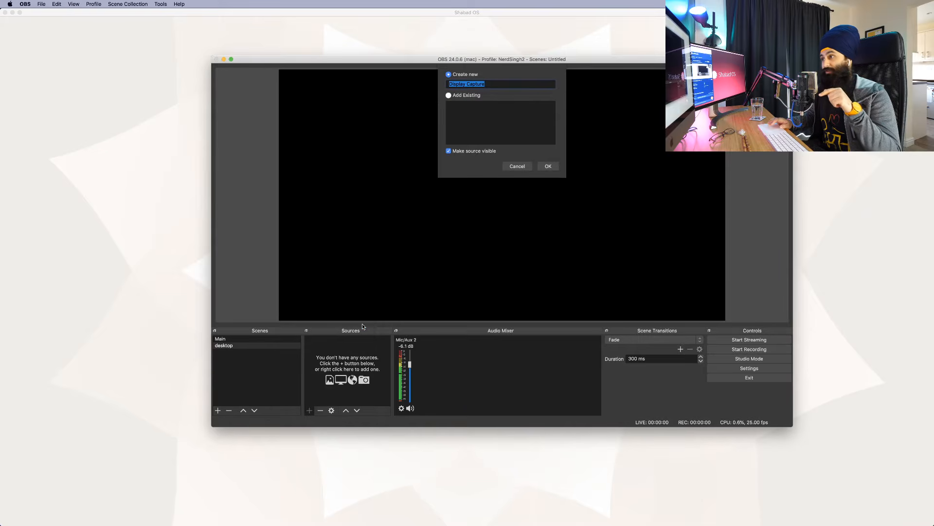
left_click(545, 168)
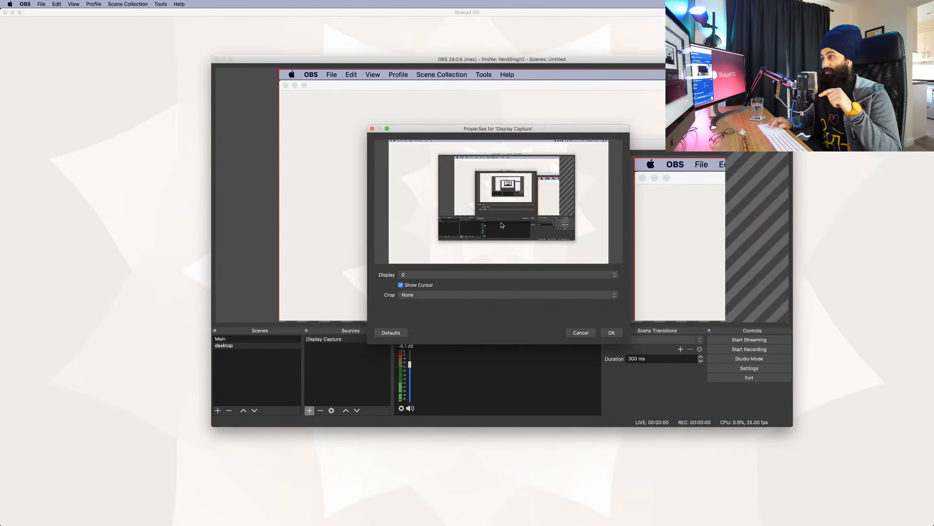
left_click(441, 276)
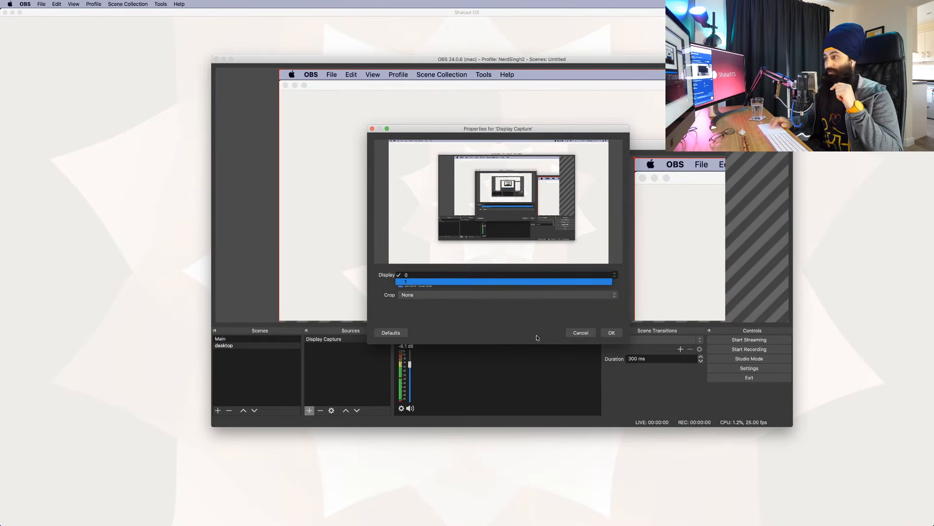
left_click(581, 334)
left_click(580, 334)
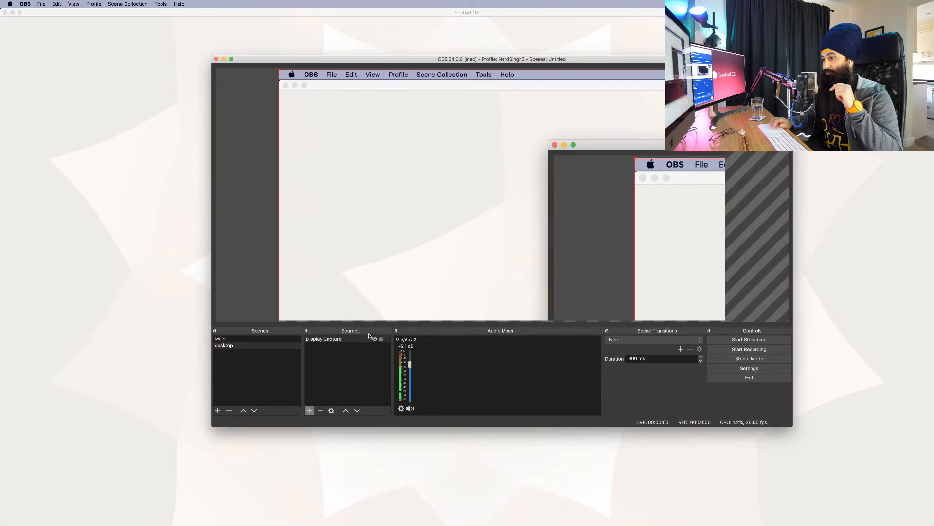
left_click(347, 342)
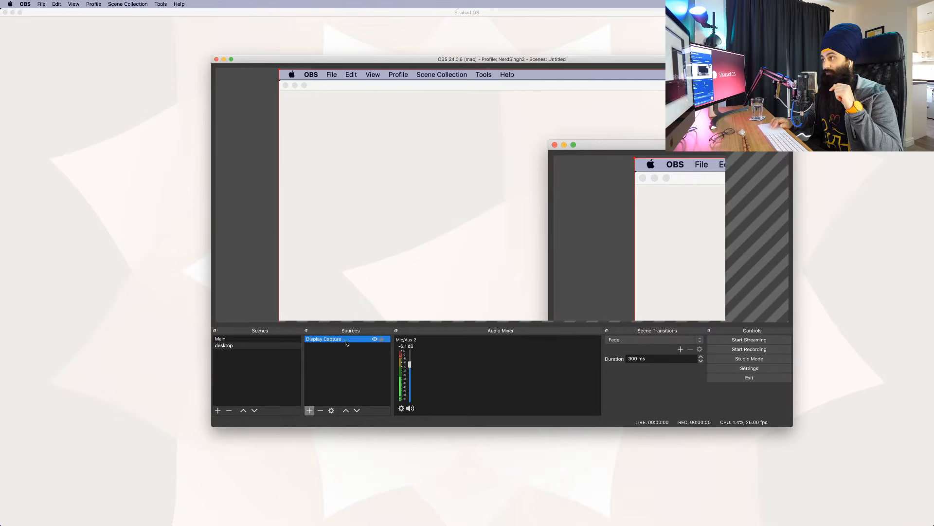
left_click(375, 339)
Add a Video Capture Device source named "webcam" that uses the FaceTime HD Camera (Built-in).
left_click(310, 410)
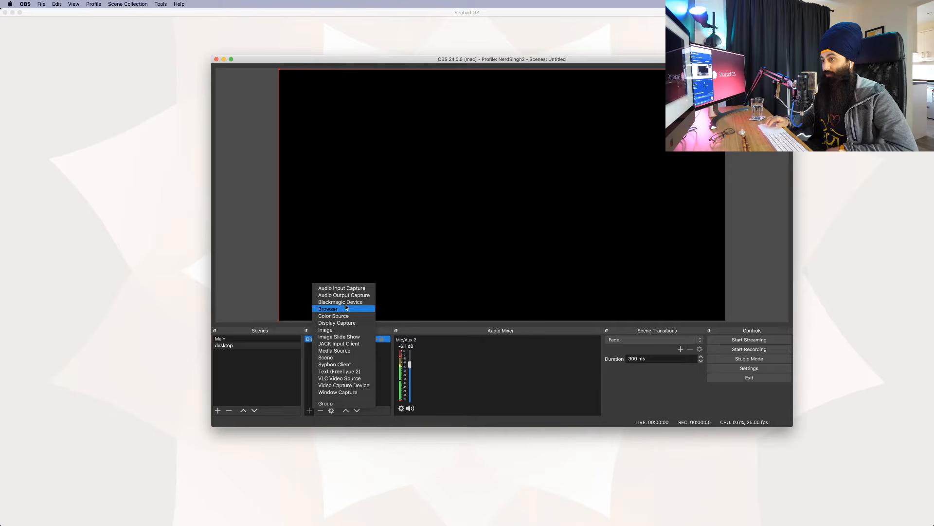
left_click(356, 386)
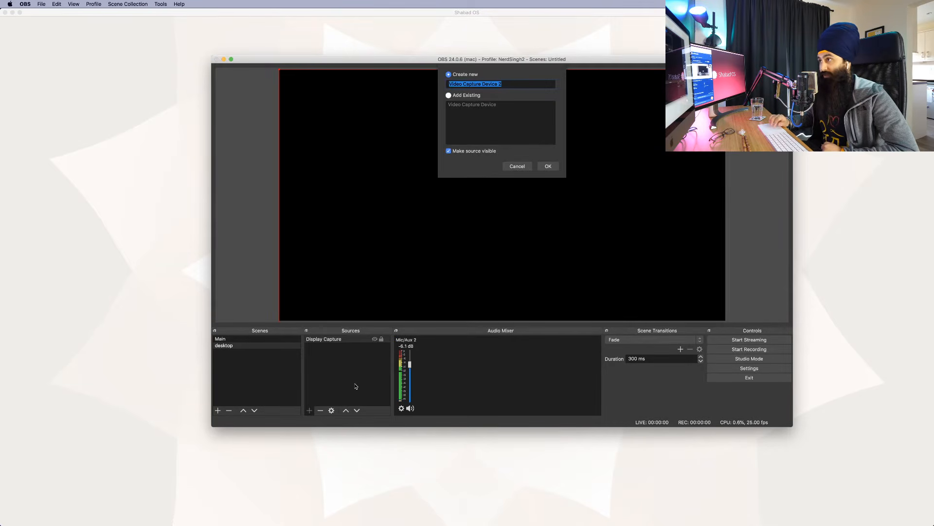
type("webcam")
key("Return")
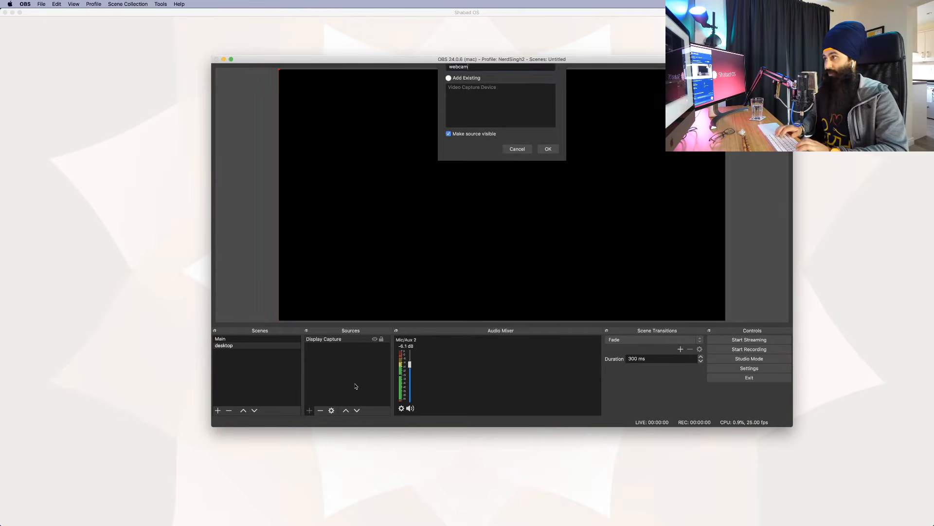
left_click(422, 276)
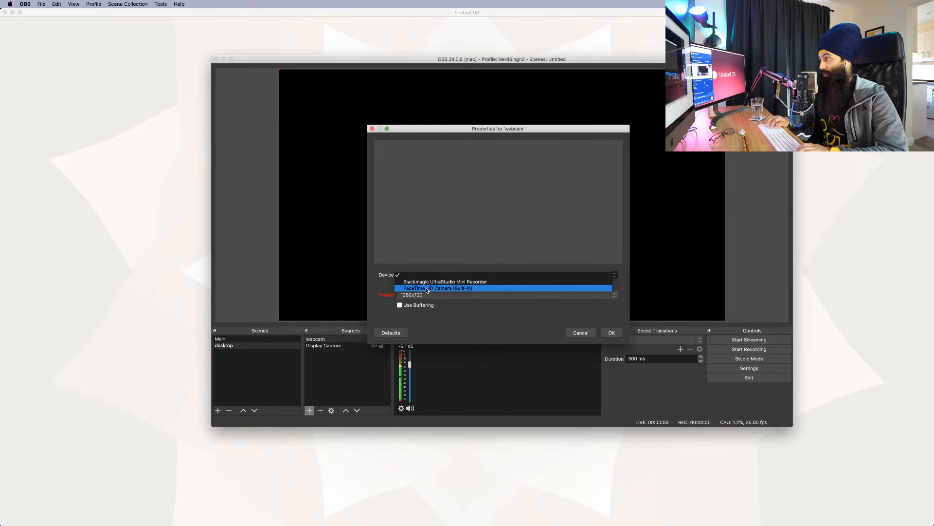
left_click(427, 288)
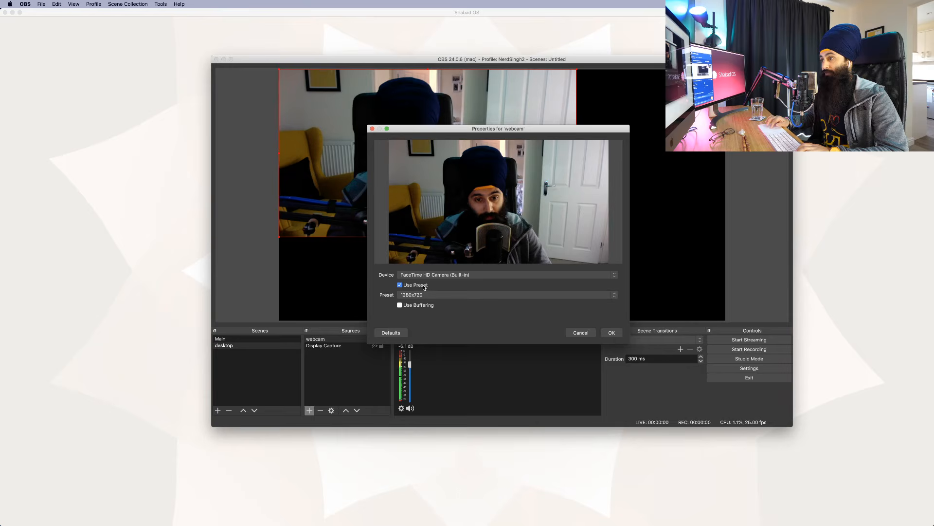
Check the webcam's manual resolution choices, restore Use Preset at 1280x720, and confirm the source properties.
left_click(424, 286)
left_click(424, 295)
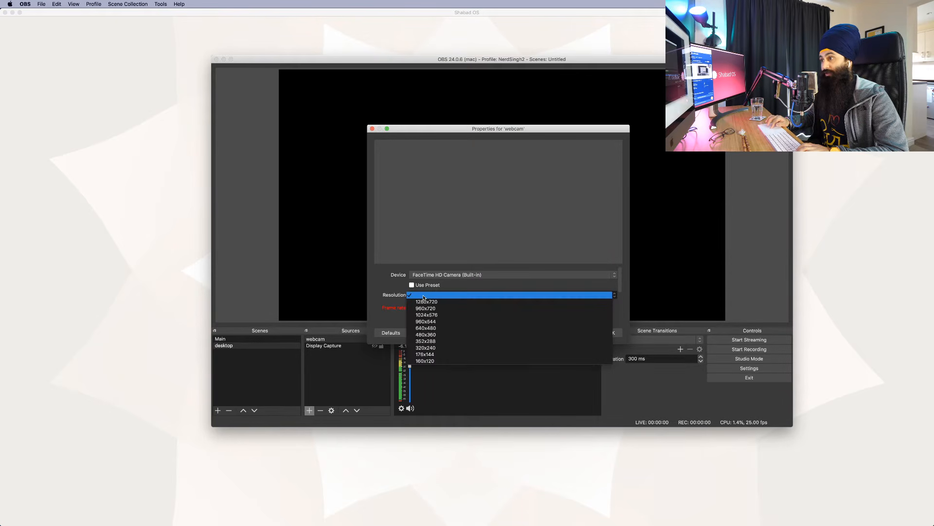
left_click(412, 302)
left_click(412, 285)
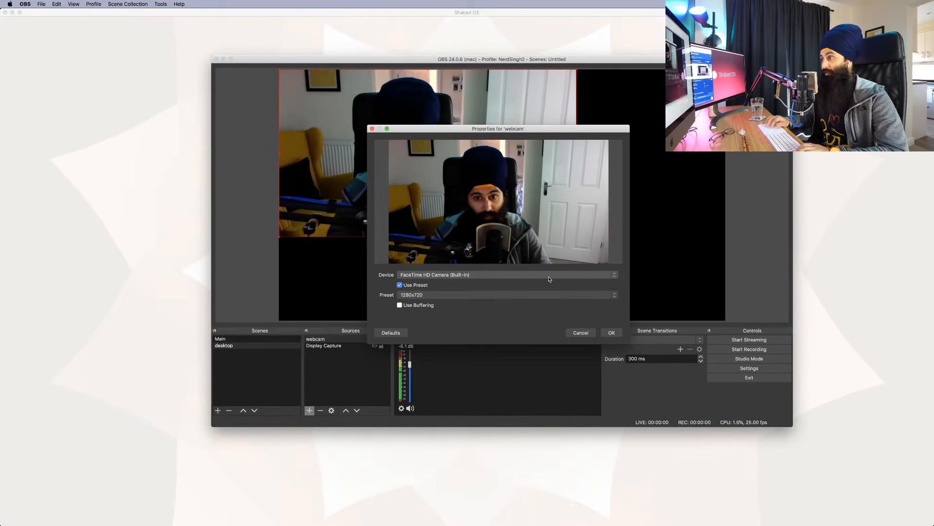
left_click(613, 333)
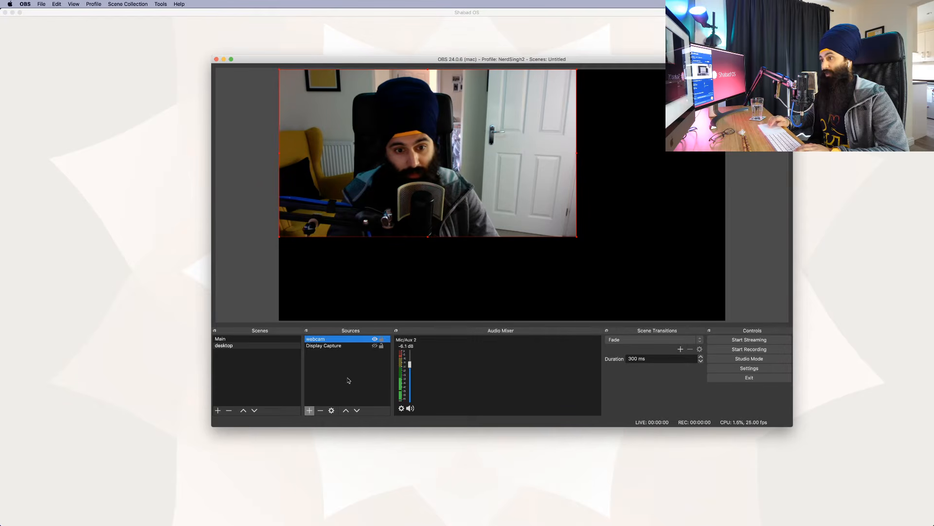
Add an Audio Input Capture source with "F Series Audio Interface with Rec" as its device.
left_click(310, 411)
left_click(348, 287)
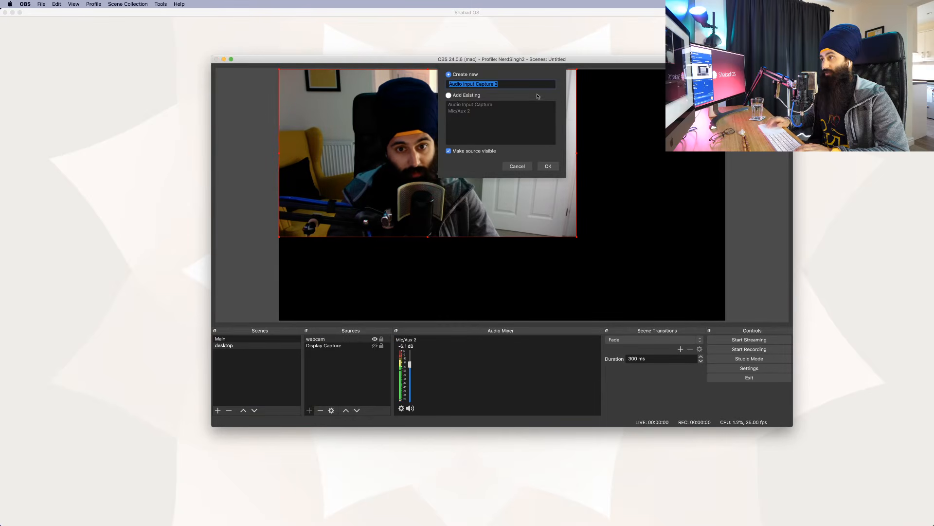
key("Escape")
left_click(482, 149)
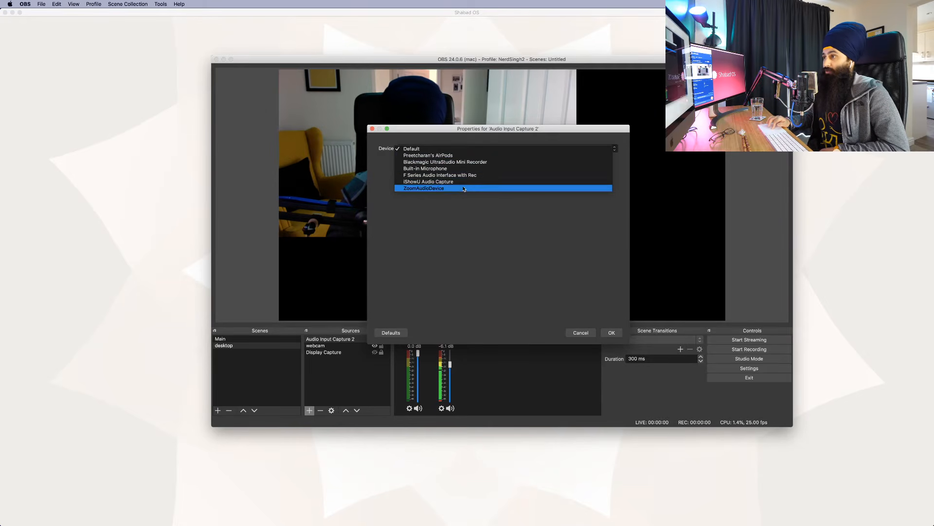
left_click(464, 177)
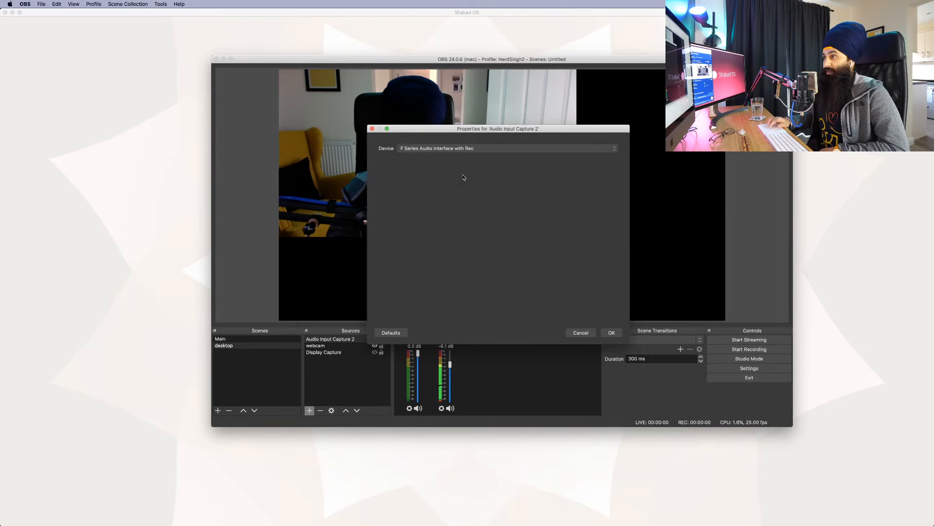
left_click(612, 332)
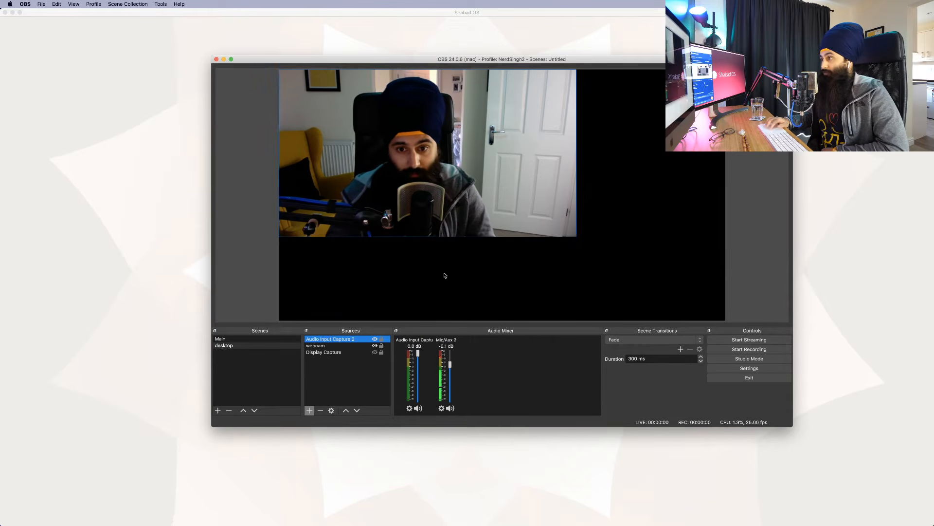
Enlarge the webcam source in the preview so it fills the whole canvas.
left_click(315, 346)
left_click_drag(579, 237, 724, 322)
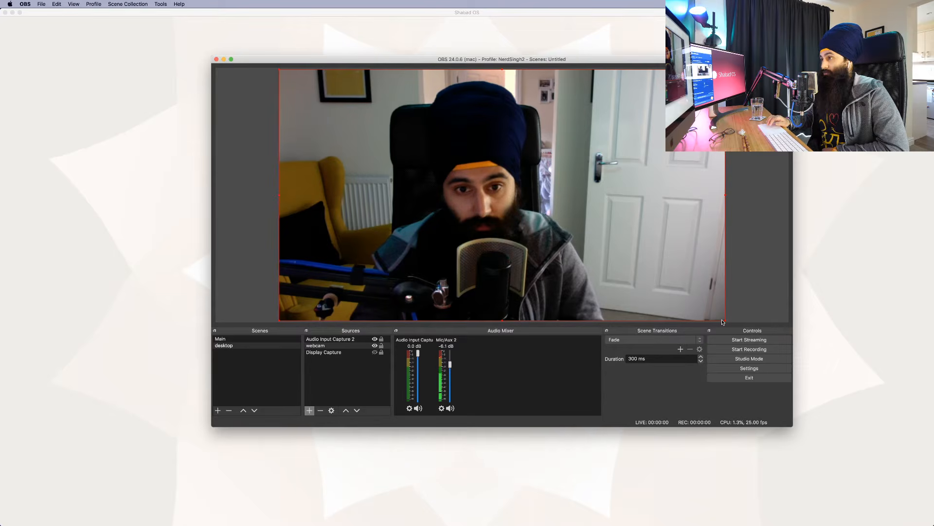
left_click(309, 411)
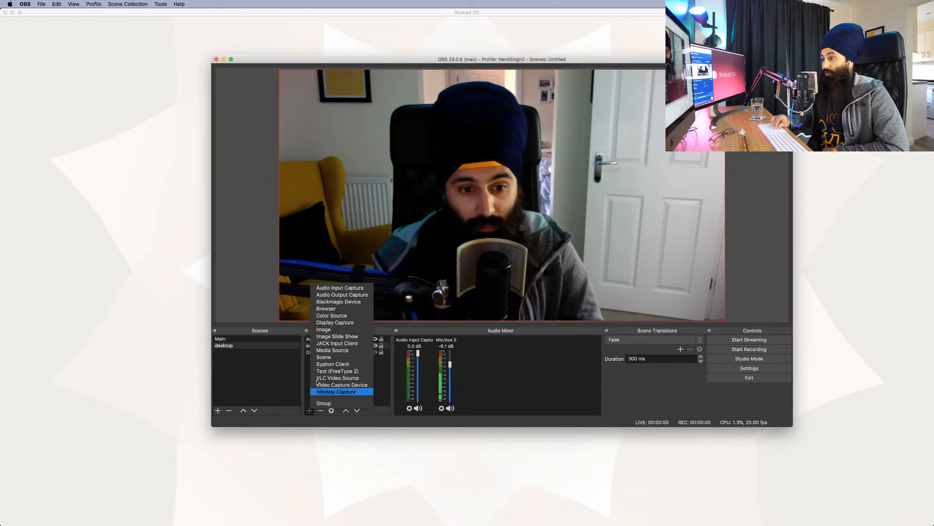
left_click(336, 328)
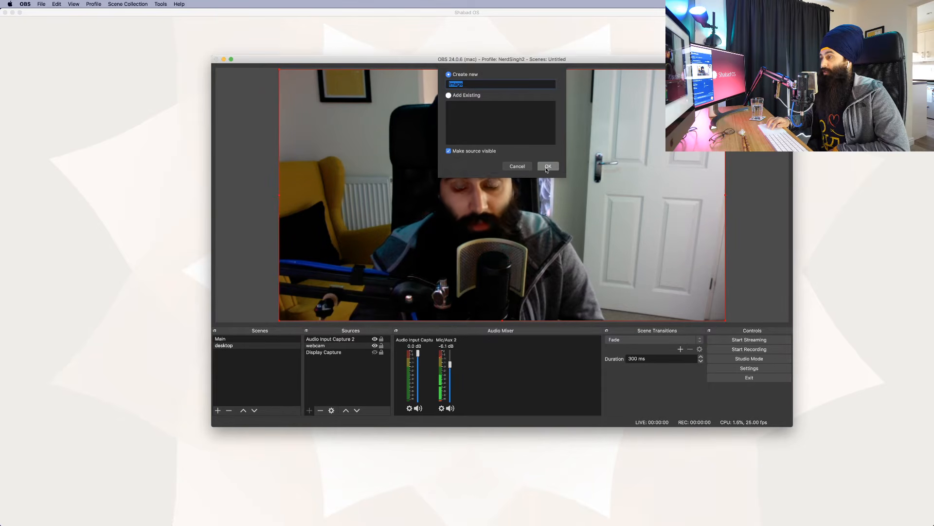
left_click(517, 167)
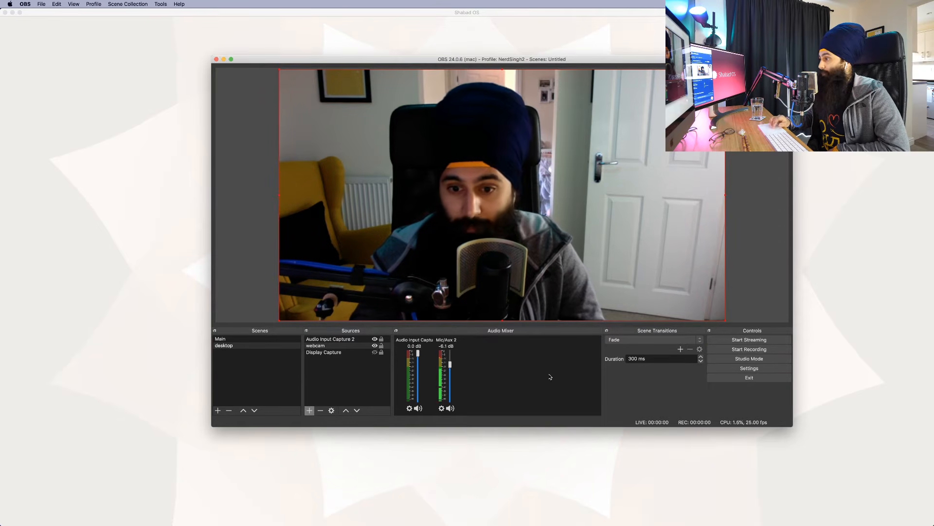
Review the audio monitoring options for the audio input capture source in the Advanced Audio Properties, leaving them as they are.
left_click(442, 408)
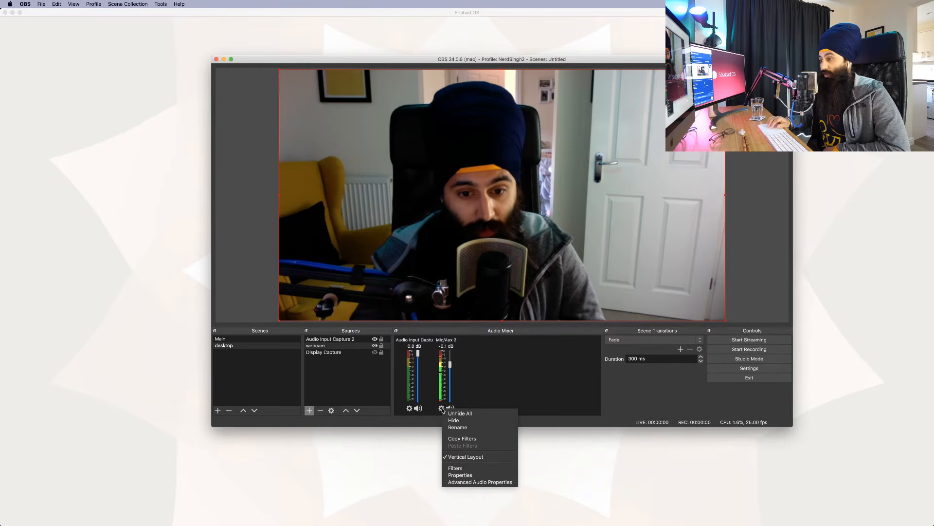
left_click(458, 482)
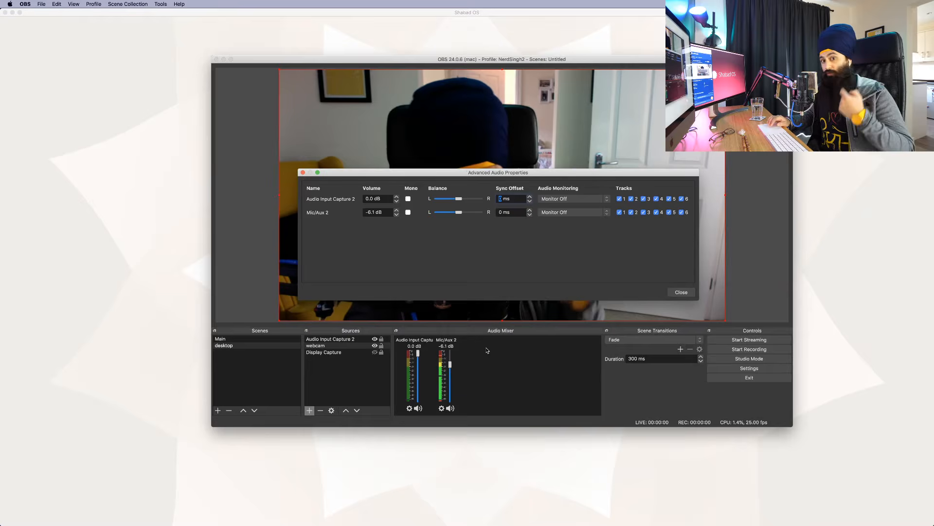
left_click(571, 198)
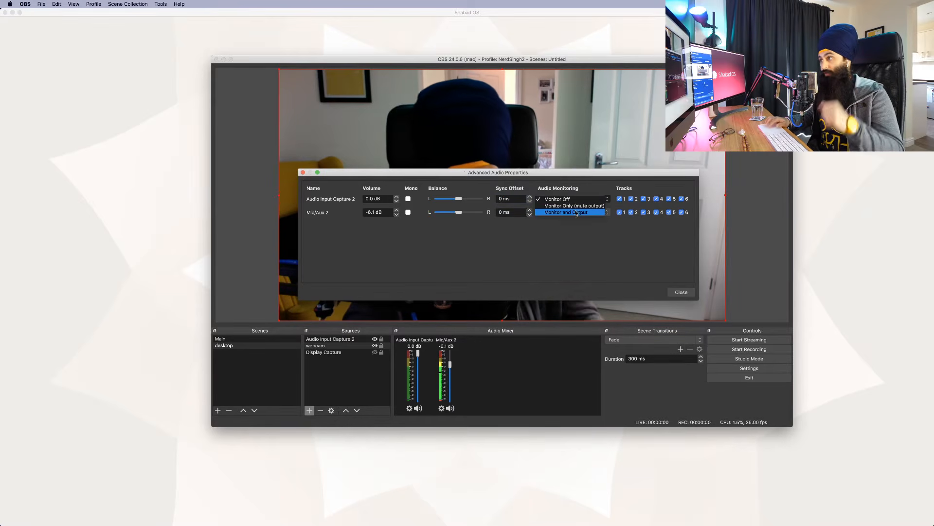
left_click(636, 282)
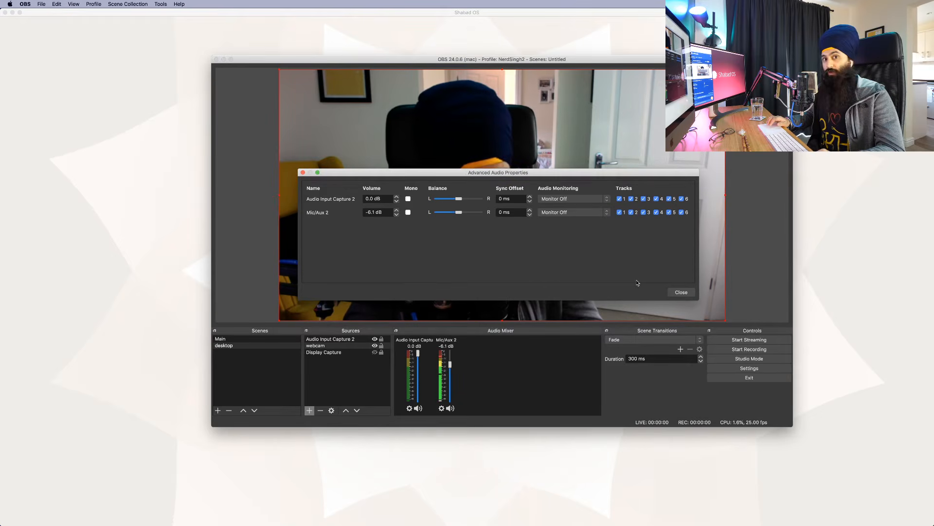
left_click(681, 292)
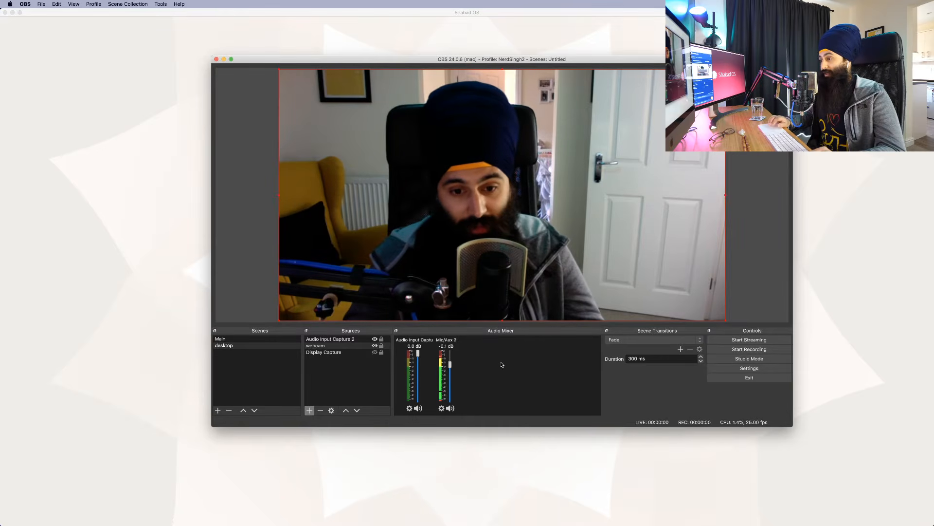
Examine which audio filter types can be added to Mic/Aux 2 without adding any.
left_click(441, 407)
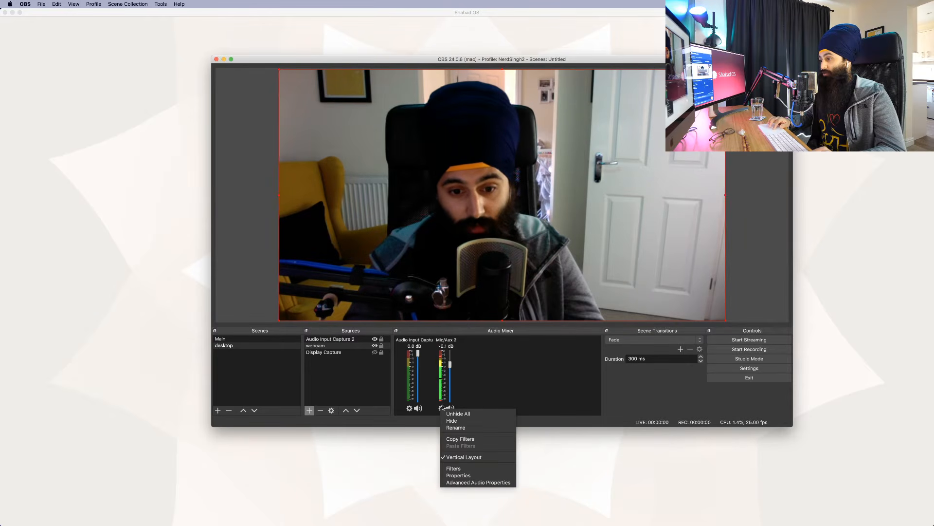
left_click(472, 397)
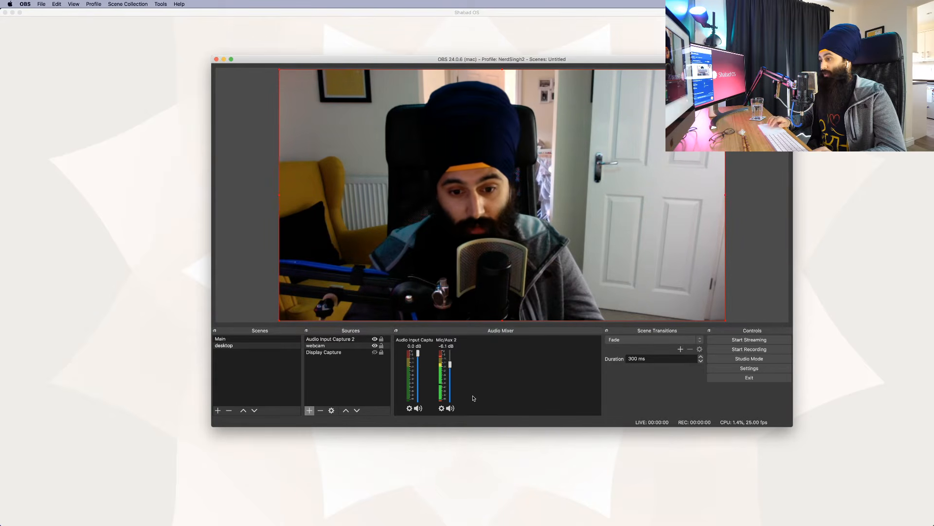
left_click(441, 408)
left_click(467, 467)
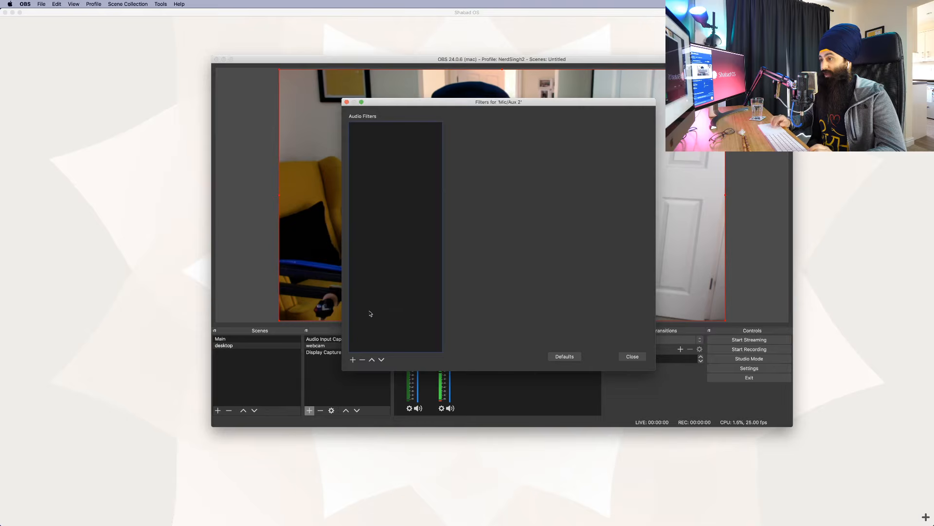
left_click(353, 359)
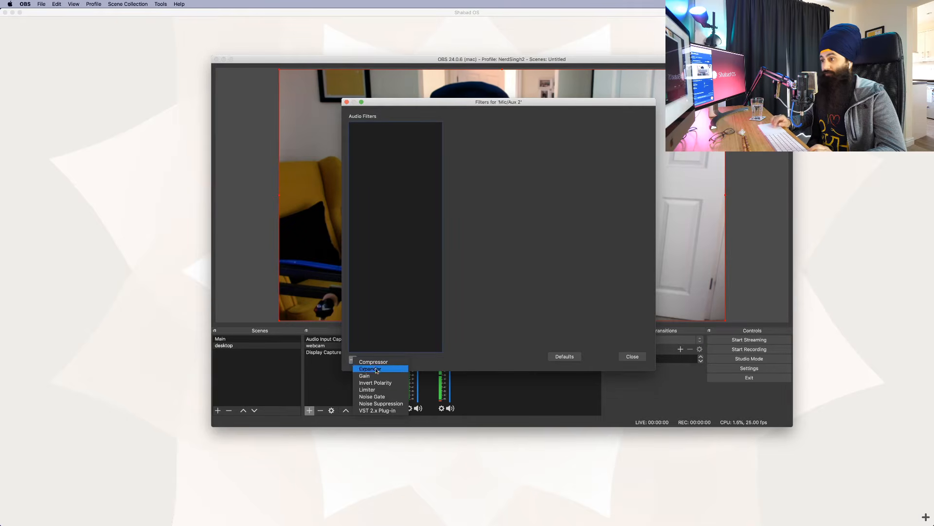
left_click(501, 323)
left_click(632, 357)
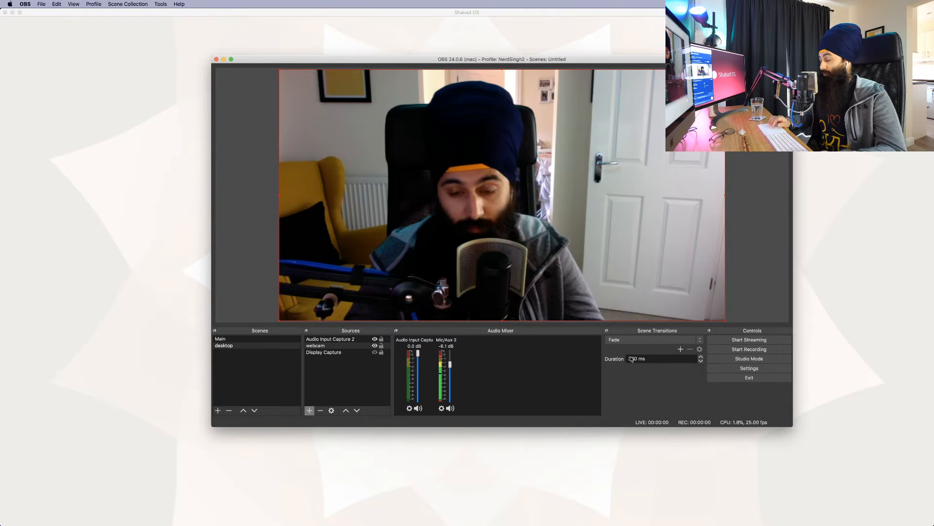
Examine the general, stream and output settings, including the streaming video bitrate and the available audio bitrates, without changing them.
left_click(772, 372)
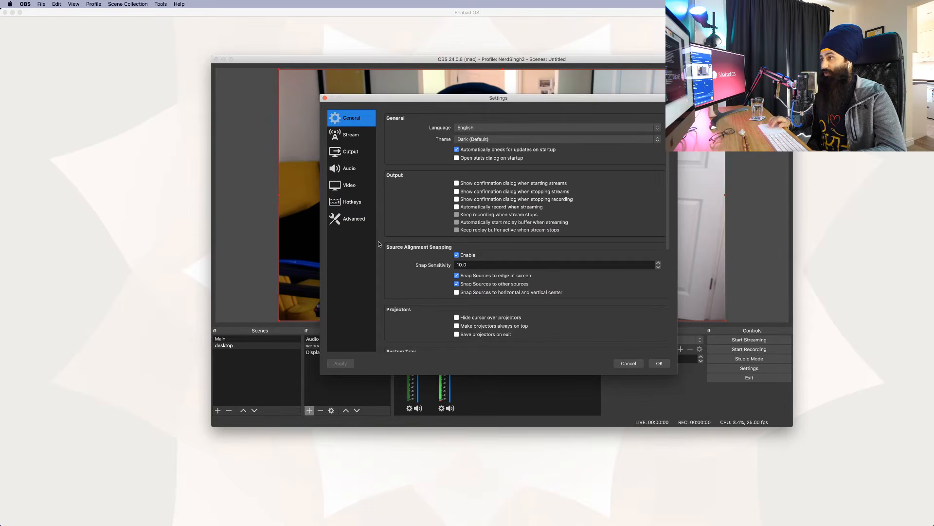
scroll(401, 270, "down", 6)
scroll(401, 270, "up", 6)
left_click(348, 139)
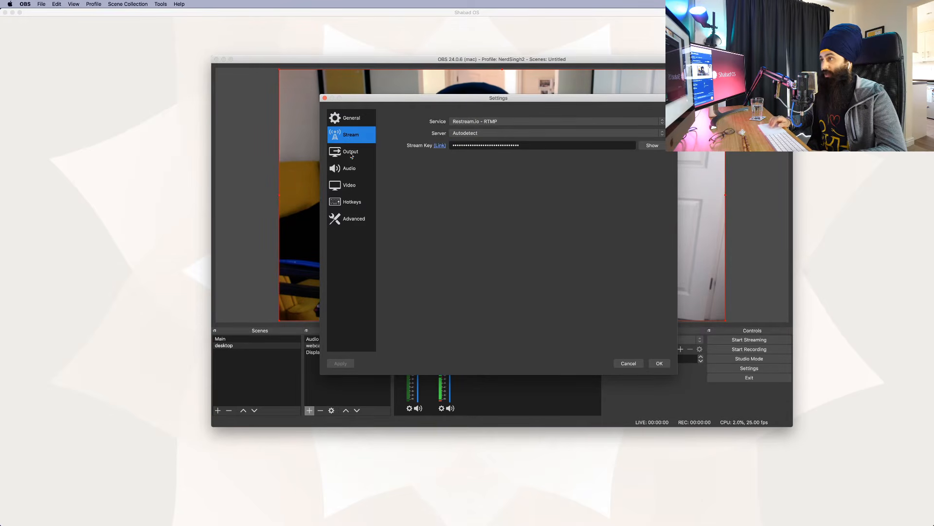
left_click(351, 154)
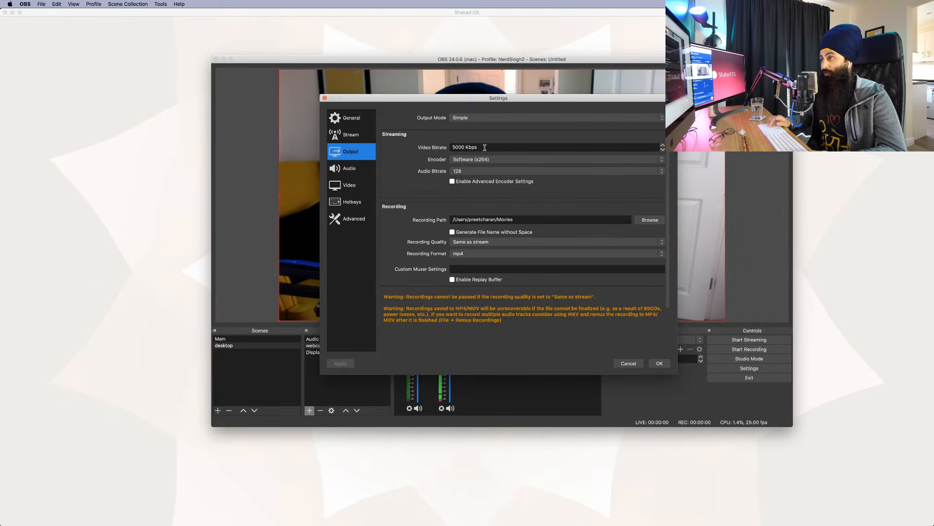
left_click_drag(485, 147, 402, 150)
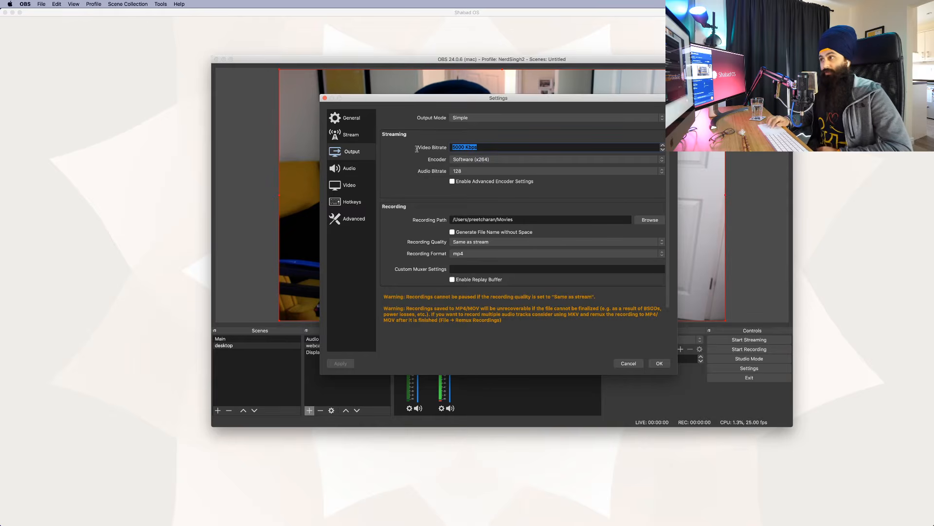
left_click(464, 146)
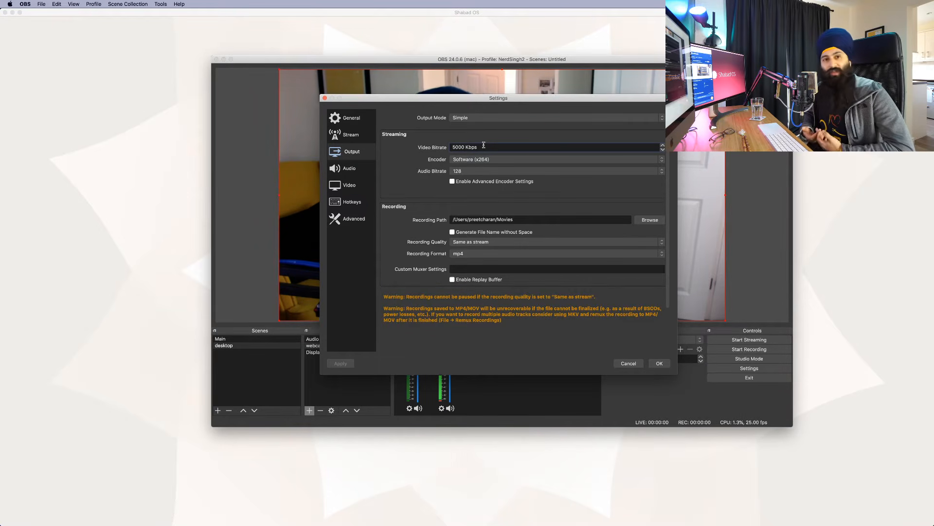
left_click_drag(475, 146, 419, 146)
left_click(481, 171)
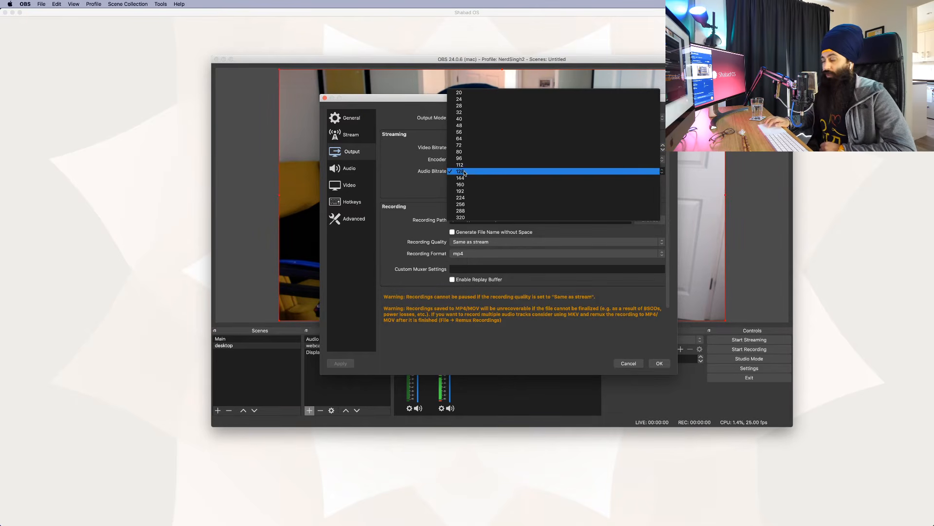
left_click(482, 170)
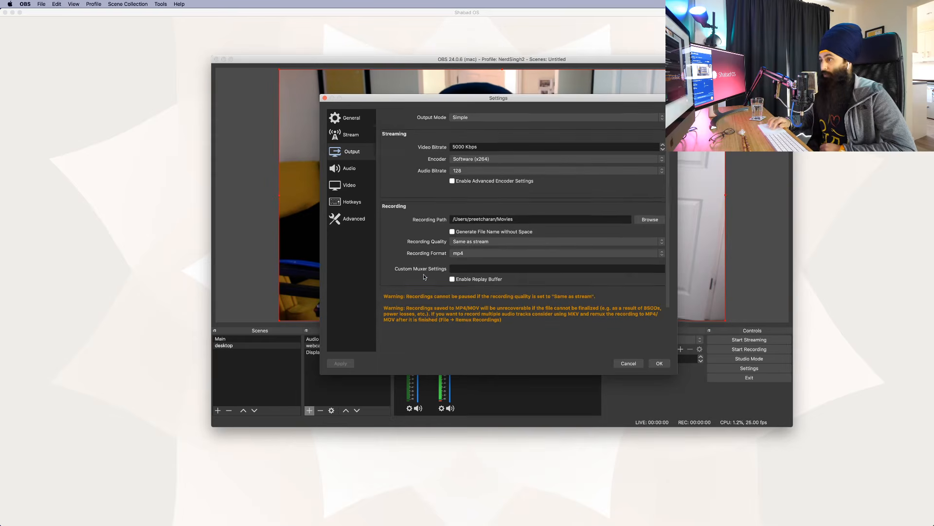
Set the recording quality to "High Quality, Medium File Size" and keep mp4 as the recording format.
scroll(598, 214, "down", 3)
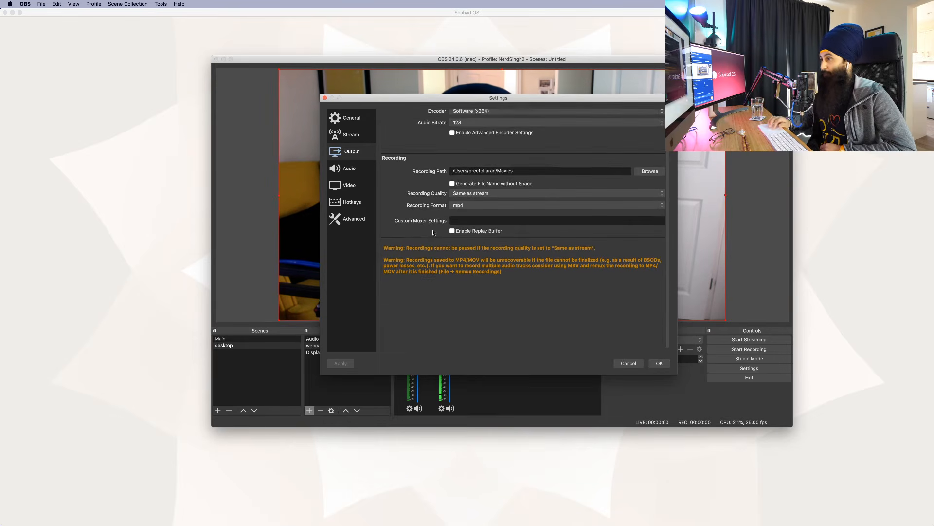
left_click(509, 194)
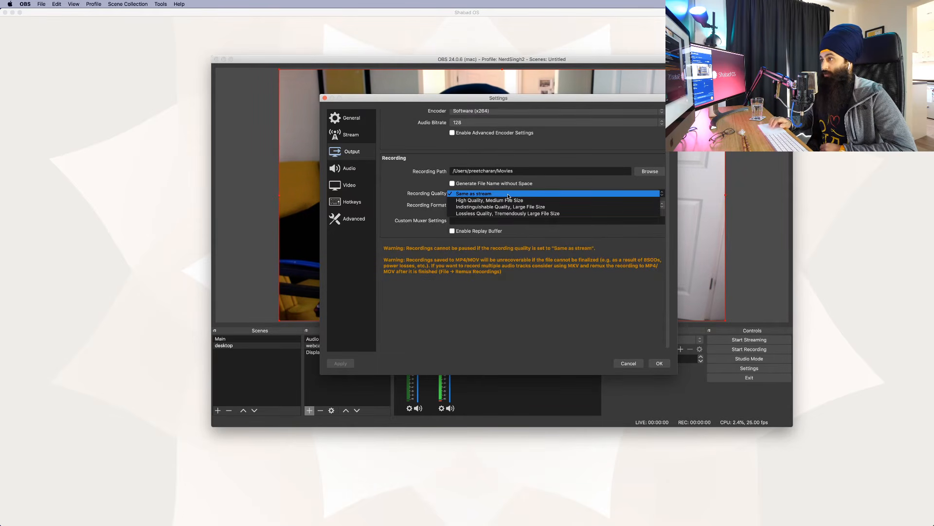
left_click(506, 200)
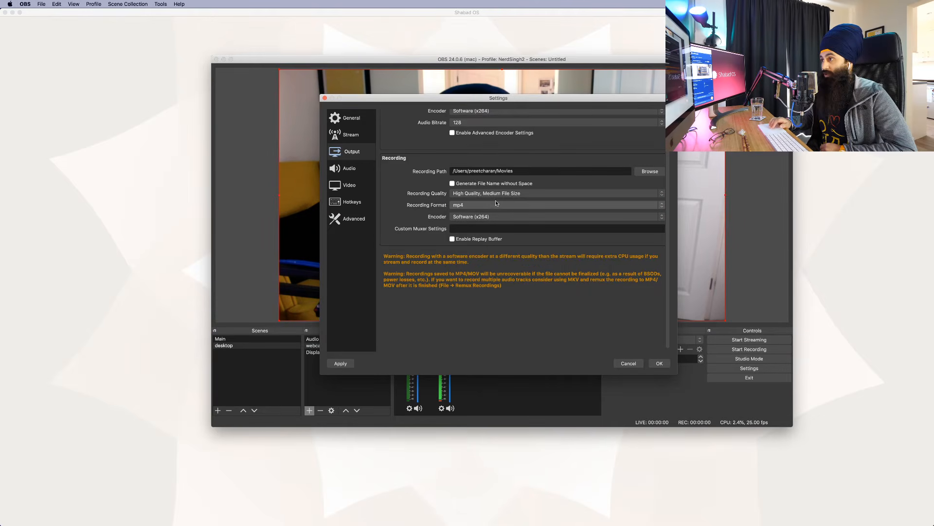
left_click(501, 205)
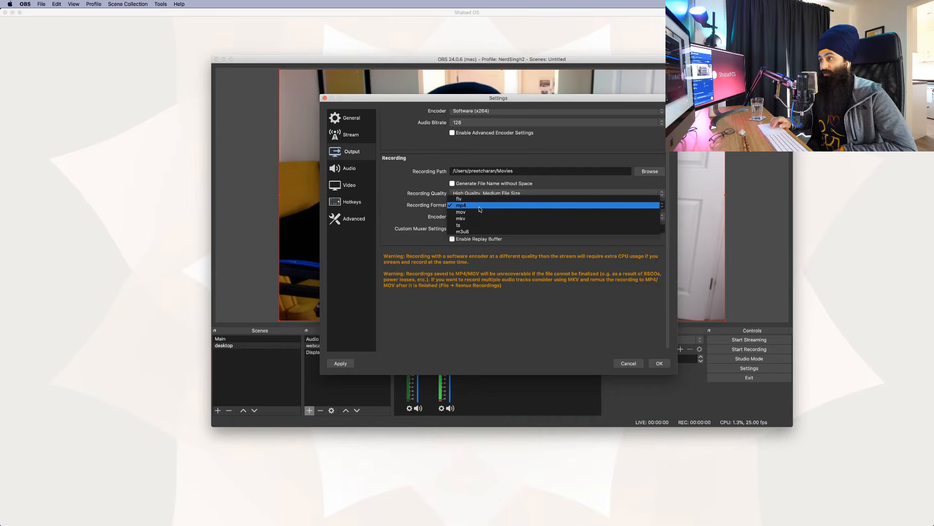
left_click(404, 219)
scroll(404, 219, "down", 1)
Assign "F Series Audio Interface with Rec" to Mic/Auxiliary Audio 3 in the audio settings and save the settings.
left_click(354, 169)
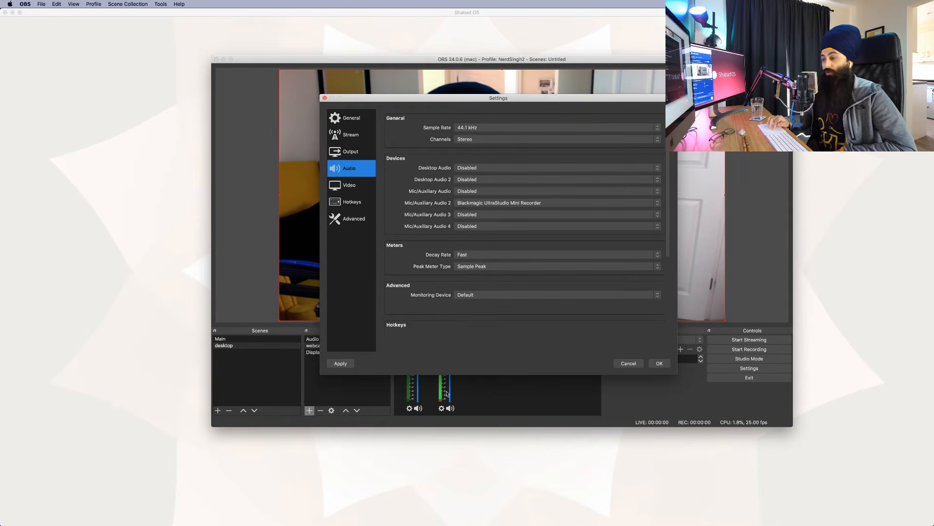
left_click_drag(513, 99, 660, 56)
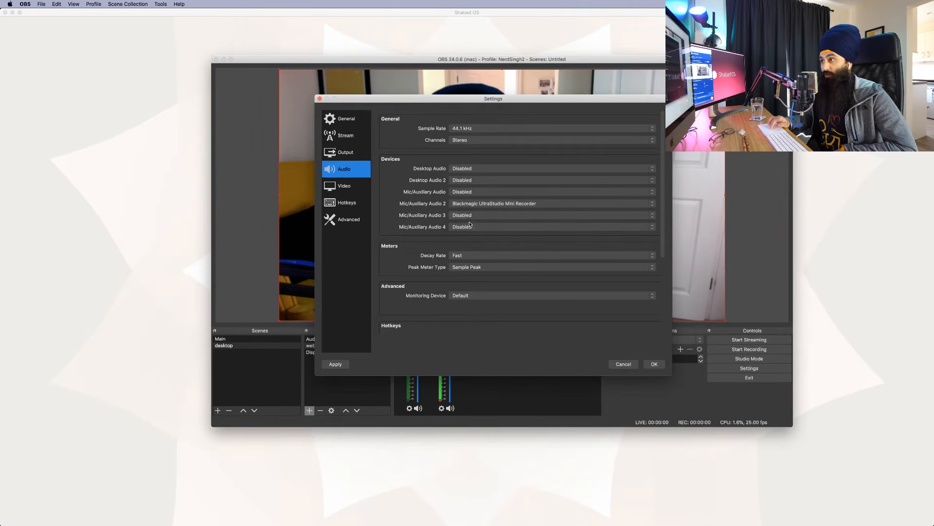
left_click(463, 219)
left_click(457, 217)
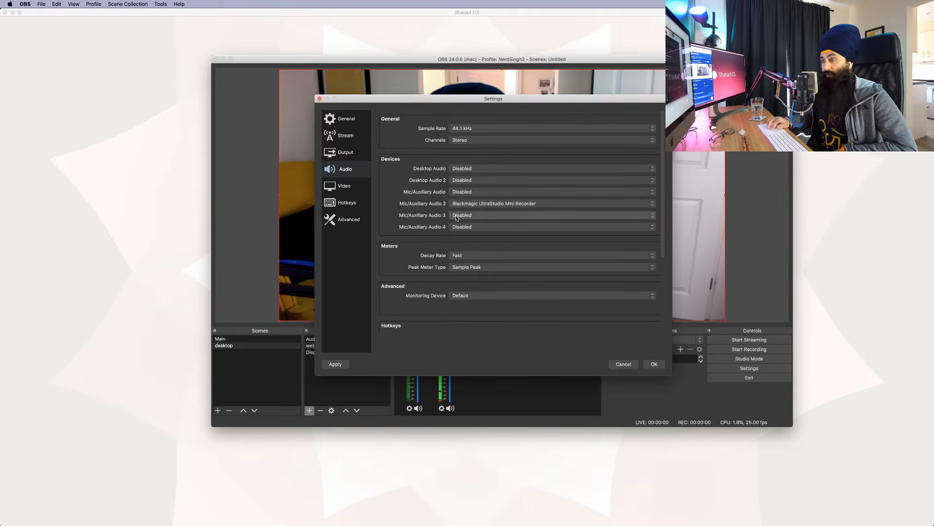
left_click(476, 216)
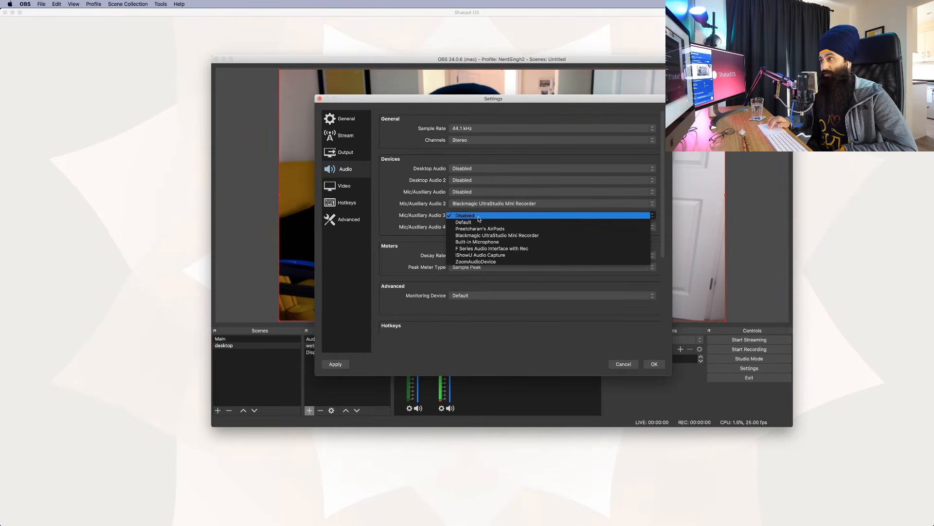
left_click(485, 248)
left_click(654, 363)
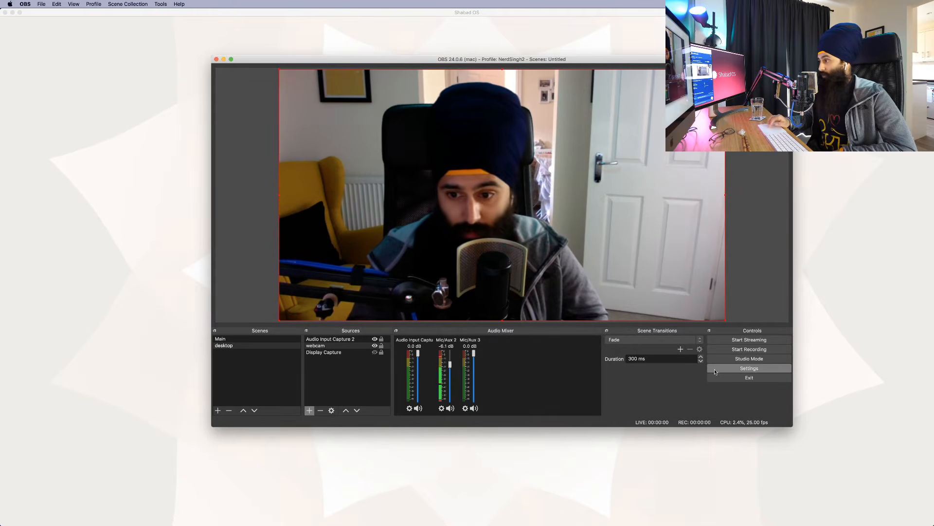
Review the resolution, downscale filter and frame rate in the video settings with the preview in view, leaving them as they are.
left_click(749, 368)
left_click(352, 185)
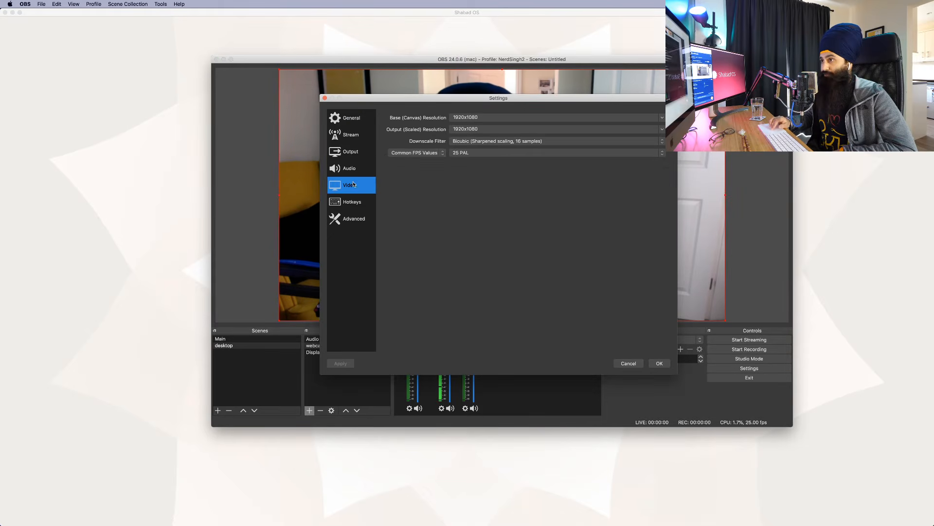
left_click_drag(490, 102, 253, 204)
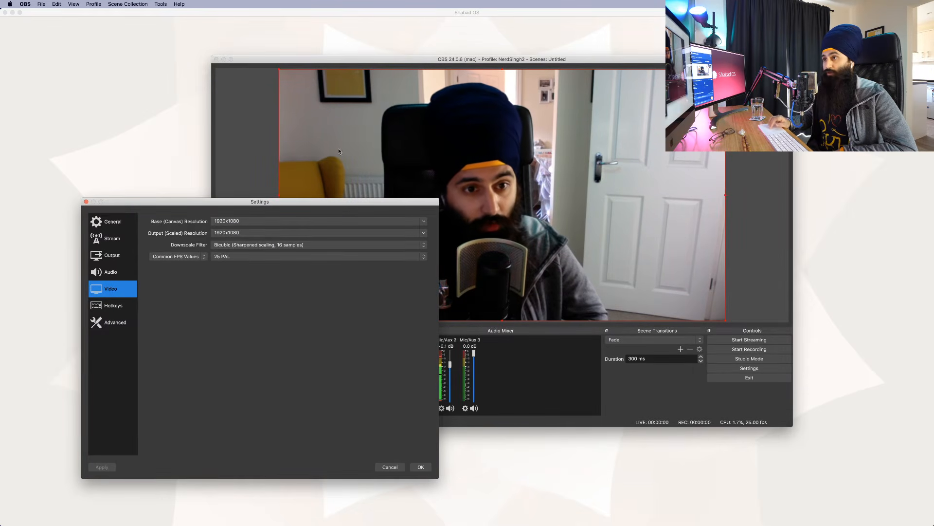
left_click_drag(258, 62, 365, 45)
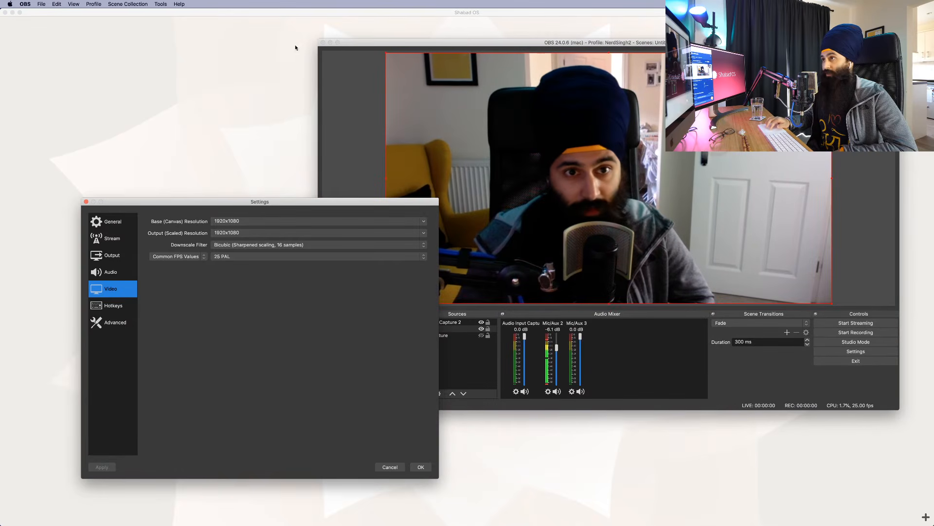
left_click_drag(291, 202, 277, 155)
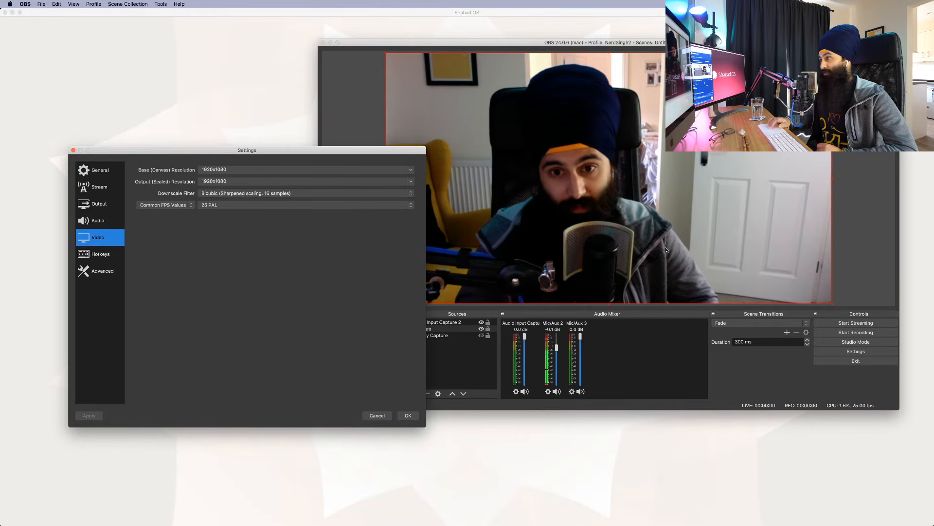
left_click(407, 415)
Shrink the webcam source in the preview so it covers about 84% of the canvas width.
left_click(441, 330)
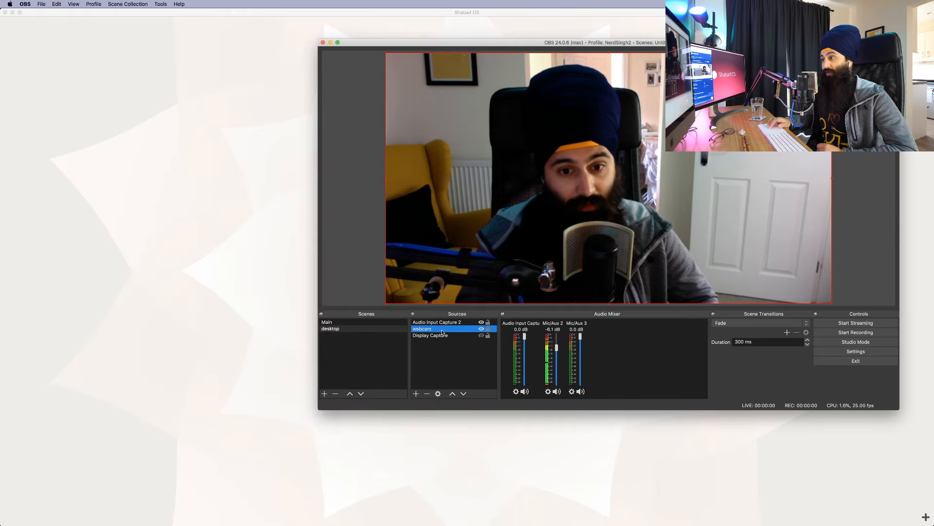
left_click_drag(832, 303, 662, 208)
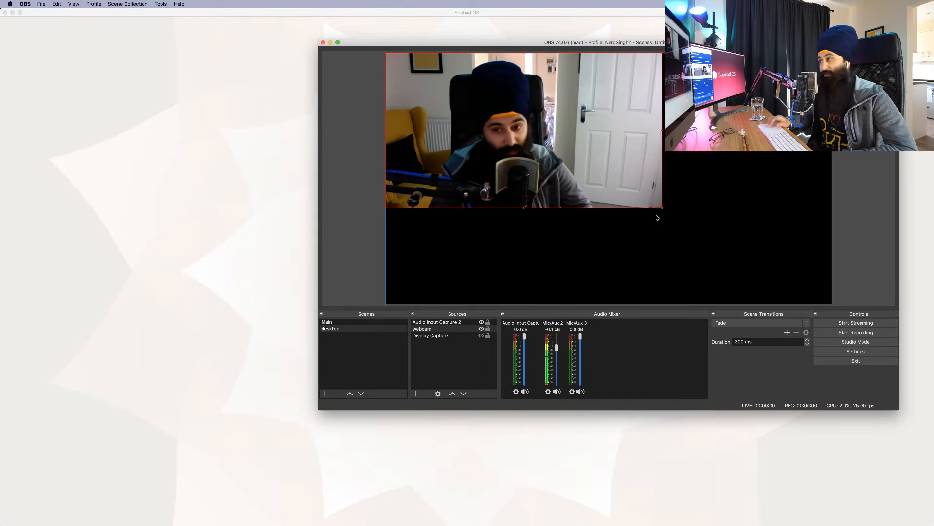
left_click_drag(663, 209, 761, 264)
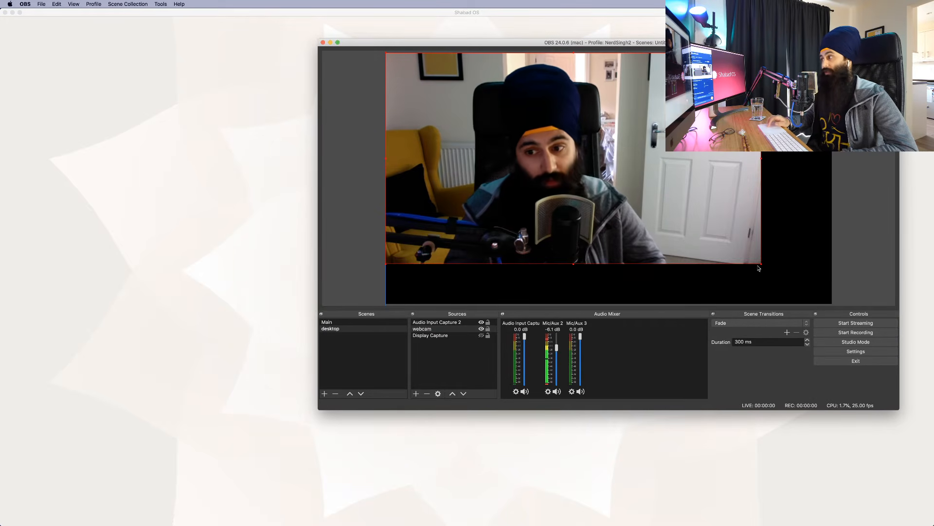
Examine the Base (Canvas) and Output (Scaled) Resolution options in the video settings, keeping both at 1920x1080.
left_click(834, 352)
left_click(459, 169)
left_click_drag(587, 83, 325, 171)
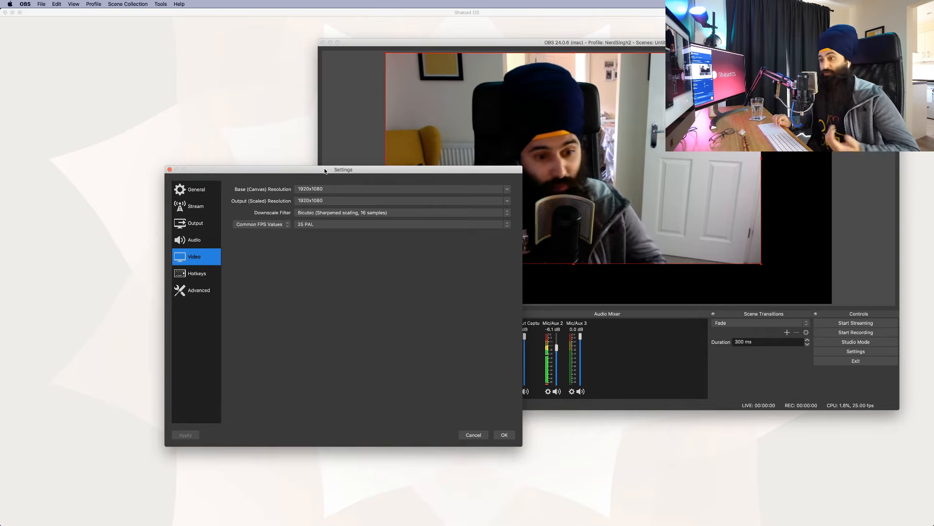
left_click(324, 194)
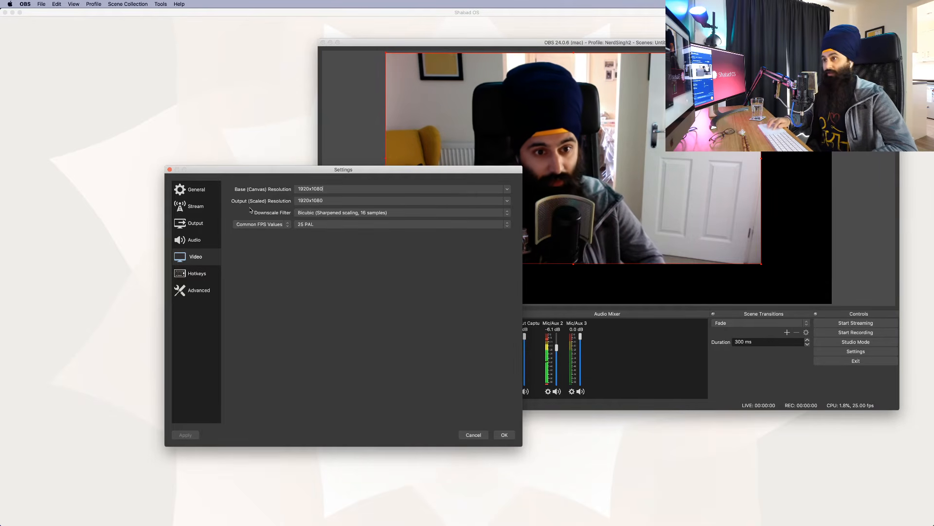
left_click(508, 201)
left_click(510, 203)
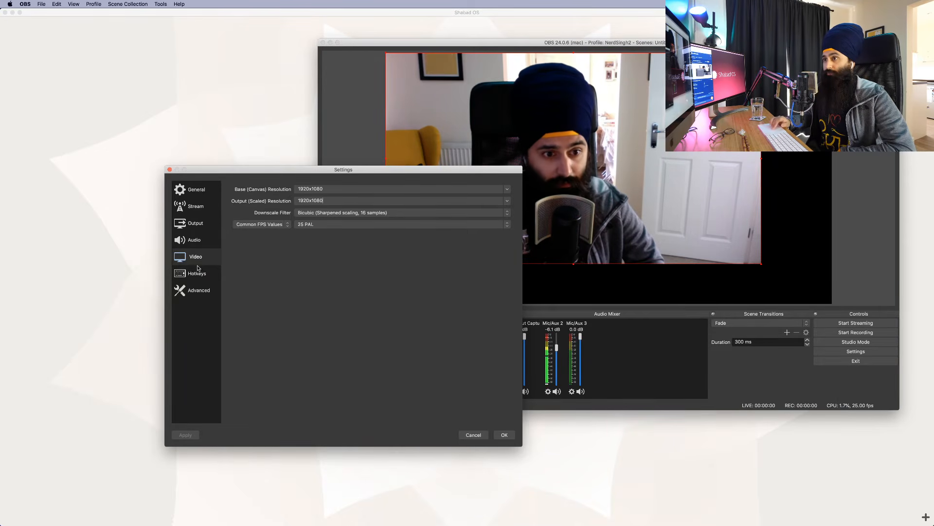
Set the streaming service to "YouTube / YouTube Gaming" in the stream settings.
left_click(198, 289)
left_click(196, 204)
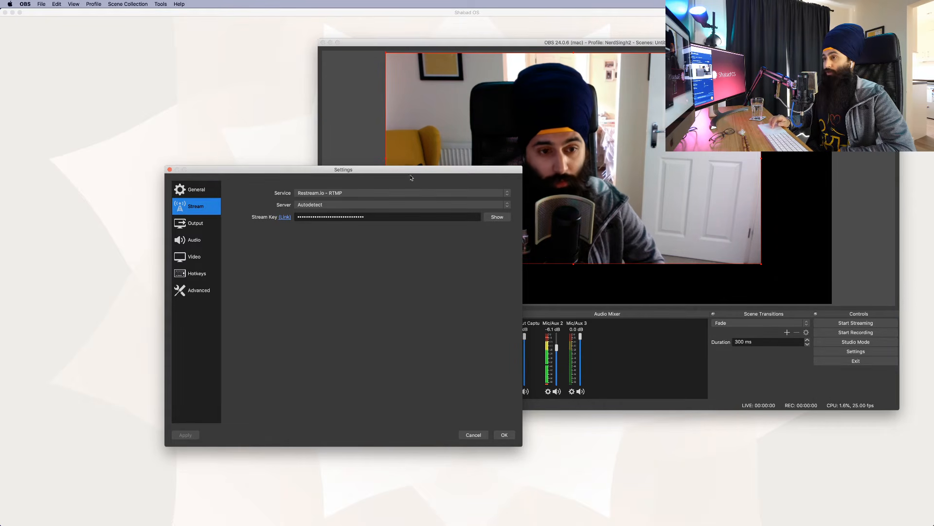
left_click_drag(416, 174, 321, 105)
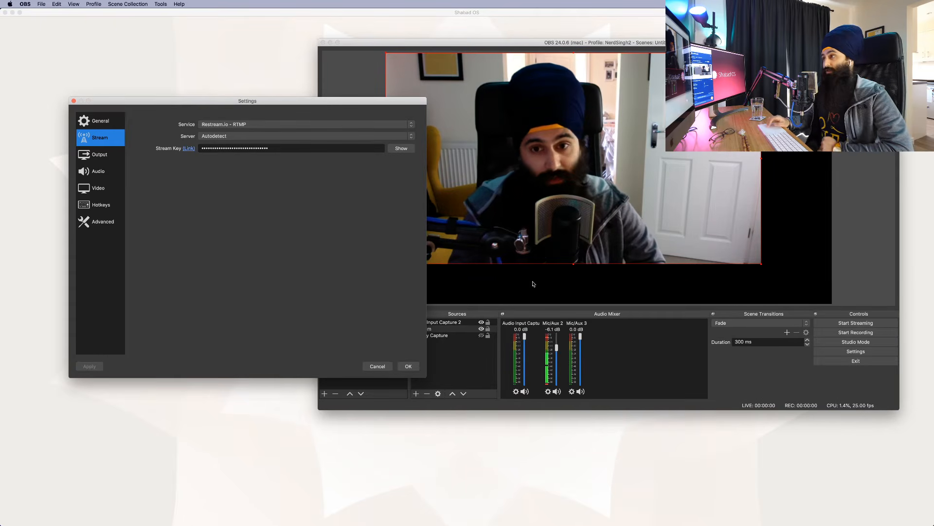
left_click(228, 126)
left_click(228, 126)
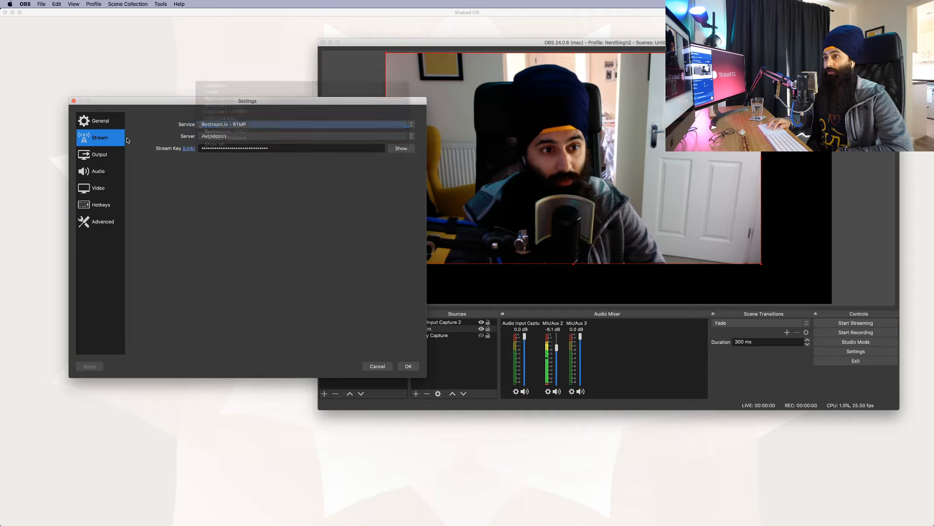
left_click(239, 126)
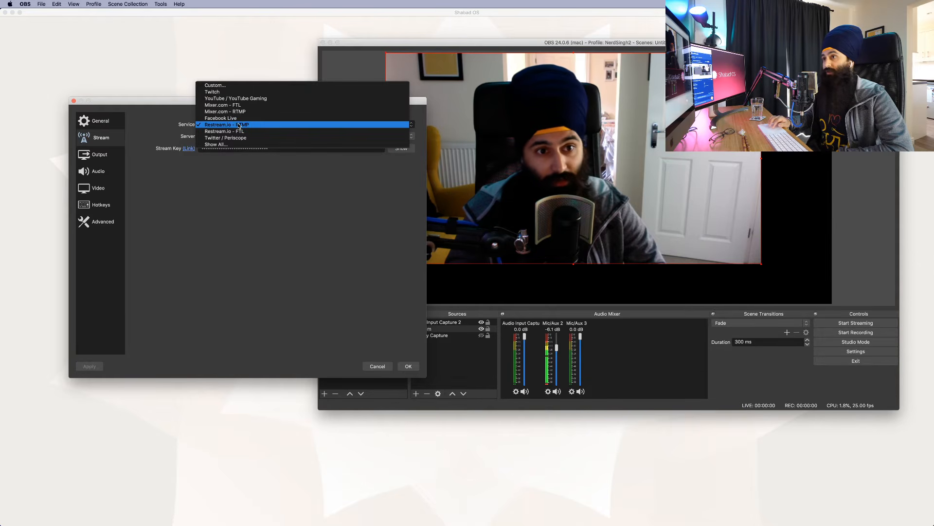
left_click(257, 98)
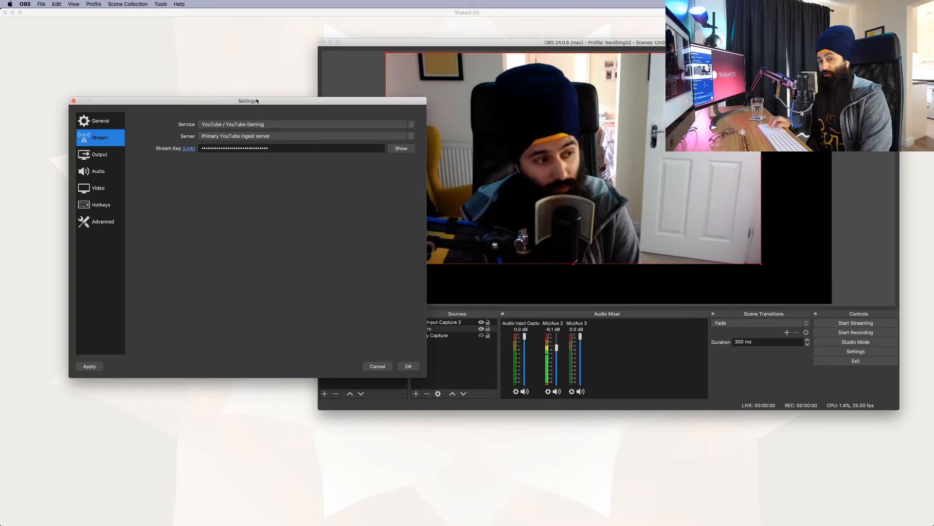
Switch to Google Chrome and bring up the YouTube Studio channel videos page.
mouse_move(351, 521)
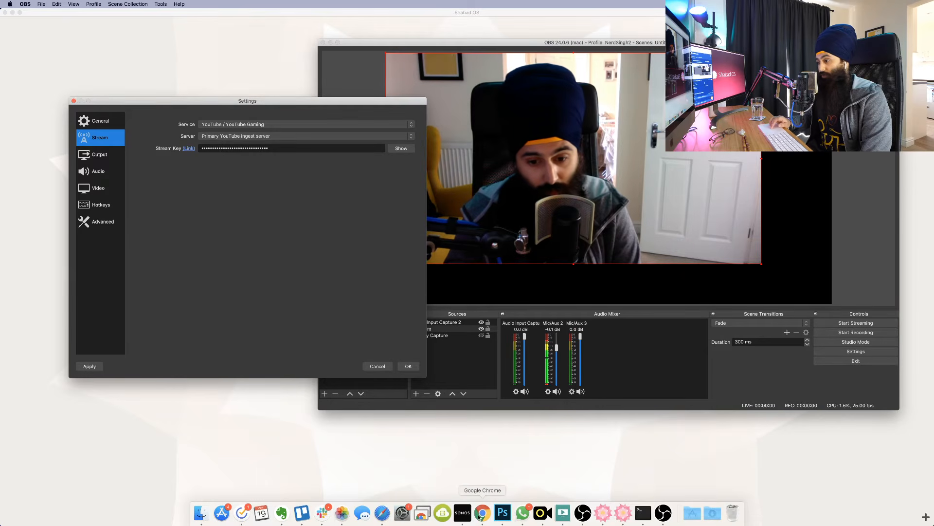
right_click(540, 513)
left_click(543, 486)
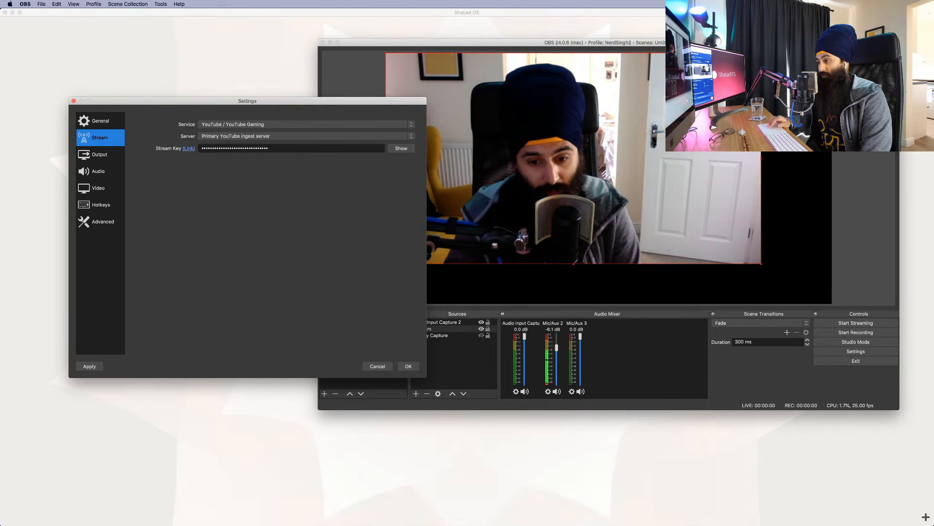
left_click(493, 512)
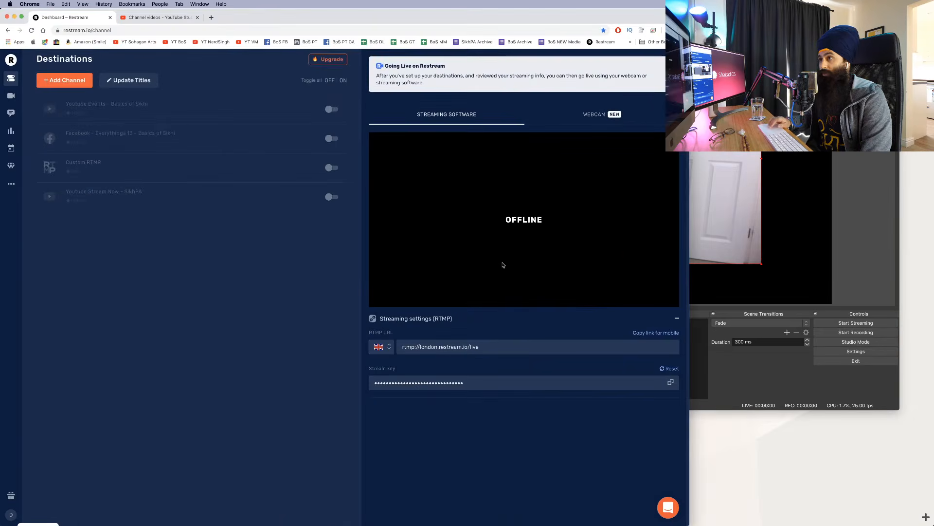
left_click(158, 17)
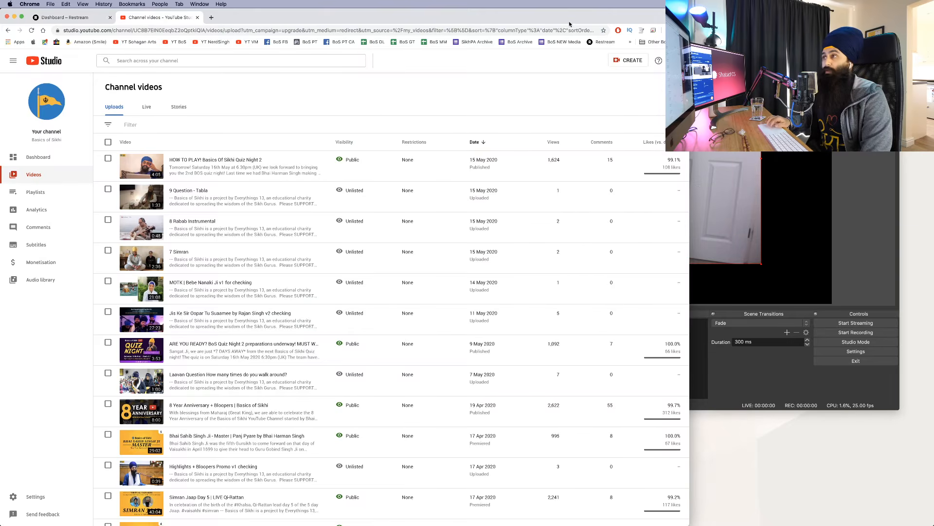
Narrow the browser window, move it so the OBS stream settings show beside it, and open YouTube Studio's live streaming page.
left_click_drag(690, 97, 580, 98)
left_click_drag(526, 17, 790, 19)
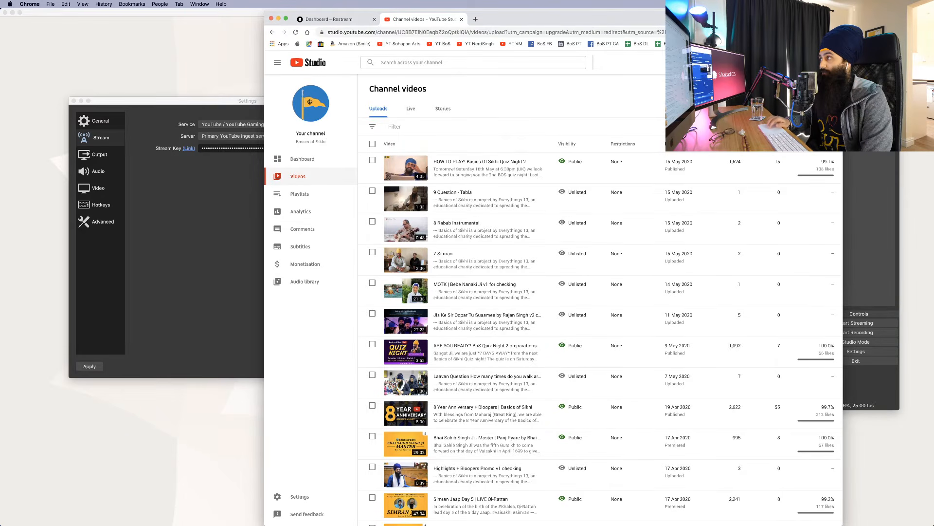
left_click(798, 90)
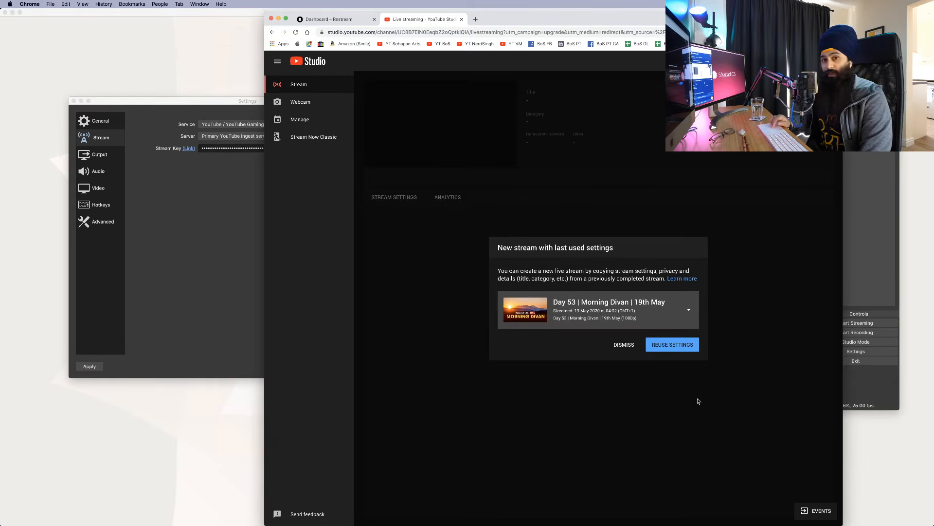
Start a new stream by reusing the settings of the previous "#19 Fearing like a goat" stream.
left_click(628, 314)
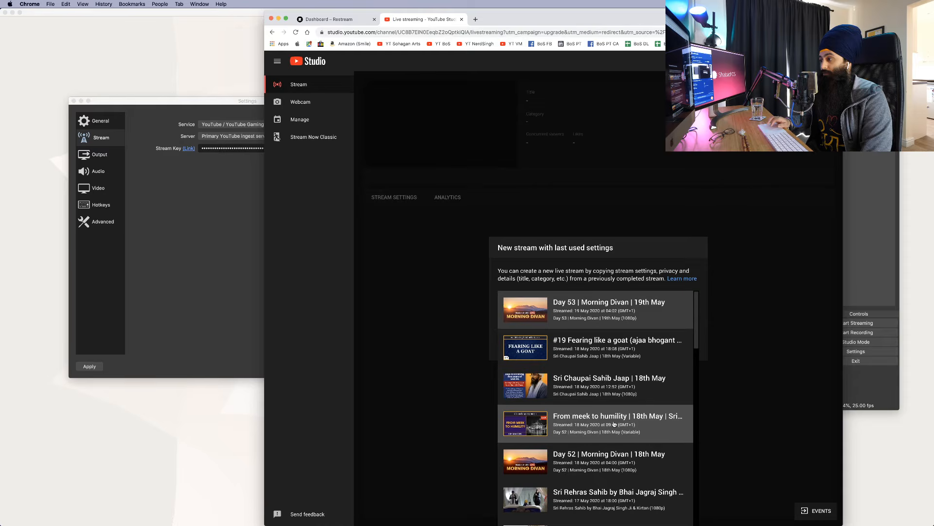
left_click(619, 357)
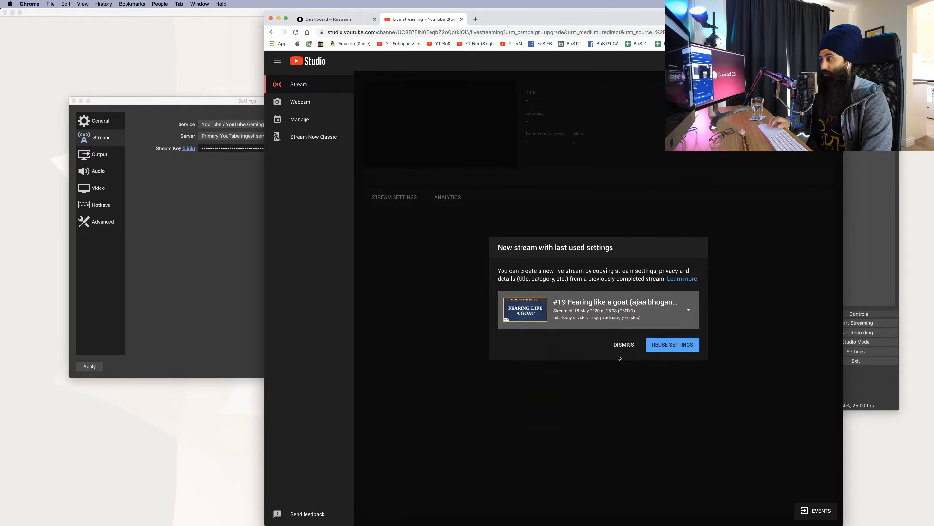
left_click(676, 346)
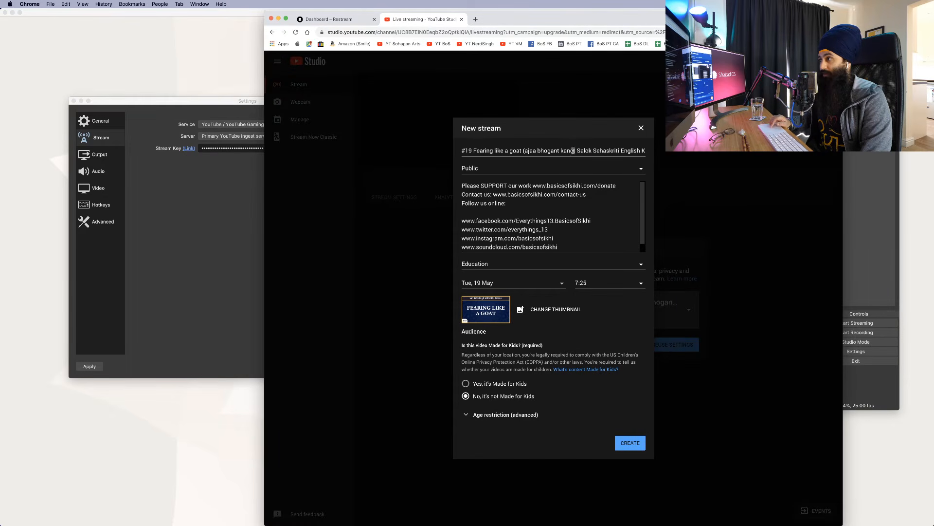
Replace the part of the new stream's title before "Salok Sehaskriti English Katha" with "#20 Test -".
triple_click(572, 151)
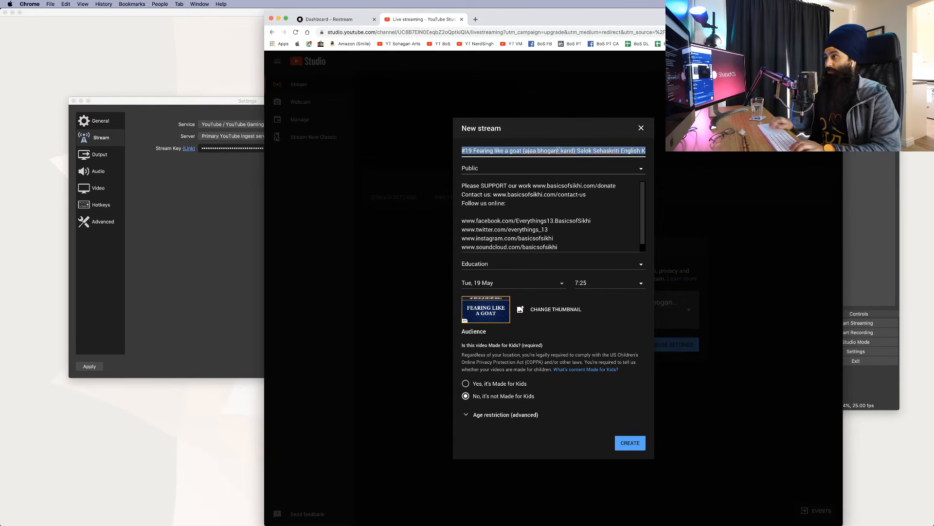
left_click(471, 151)
key("BackSpace")
key("BackSpace")
key("BackSpace")
type("#20")
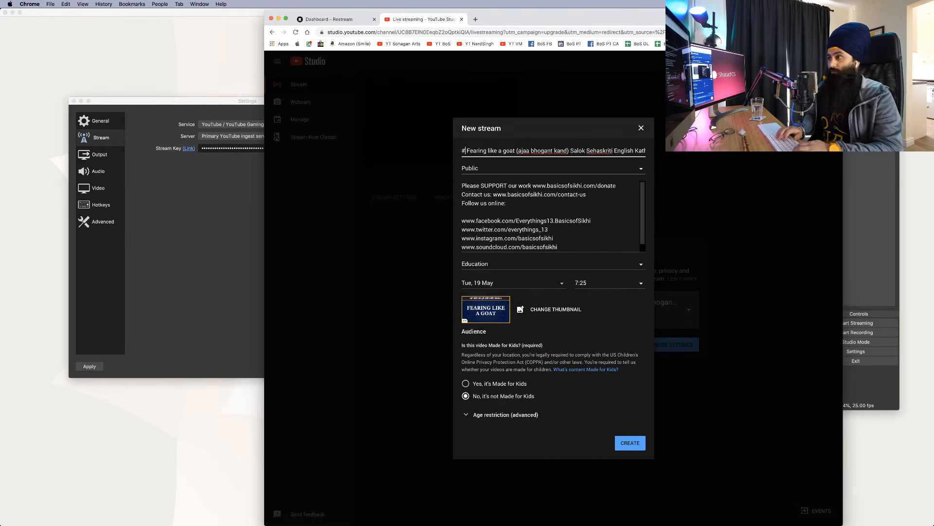
left_click_drag(574, 150, 480, 150)
left_click(480, 150)
key("BackSpace")
key("BackSpace")
type("TEst")
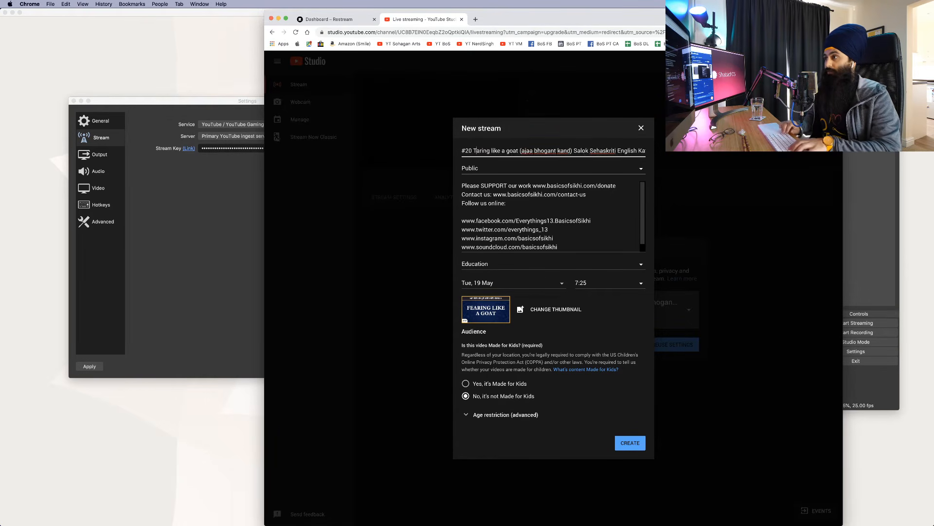
left_click_drag(580, 150, 482, 150)
key("BackSpace")
type("t")
key("Delete")
type("-")
Examine the new stream's visibility, description, scheduled date and time, and thumbnail options.
left_click(494, 165)
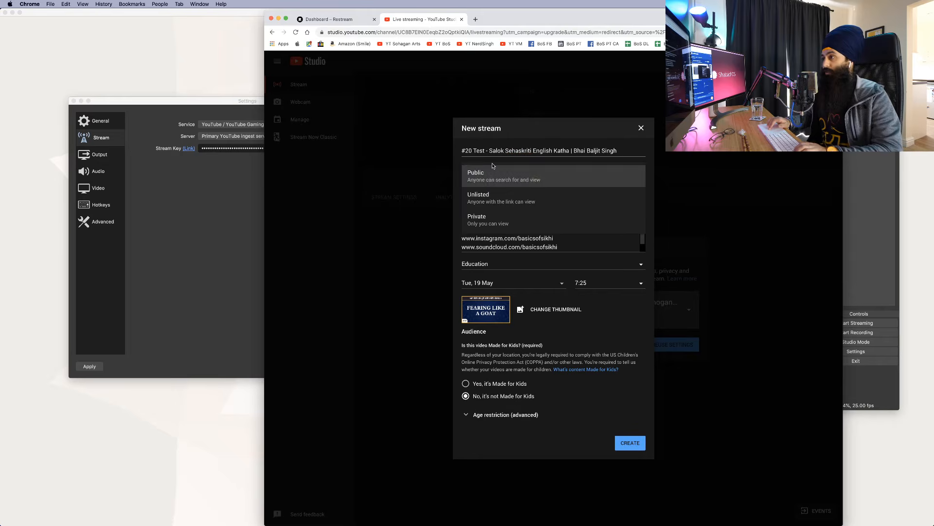
left_click(456, 167)
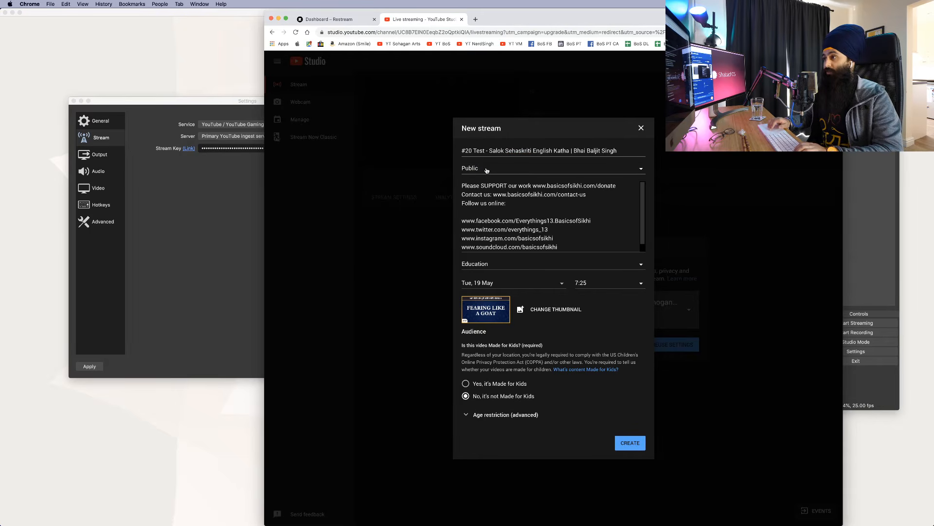
left_click_drag(527, 206, 519, 181)
left_click(528, 199)
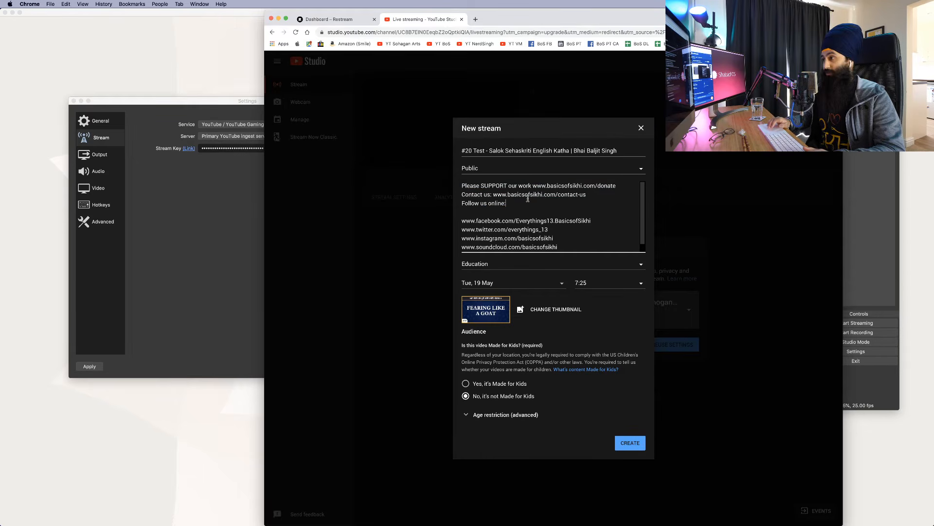
left_click(528, 283)
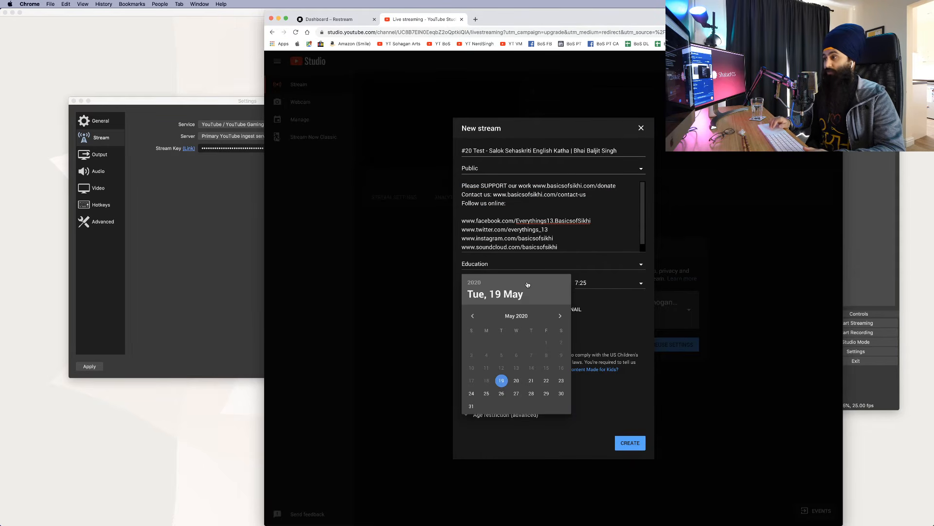
left_click(586, 305)
left_click(581, 283)
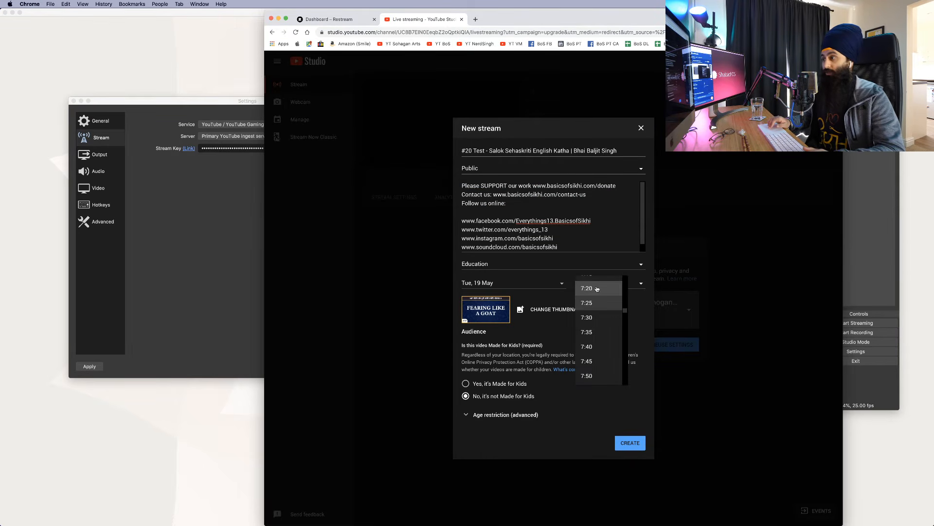
left_click(553, 278)
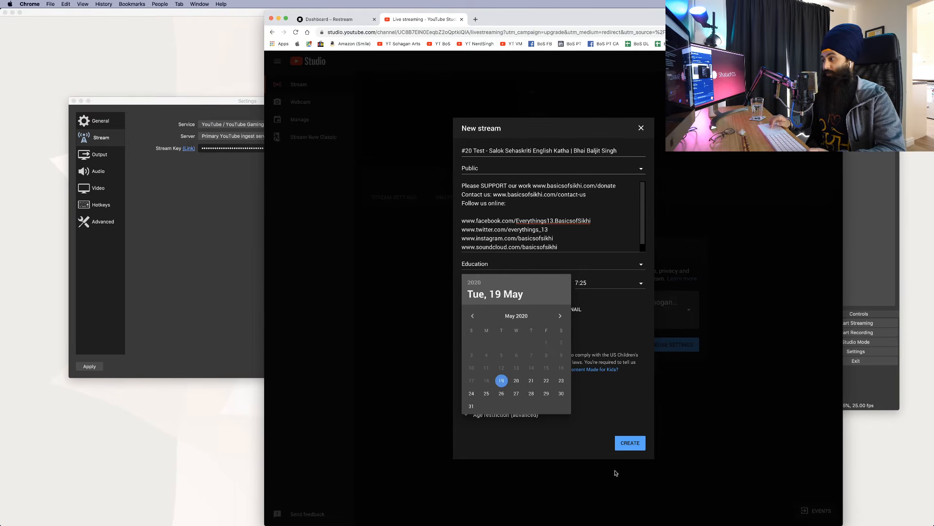
left_click(647, 257)
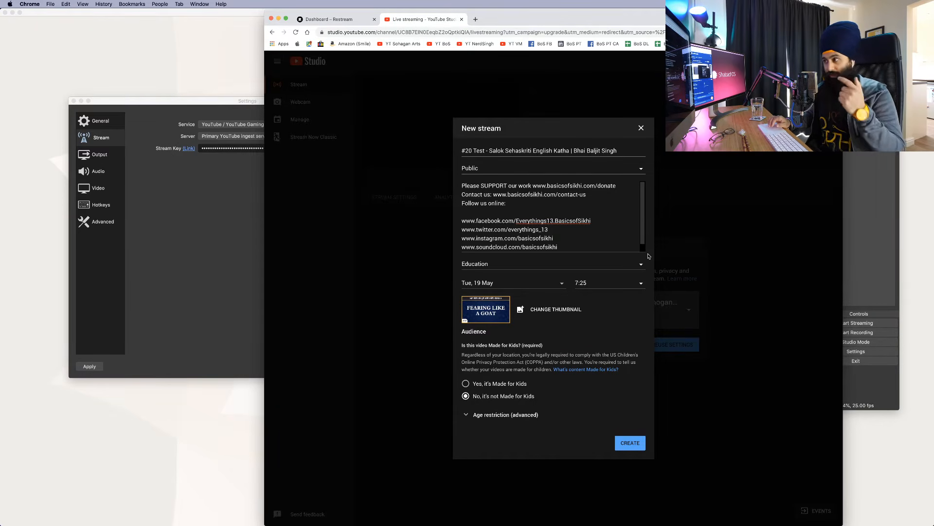
left_click(547, 313)
left_click(823, 329)
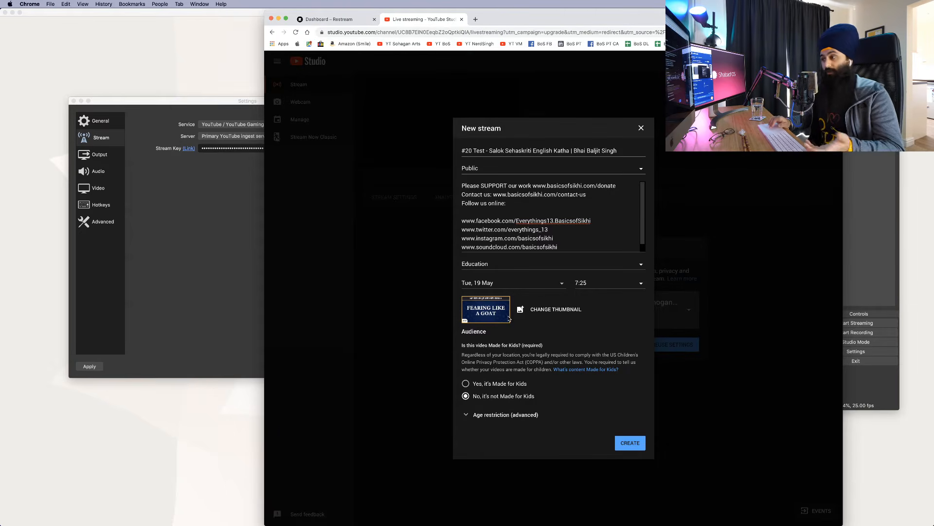
Expand the new stream's age restriction options and create the stream.
left_click(510, 414)
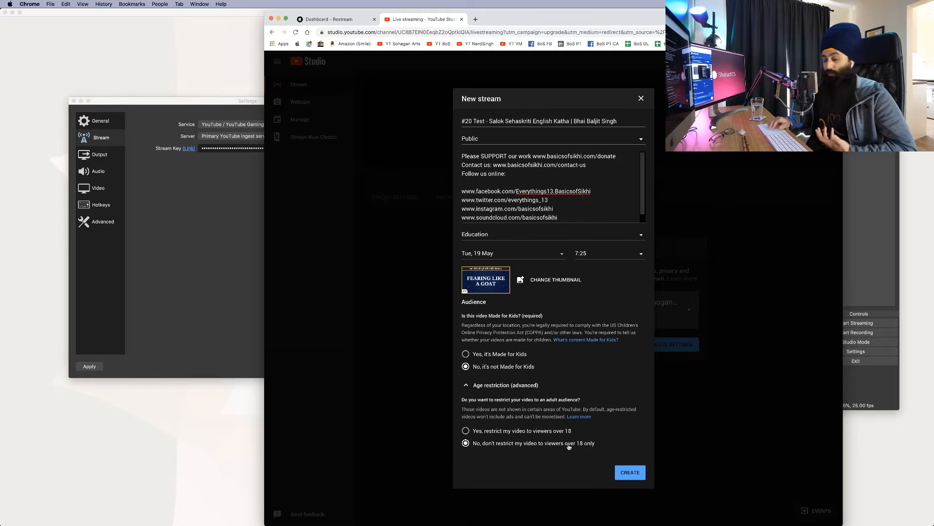
left_click(631, 472)
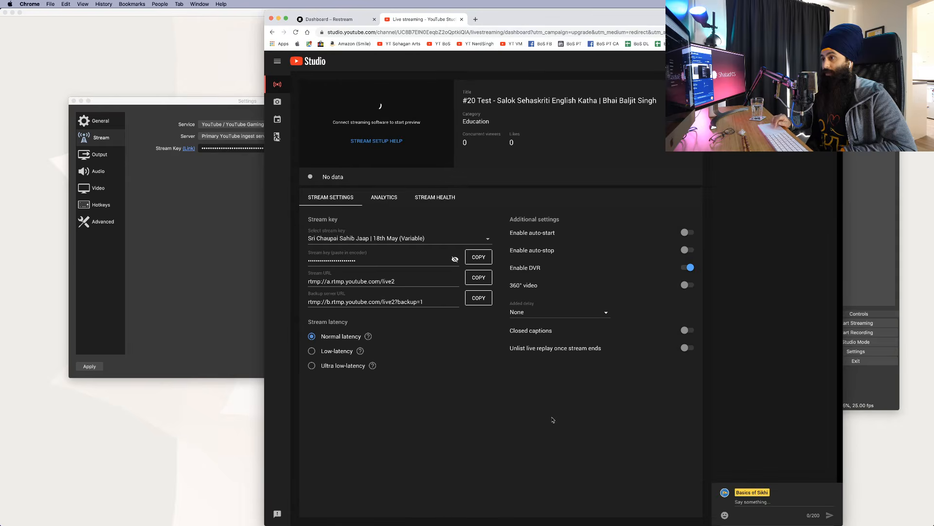
Copy the stream key from YouTube Studio and select the contents of the Stream Key field in OBS.
left_click(383, 262)
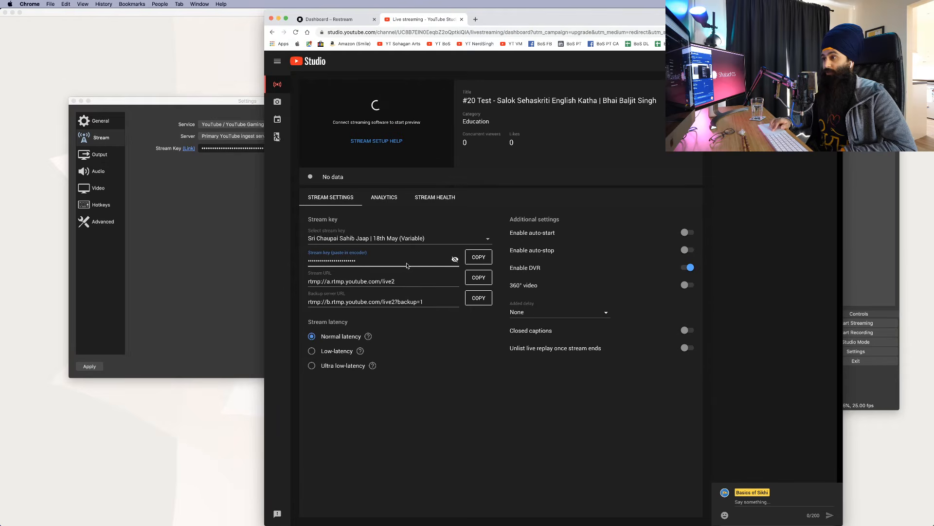
left_click(484, 262)
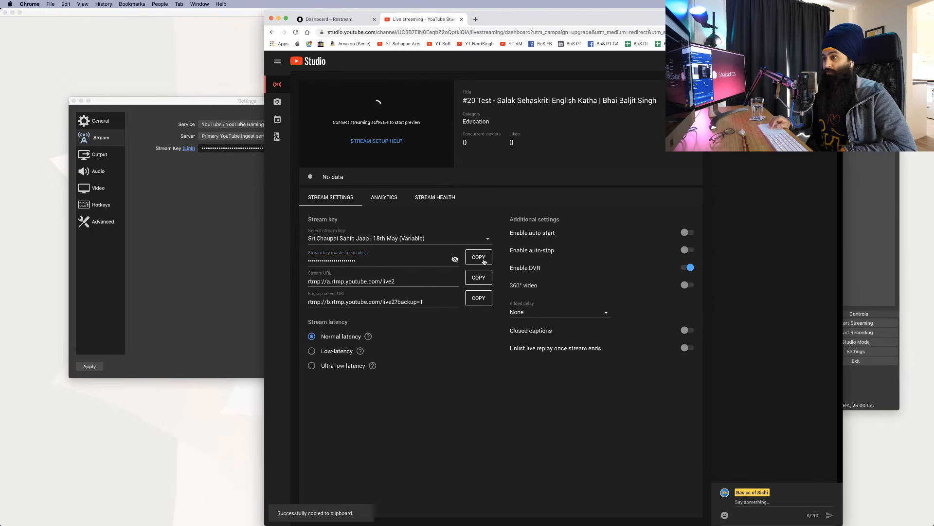
left_click(239, 230)
double_click(299, 148)
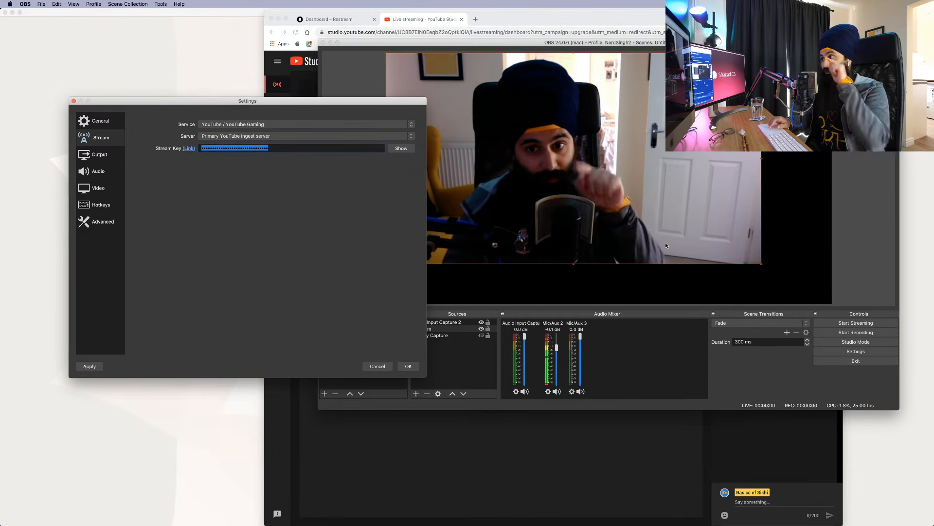
Compare the YouTube Studio stream key section with the OBS stream settings, and accept the OBS settings.
left_click(413, 464)
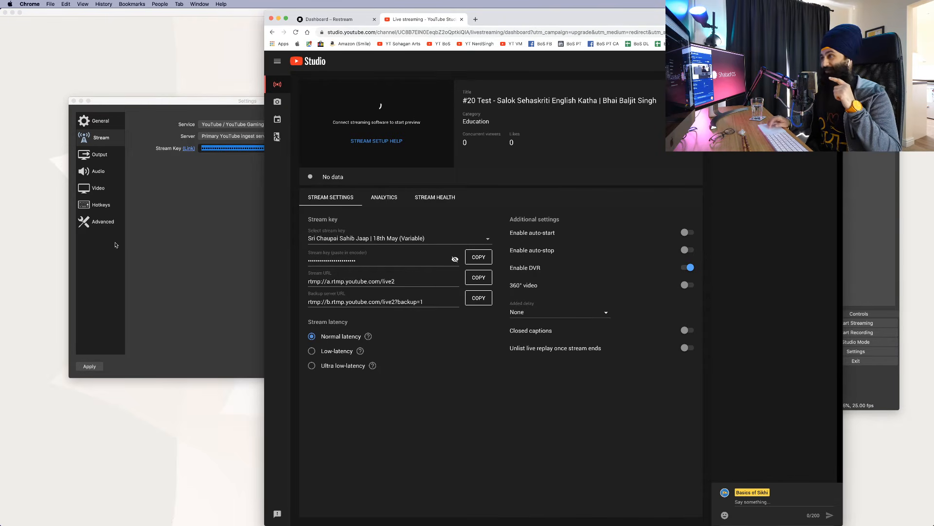
left_click(158, 246)
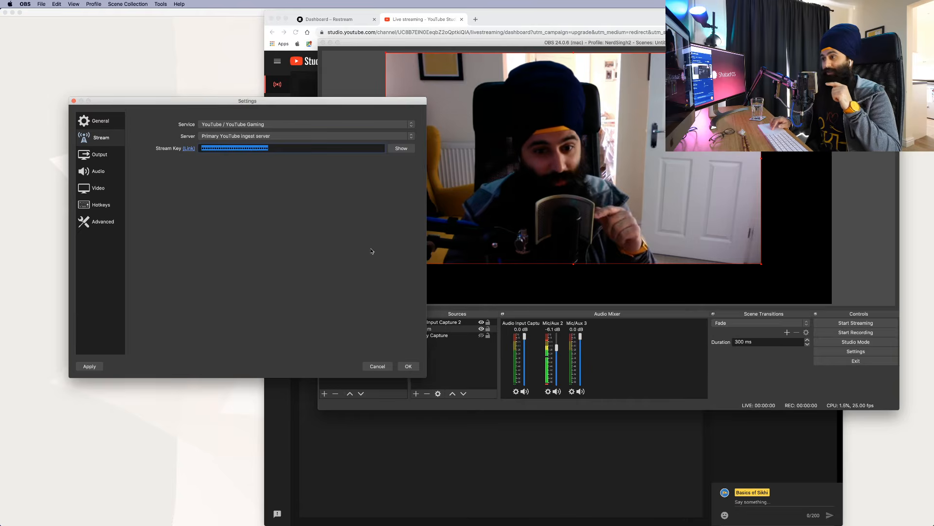
key("super+Tab")
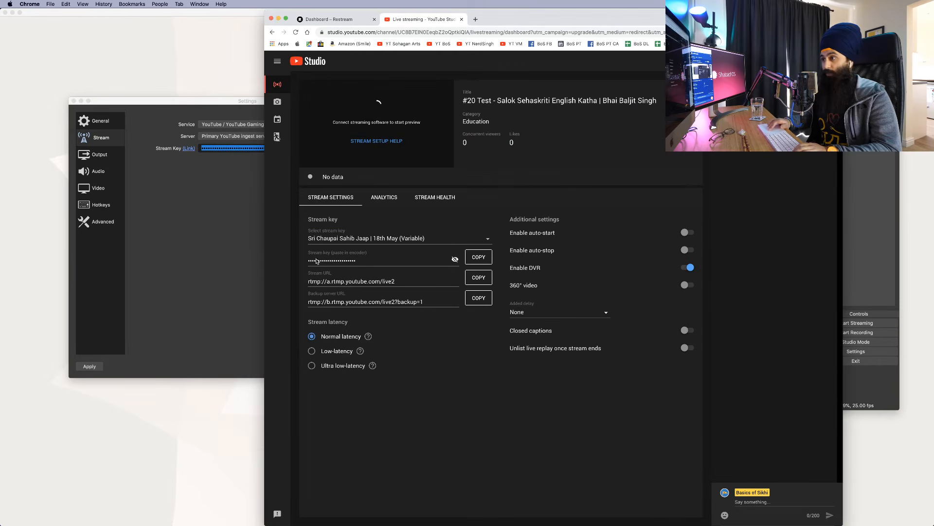
left_click(229, 232)
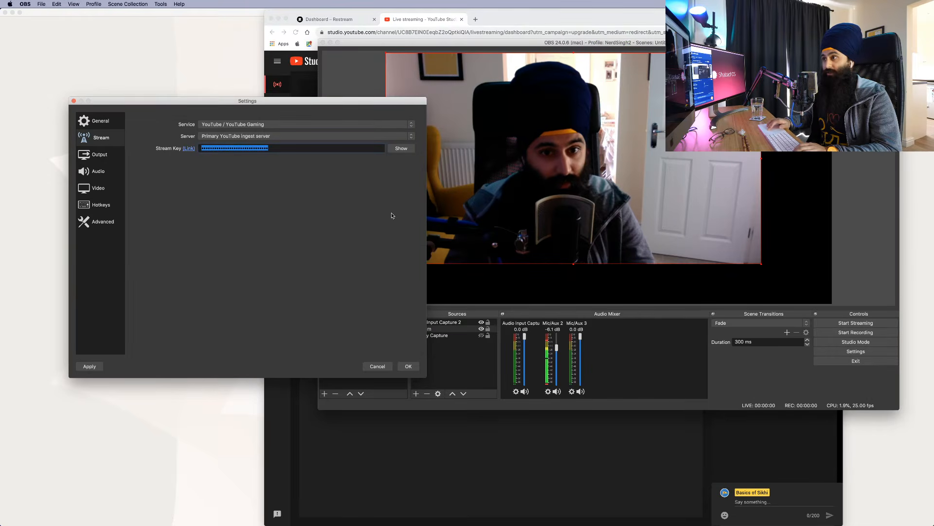
left_click(409, 366)
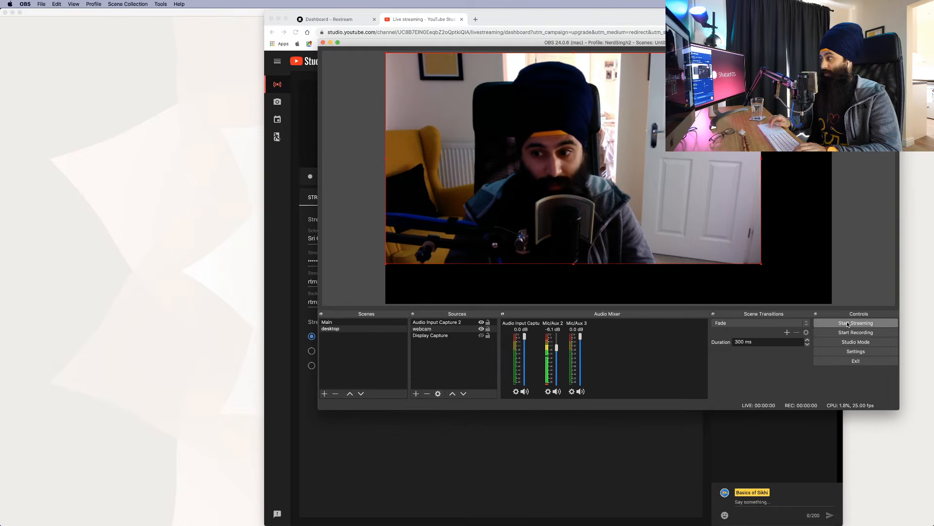
Switch to the Restream dashboard in Google Chrome and open the settings of the Youtube Events channel.
key("super+Tab")
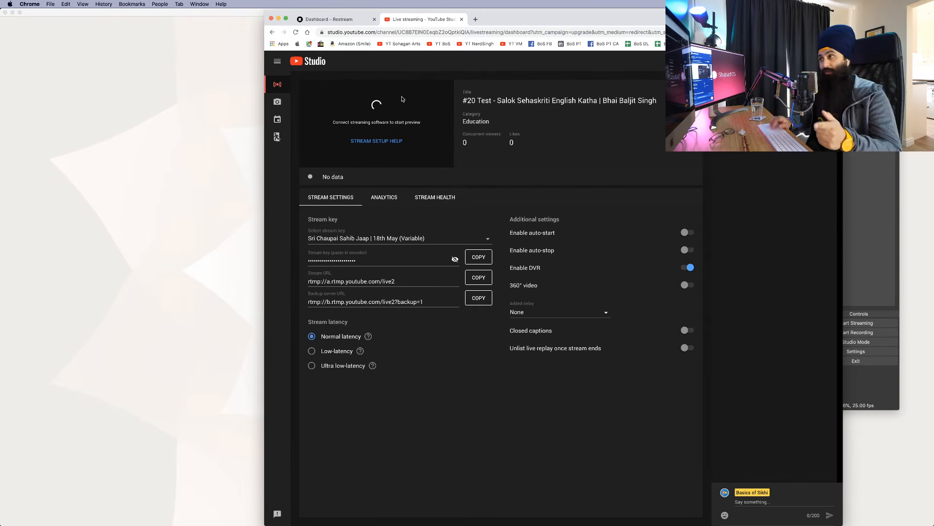
triple_click(497, 100)
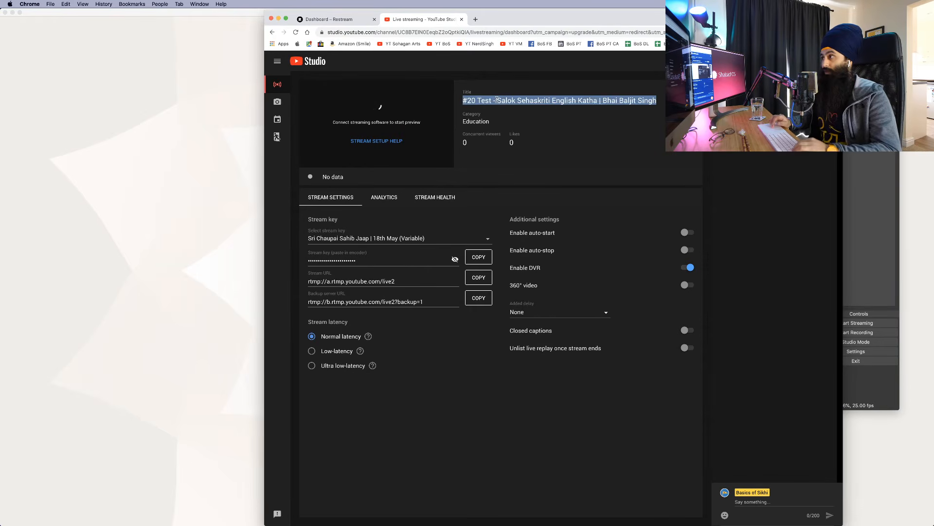
left_click(331, 18)
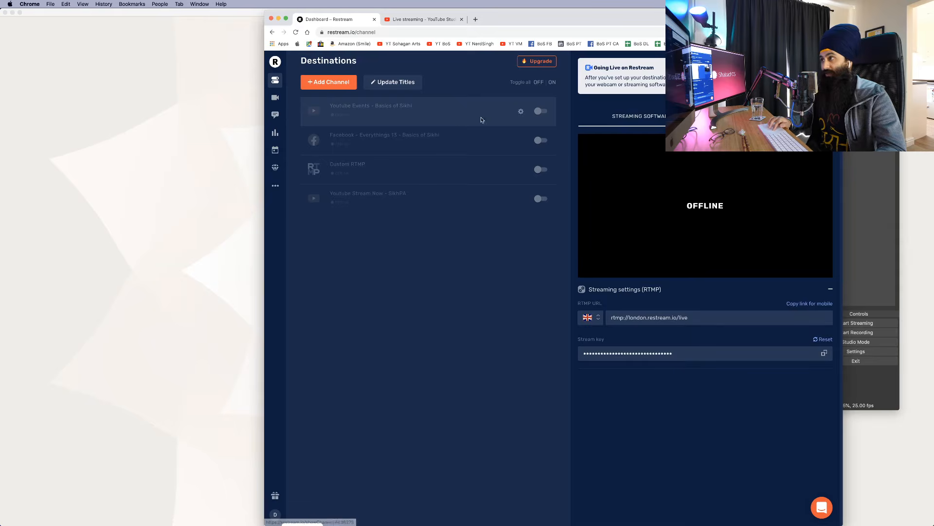
left_click(521, 111)
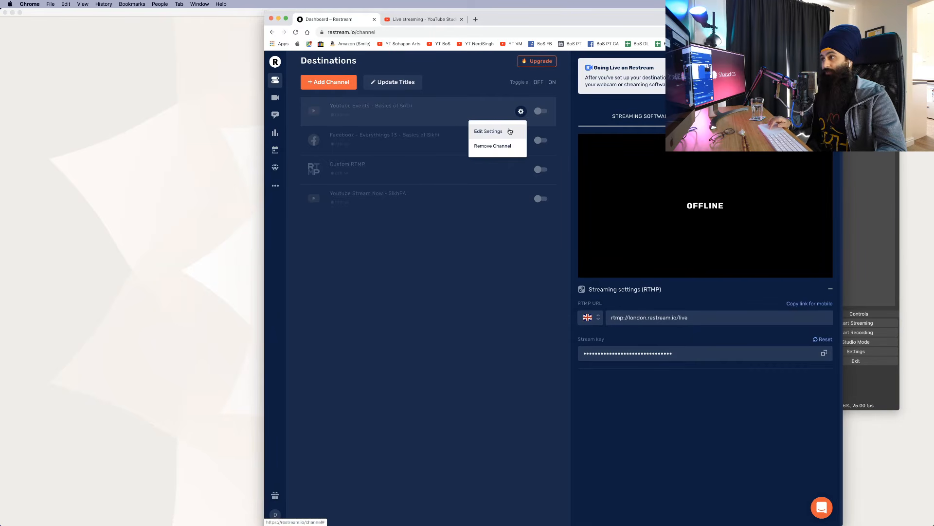
left_click(509, 130)
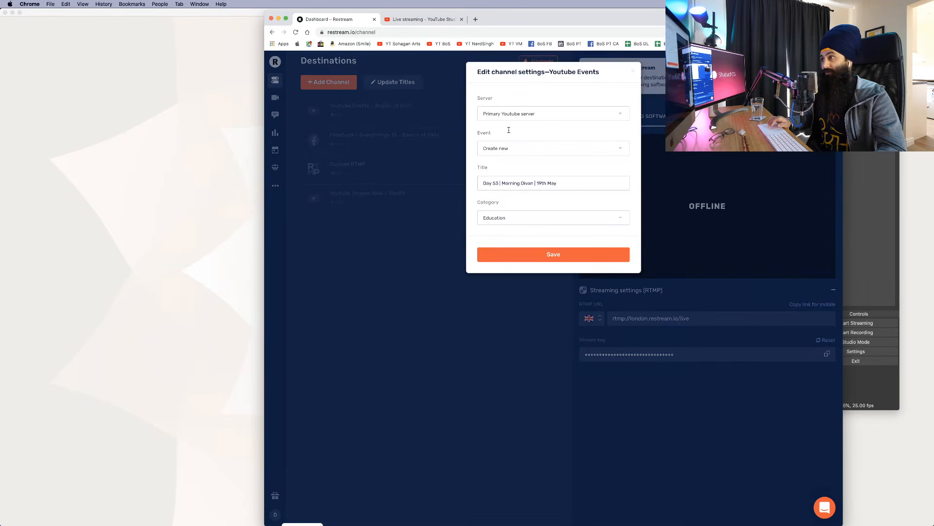
Set the Youtube Events channel's event to "#20 Test - Salok Sehaskriti English Katha" and save the channel settings.
left_click(512, 148)
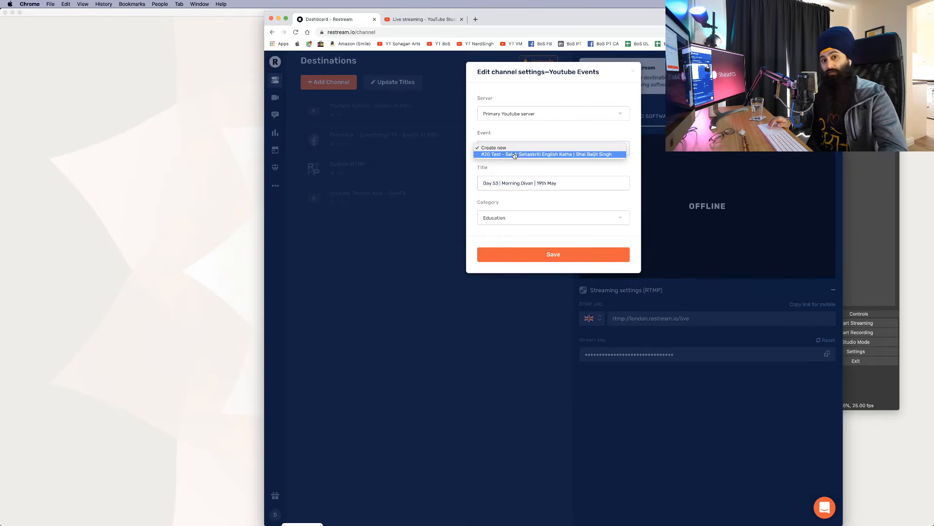
left_click(515, 154)
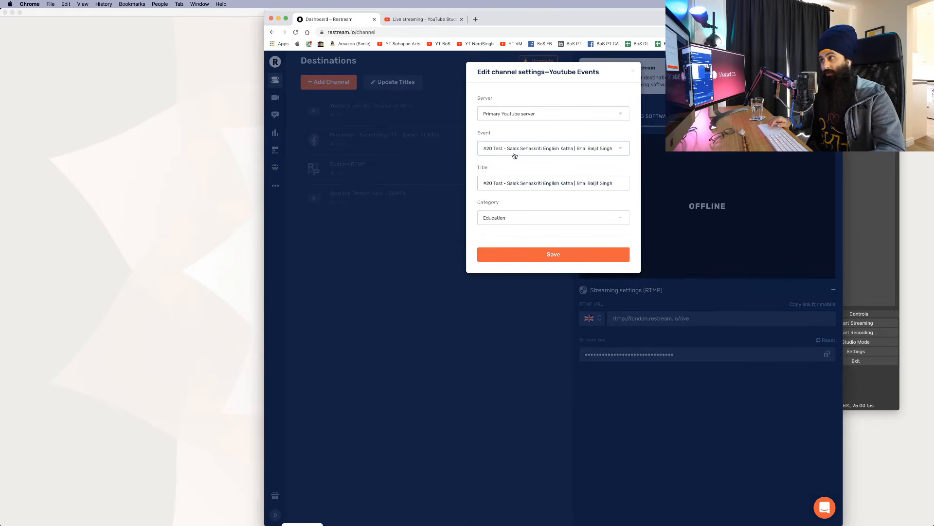
left_click(543, 182)
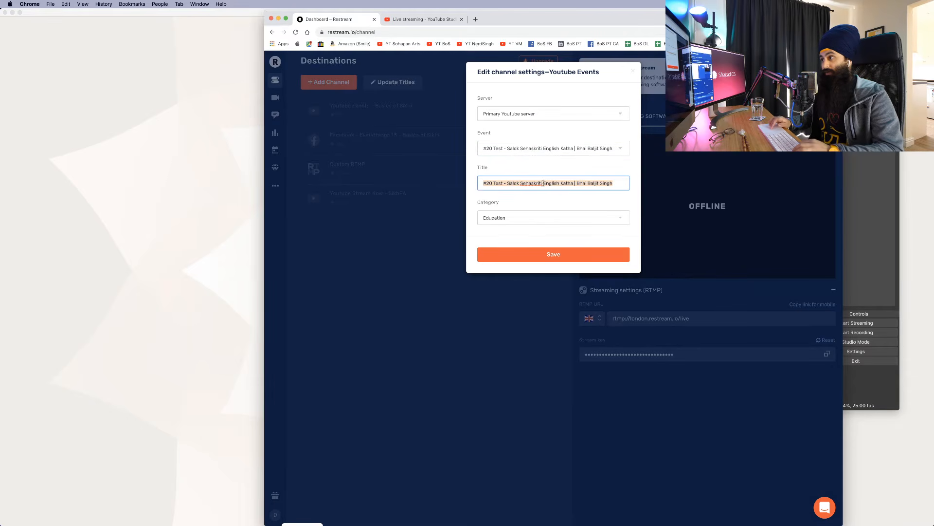
left_click(561, 260)
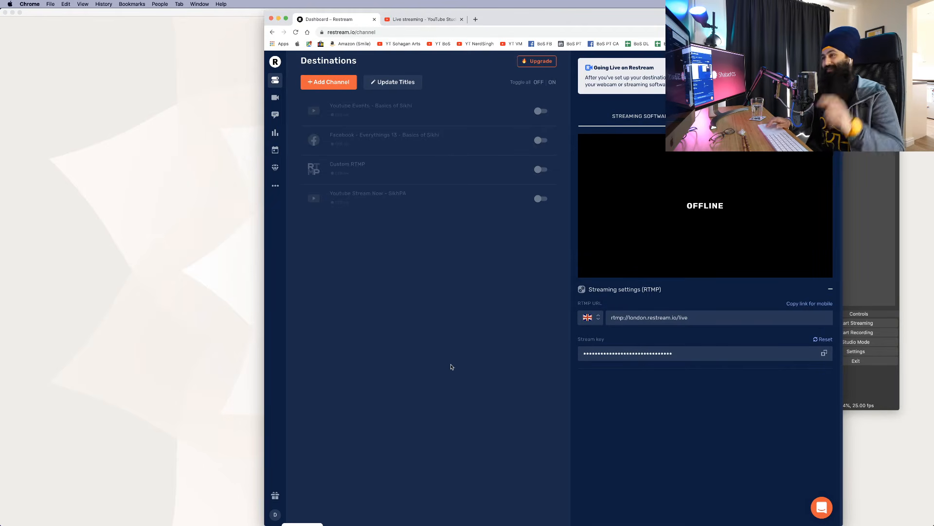
Enter "#20 Test - Salok Sehaskriti English Katha" and the speaker's name as the Facebook destination's title, and return to the destinations without updating it.
left_click(400, 85)
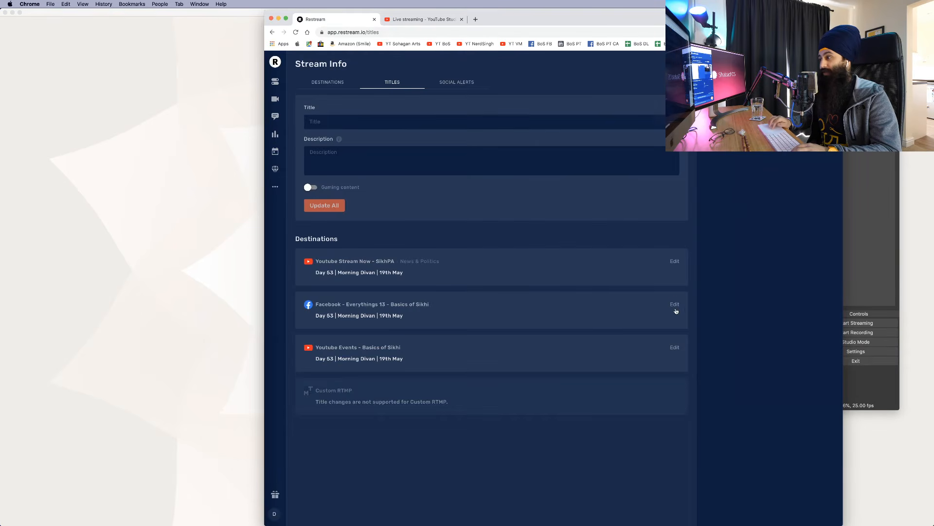
left_click(675, 304)
scroll(441, 322, "down", 1)
triple_click(408, 314)
key("super+v")
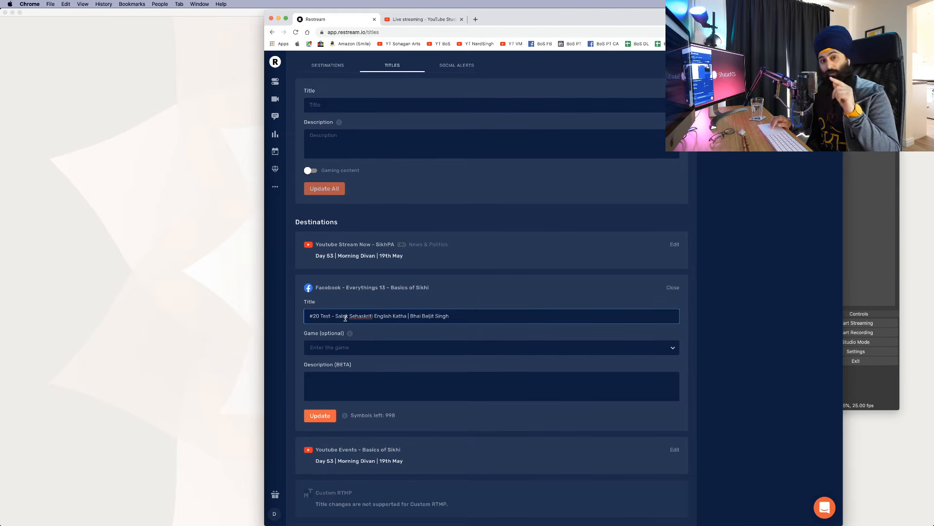
left_click(349, 388)
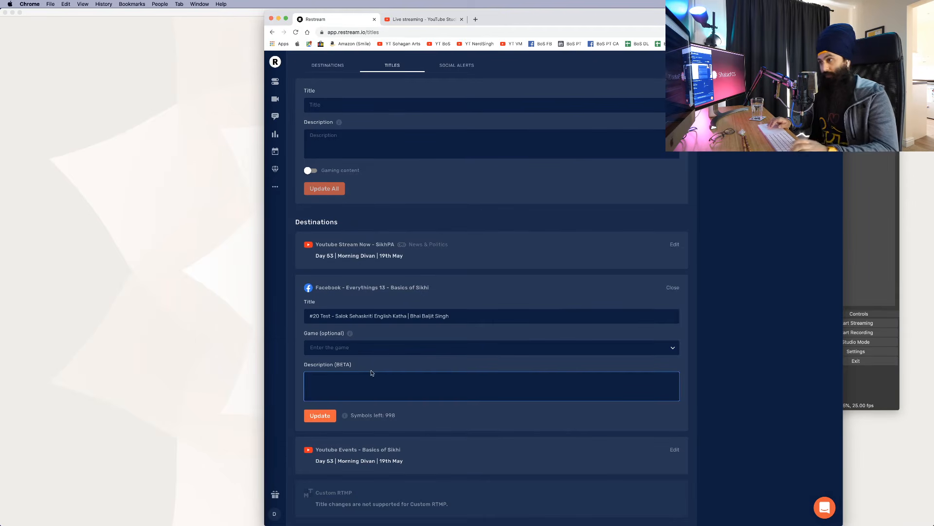
scroll(433, 254, "up", 1)
left_click(328, 82)
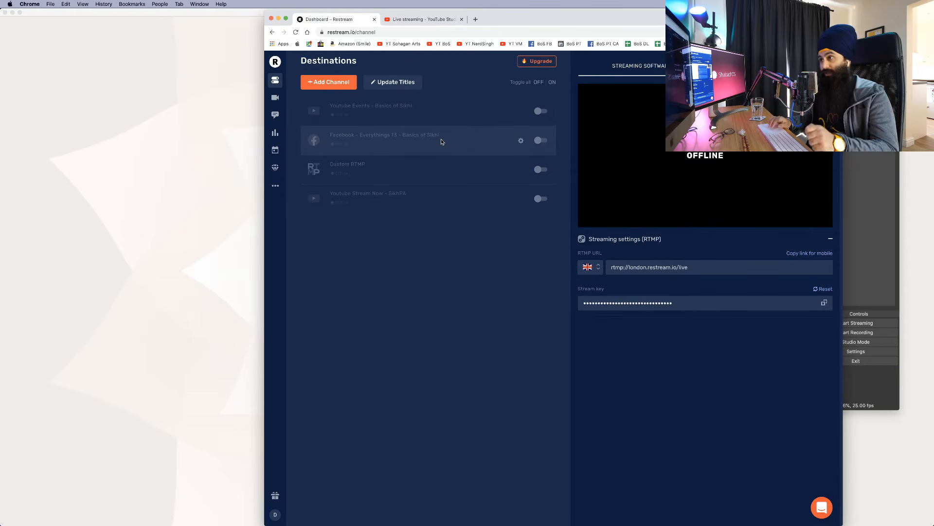
Reveal the Restream stream key in the RTMP streaming settings and copy it.
left_click(627, 302)
double_click(626, 303)
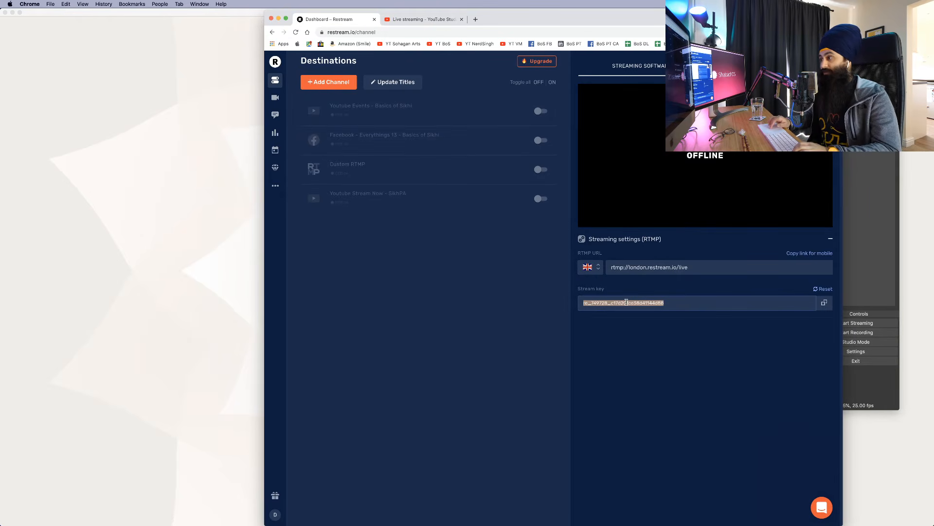
key("super+c")
Switch to OBS, set the stream service to Restream.io - RTMP, paste the Restream stream key, and accept the settings.
left_click(876, 269)
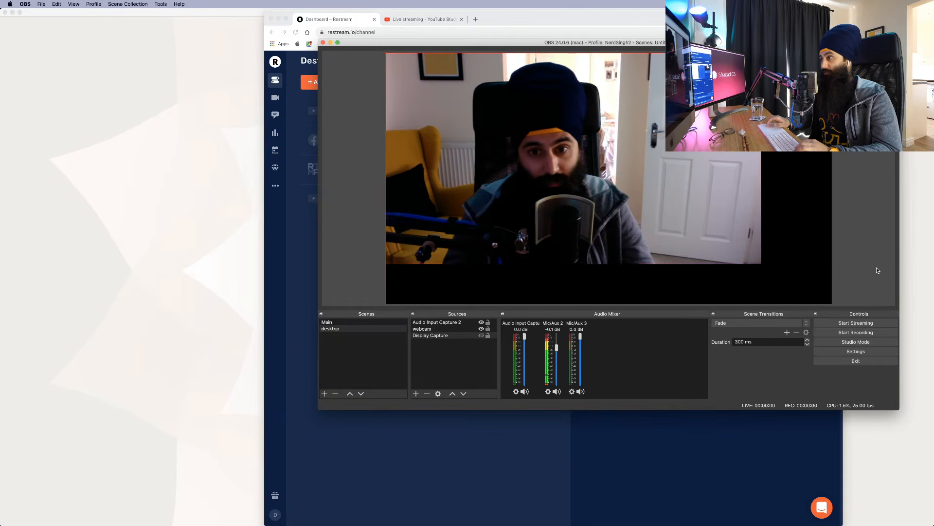
left_click(850, 352)
left_click(480, 121)
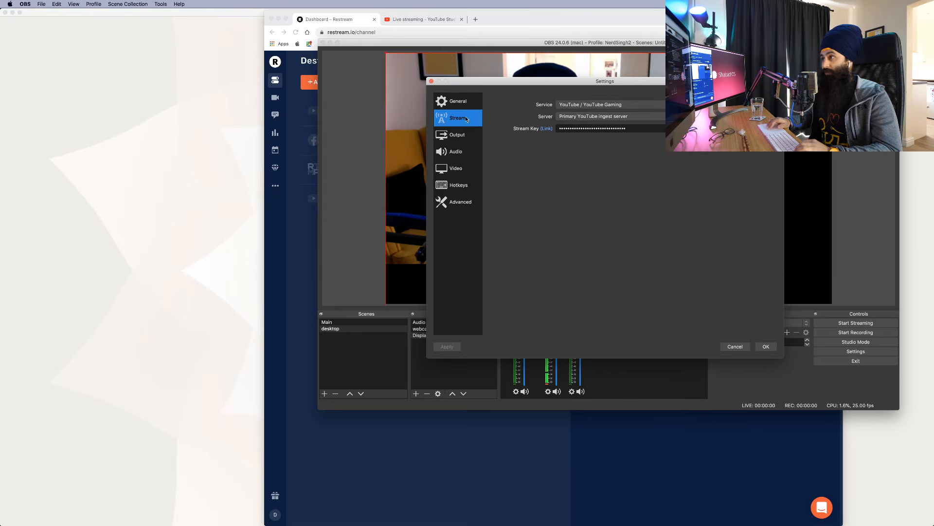
left_click(566, 106)
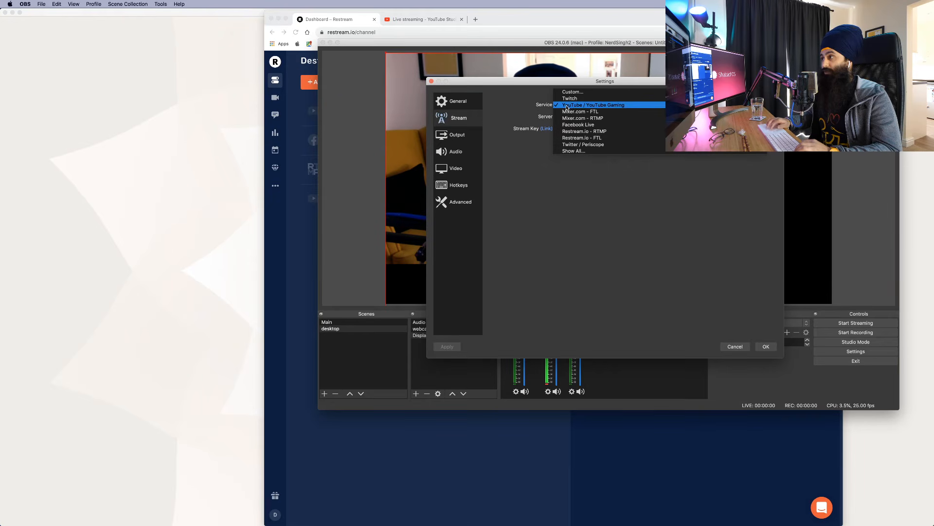
left_click(590, 133)
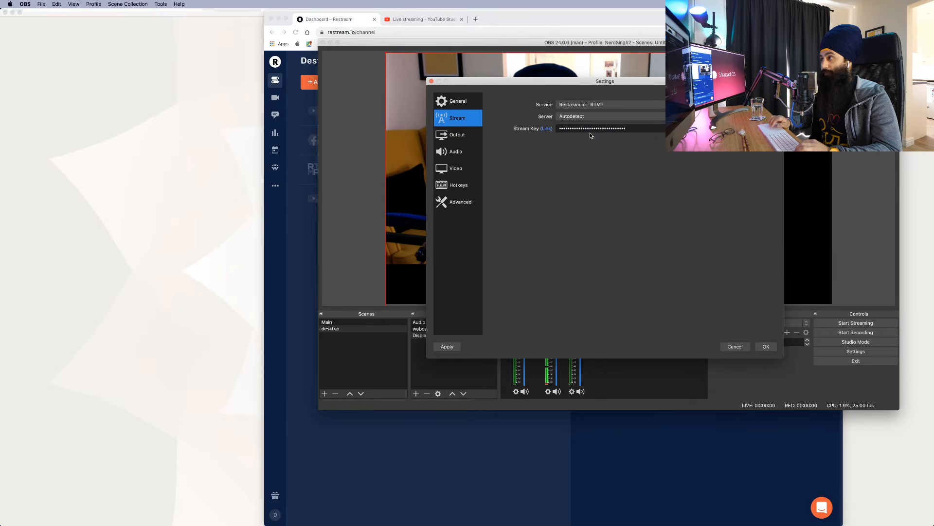
double_click(585, 126)
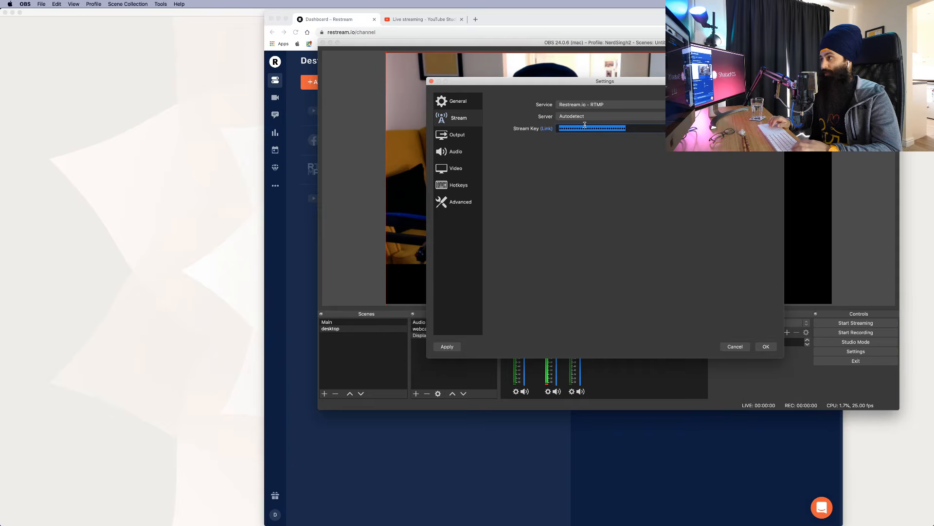
key("super+v")
left_click(771, 342)
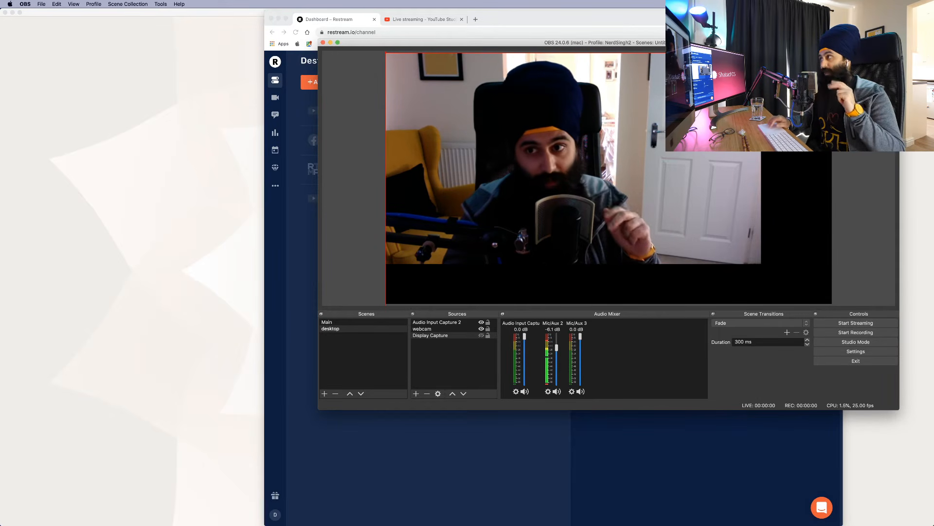
Move the OBS window aside, and bring the live Restream dashboard in Safari into view and enlarge it.
left_click_drag(808, 45, 641, 77)
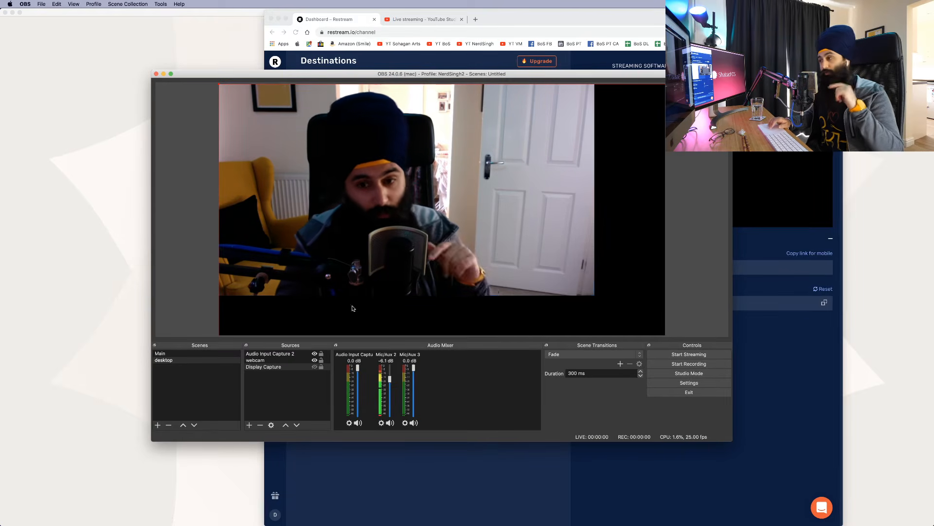
left_click(519, 468)
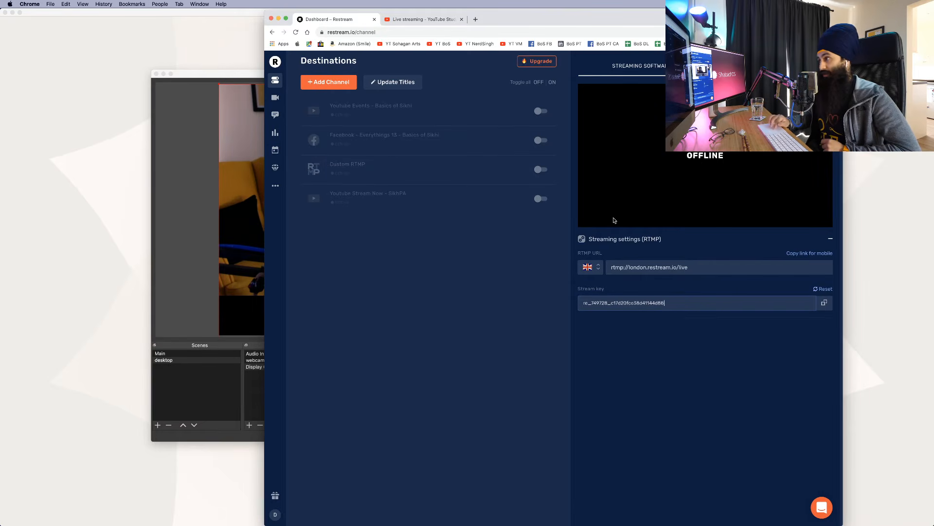
left_click_drag(933, 14, 480, 42)
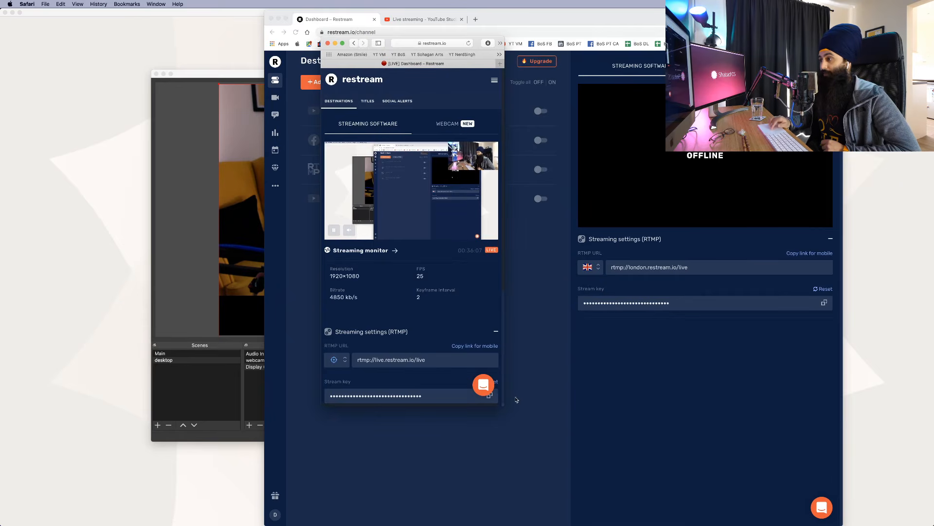
left_click_drag(503, 403, 836, 465)
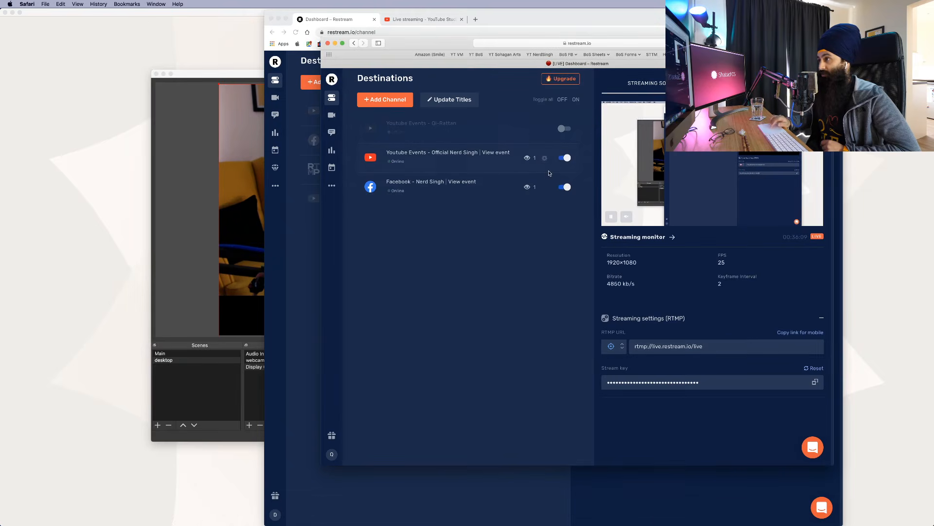
left_click_drag(323, 44, 105, 7)
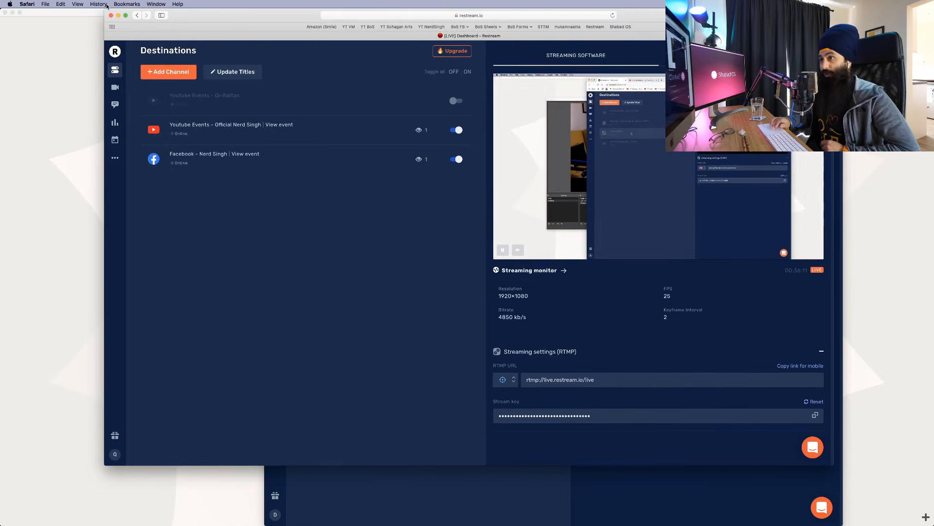
left_click_drag(835, 470, 919, 524)
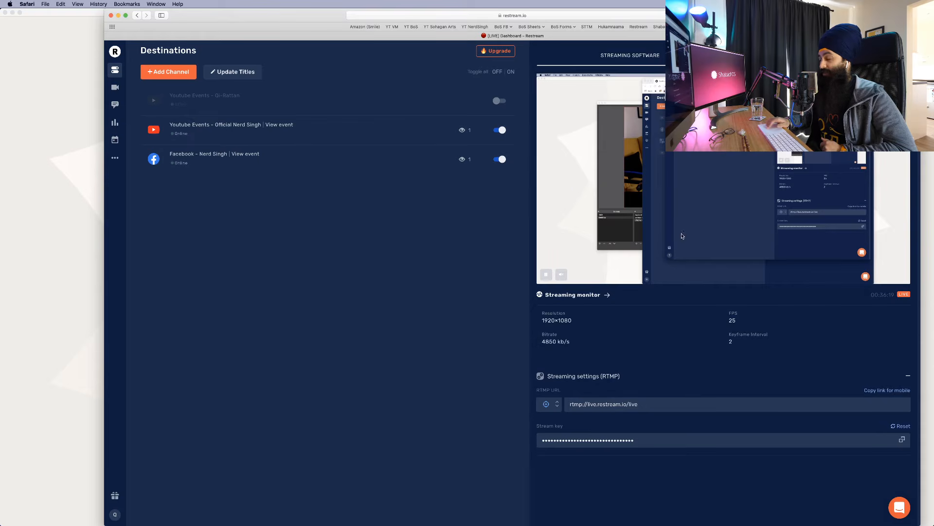
Pause the Restream preview, review the stream titles set for each destination, and return to the dashboard.
left_click(547, 275)
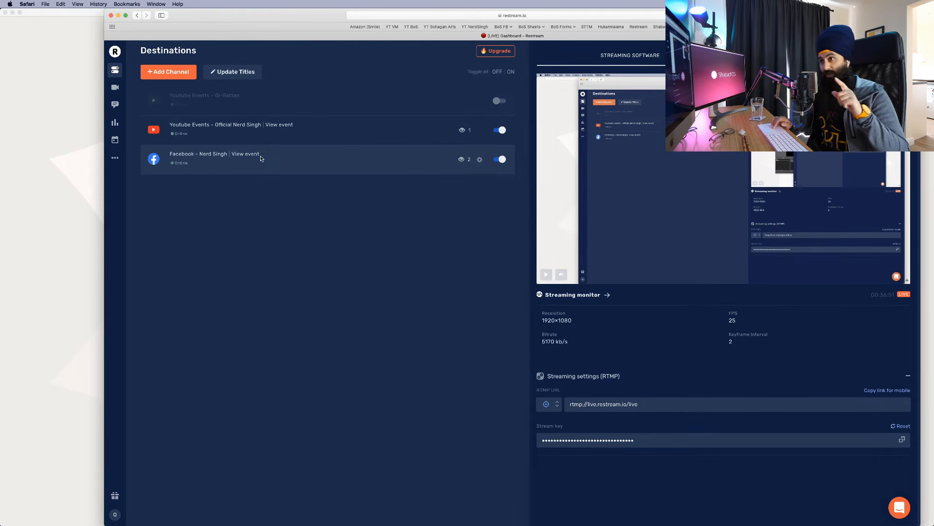
left_click(228, 77)
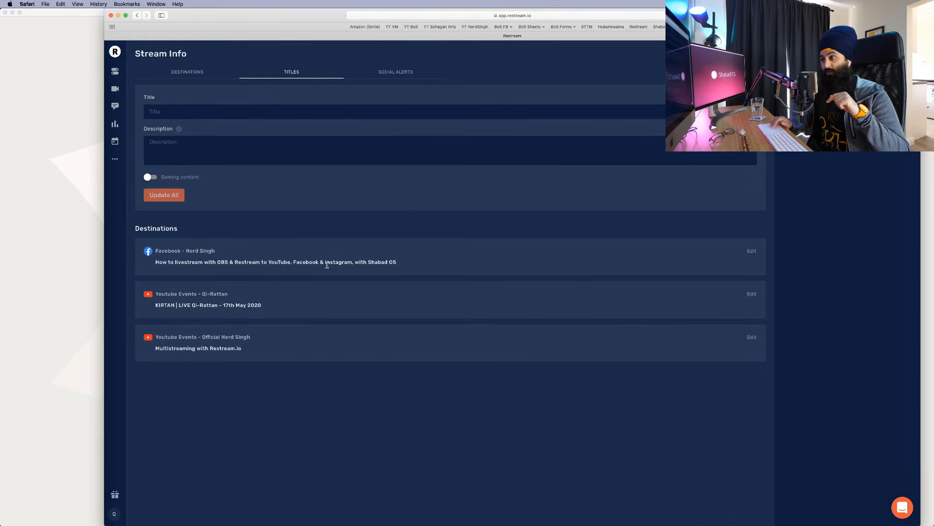
left_click(181, 75)
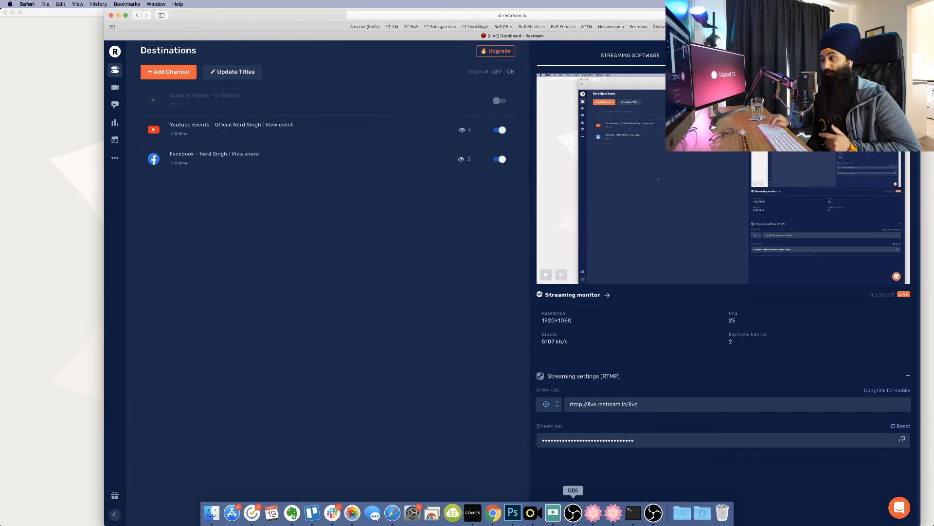
Switch to the two OBS instances and arrange their windows, with the webcam instance in front.
left_click(574, 512)
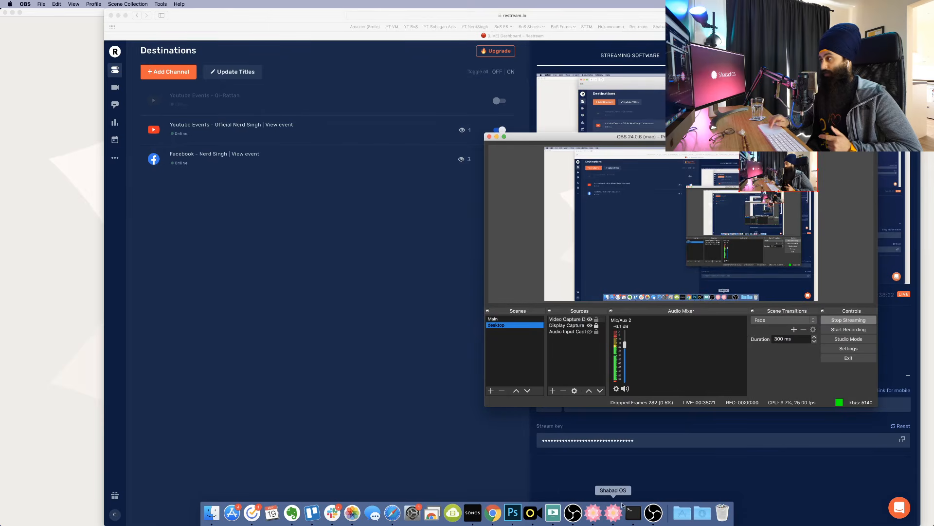
left_click(654, 513)
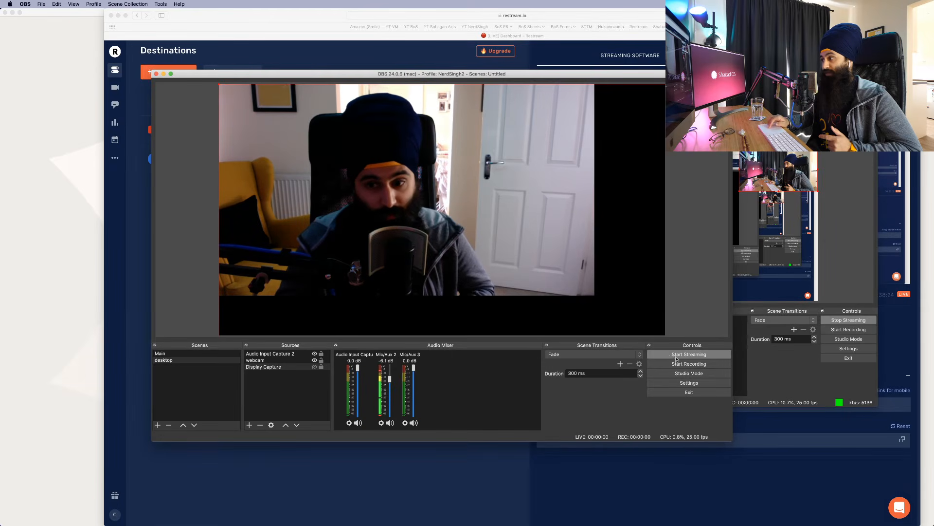
left_click_drag(768, 137, 613, 179)
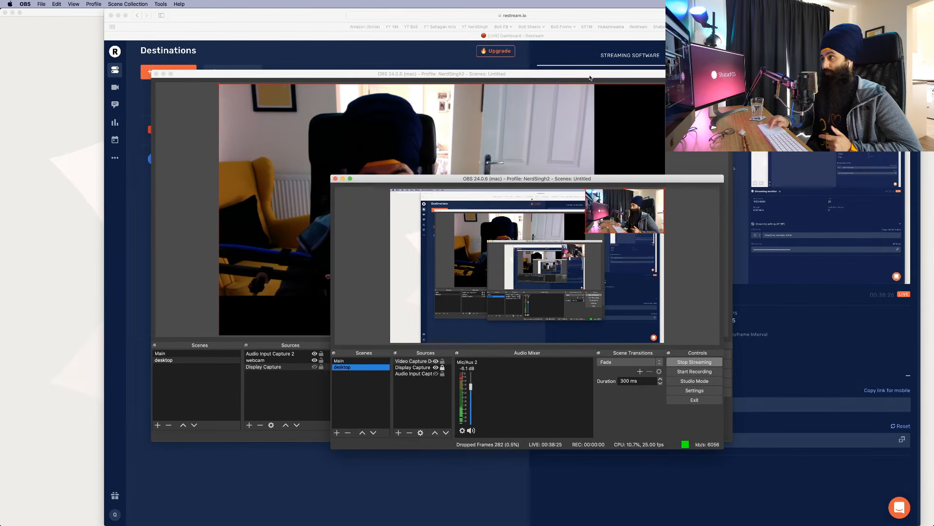
left_click_drag(589, 74, 619, 75)
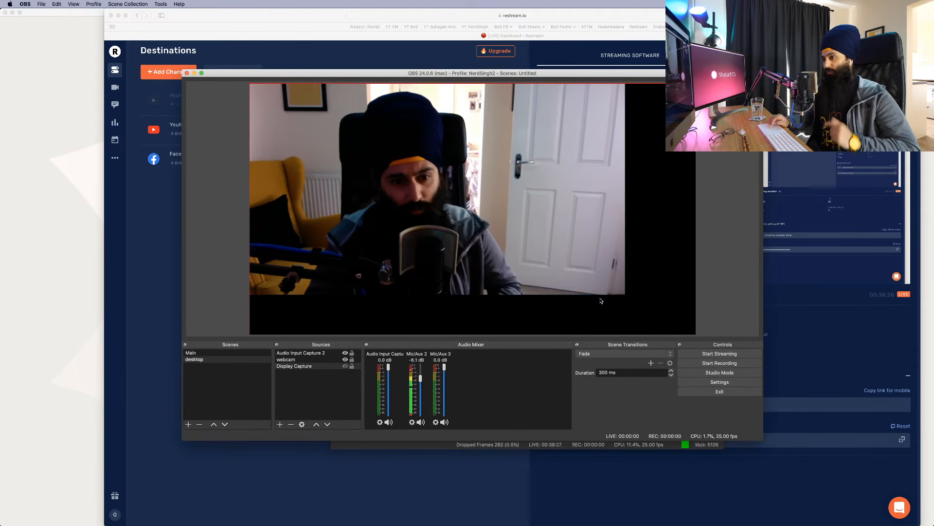
Review the Restream.io service, server and stream key settings in the webcam OBS instance, and accept the dialog.
left_click(720, 382)
left_click(335, 152)
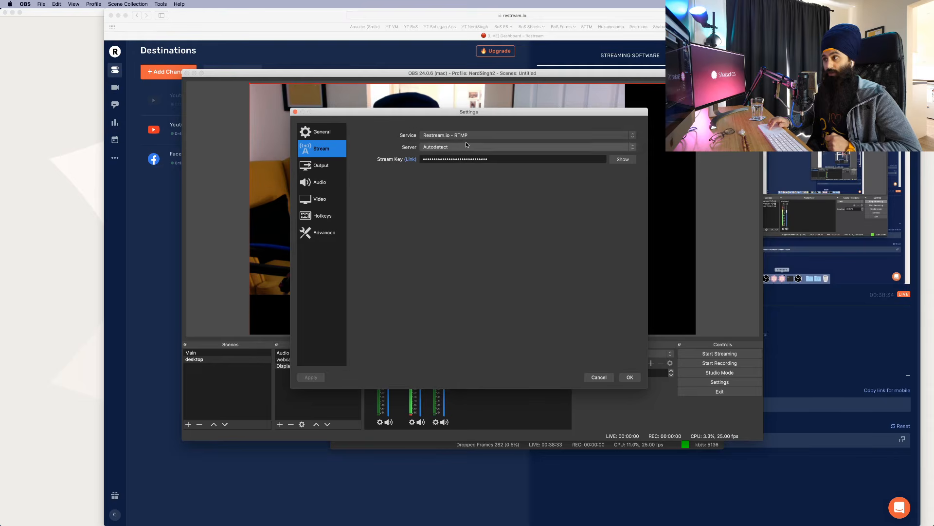
left_click(630, 377)
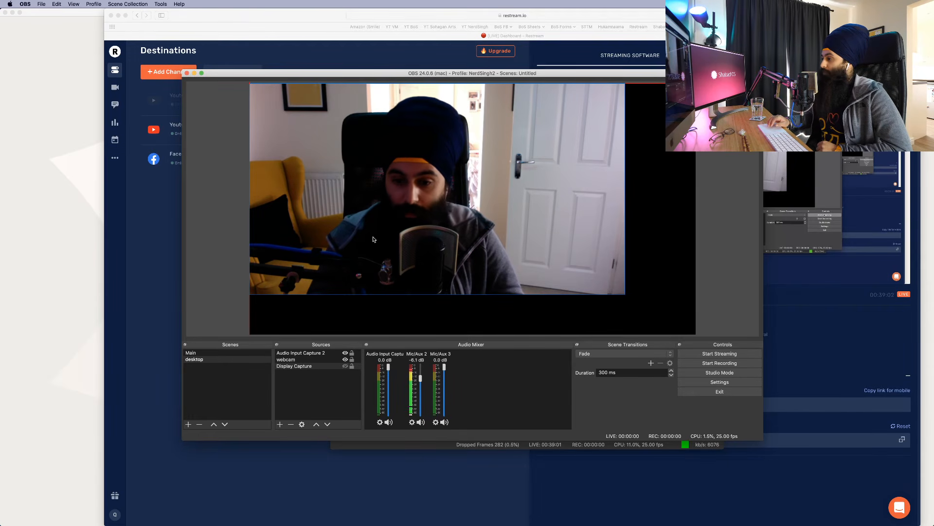
Bring the currently streaming OBS instance forward, enlarge its window, and make desktop the active scene.
left_click(411, 448)
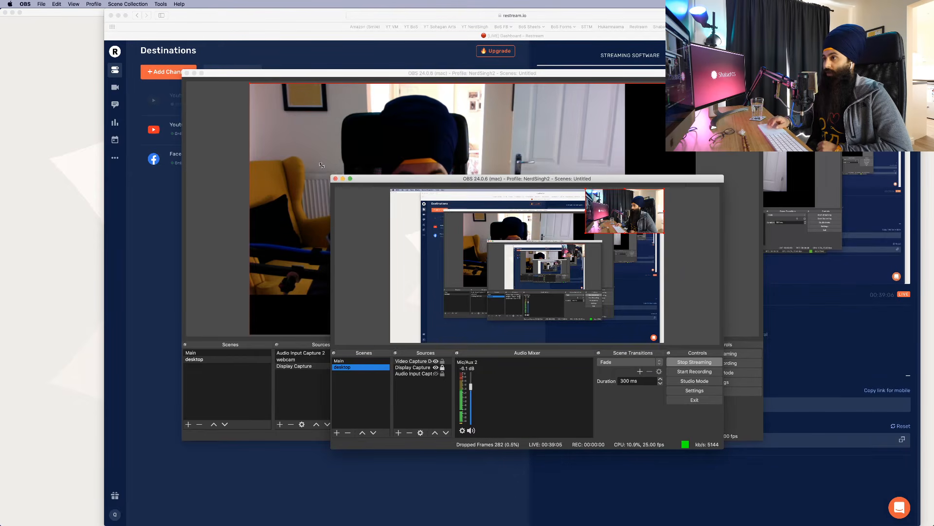
left_click_drag(333, 175, 171, 53)
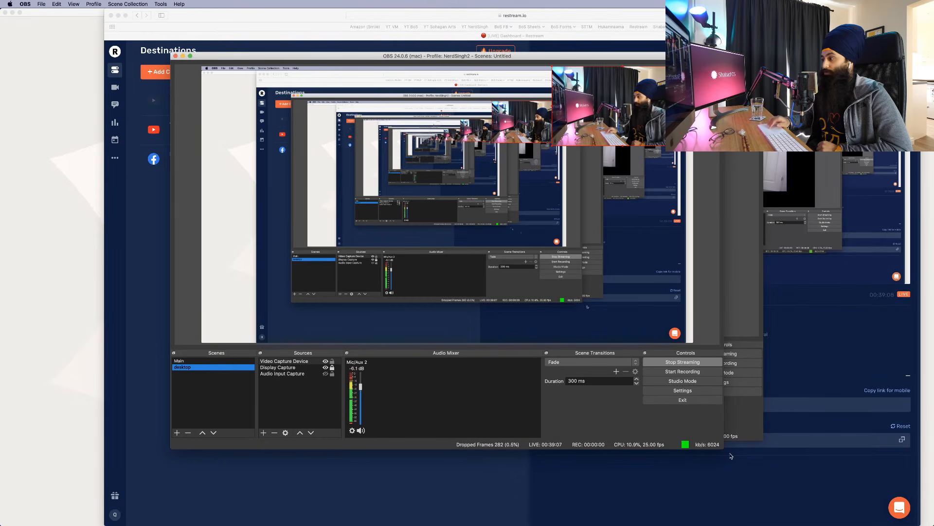
left_click_drag(724, 447, 831, 475)
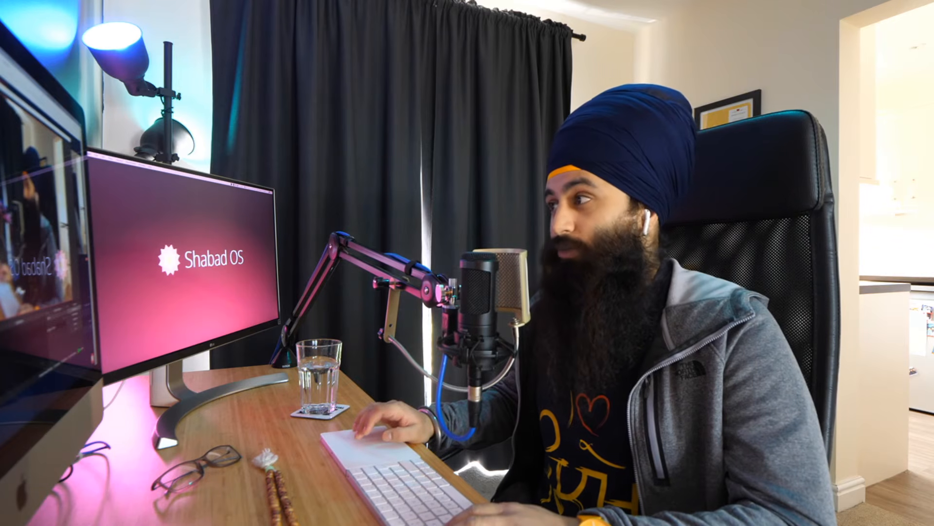
left_click(248, 395)
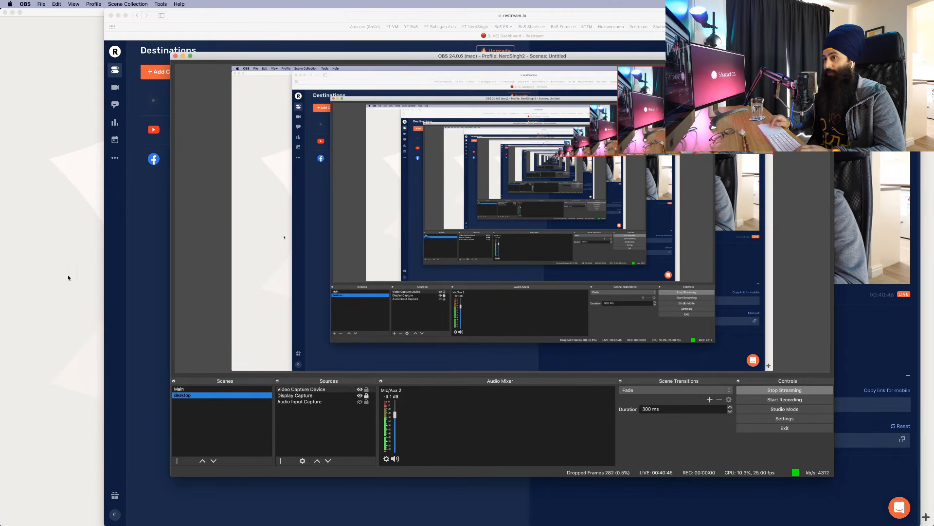
Switch to Shabad OS, search for "ਅਘਨਦਦ", and display the matching shabad.
left_click(88, 353)
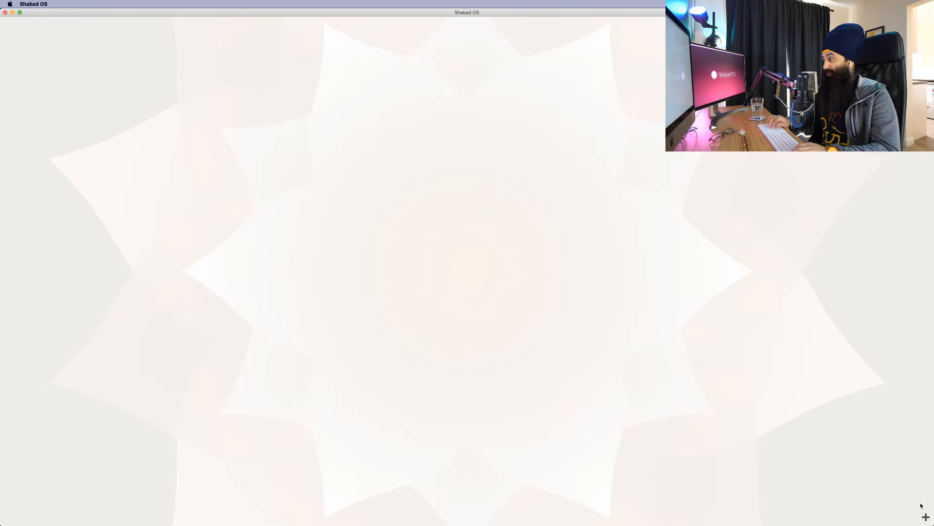
left_click(925, 517)
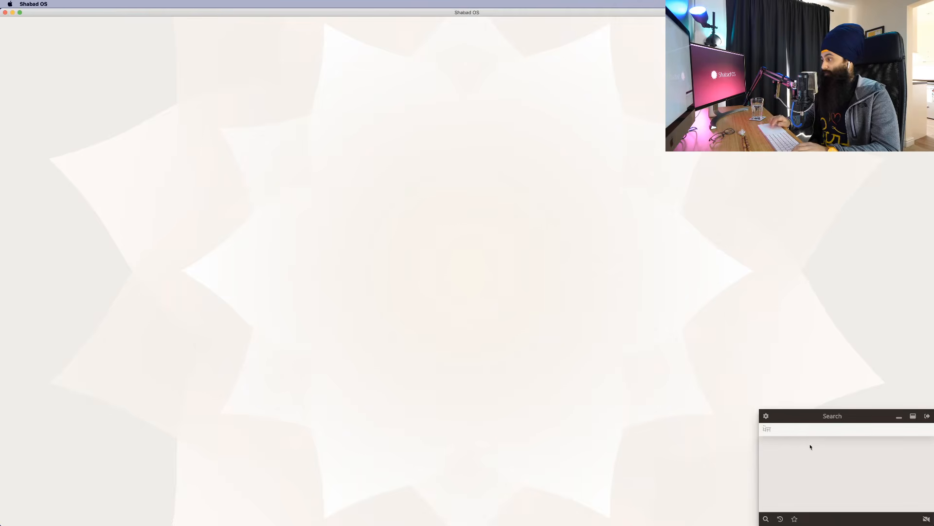
type("ਅਘਨਦਦ")
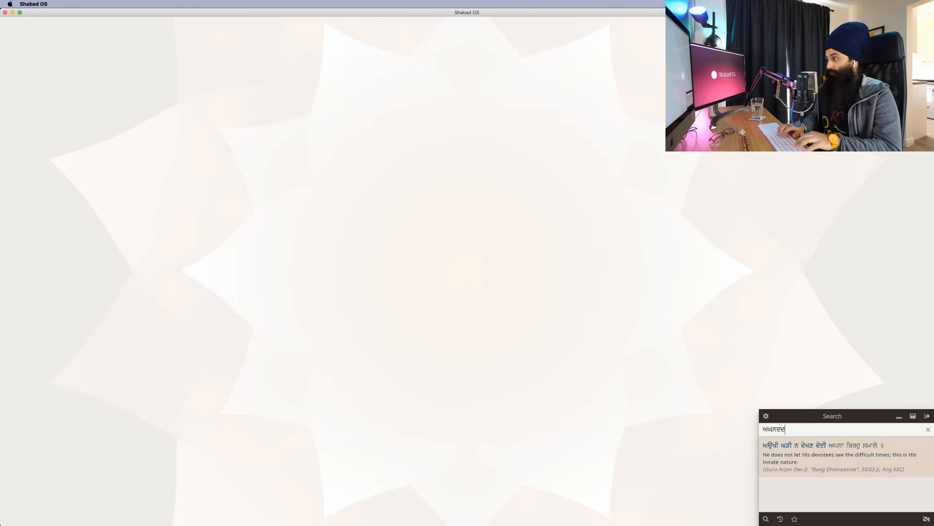
key("Return")
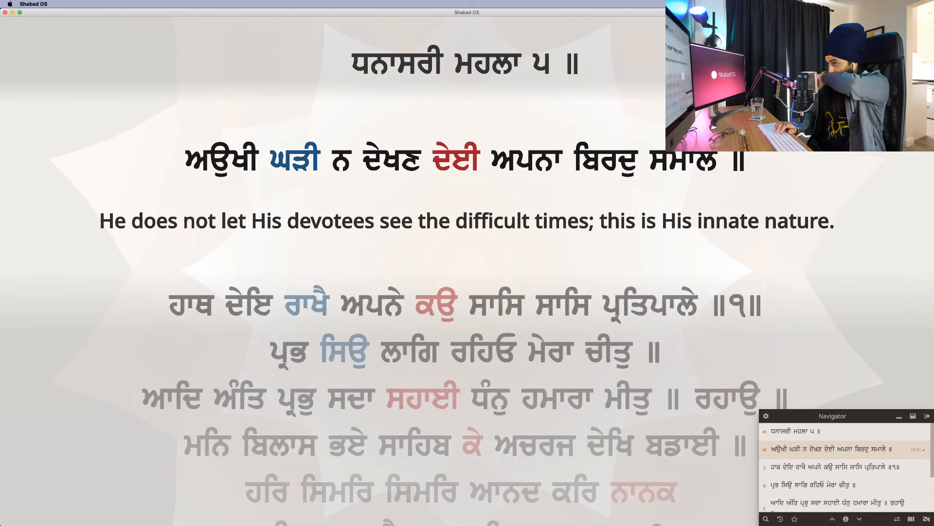
Open the overlay settings in Shabad OS and copy the overlay URL.
left_click(766, 416)
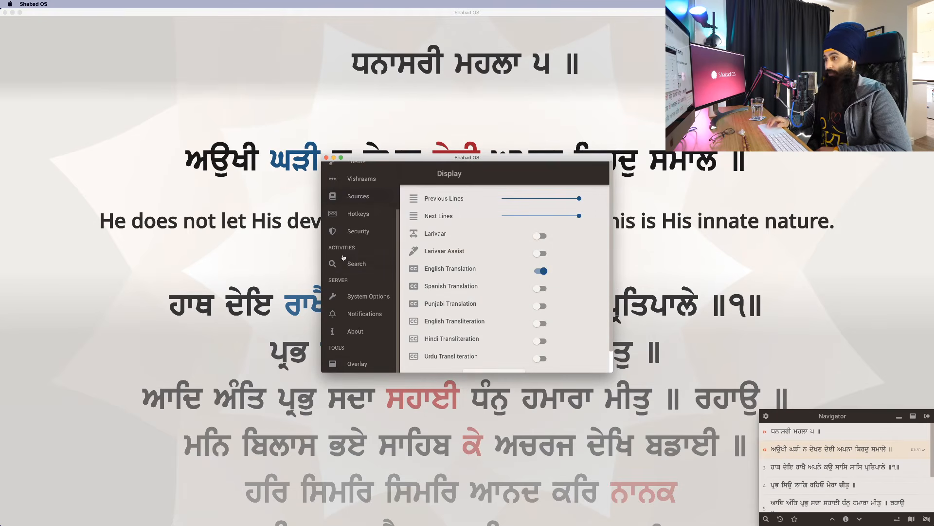
left_click(359, 364)
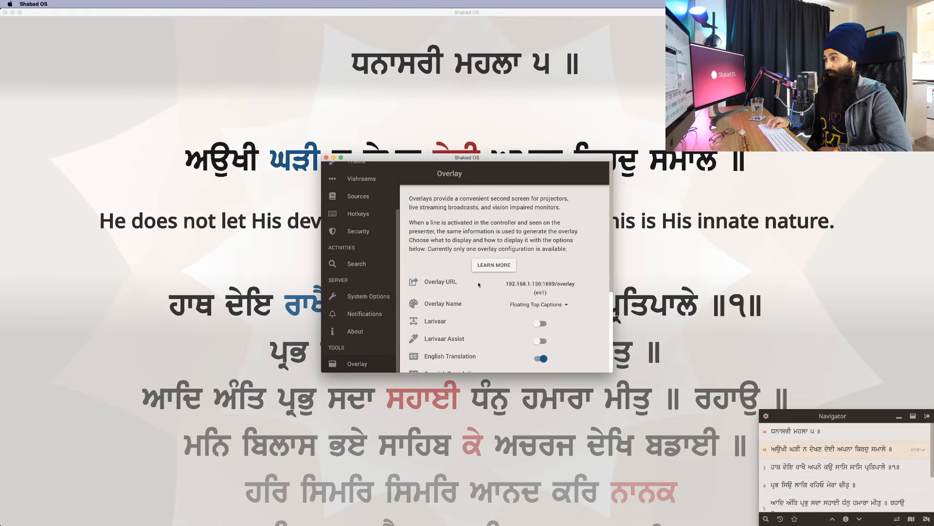
left_click(536, 291)
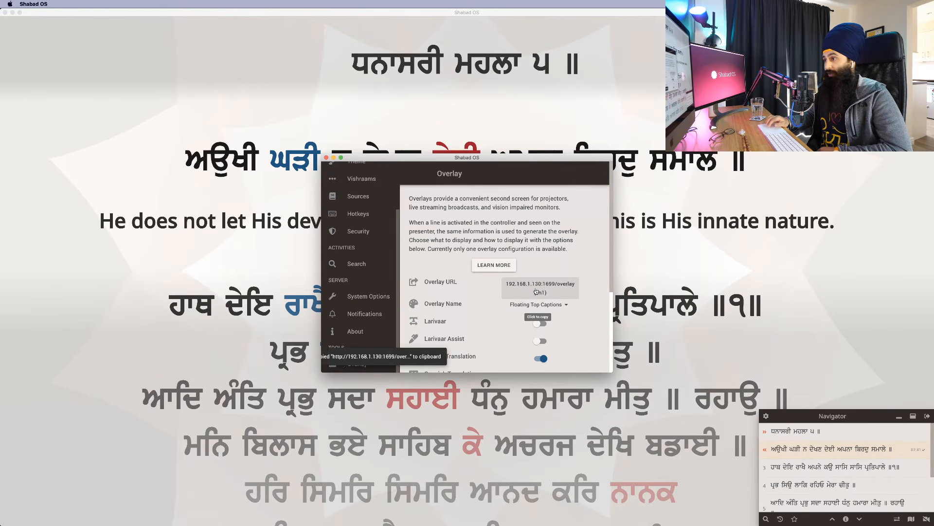
left_click(655, 513)
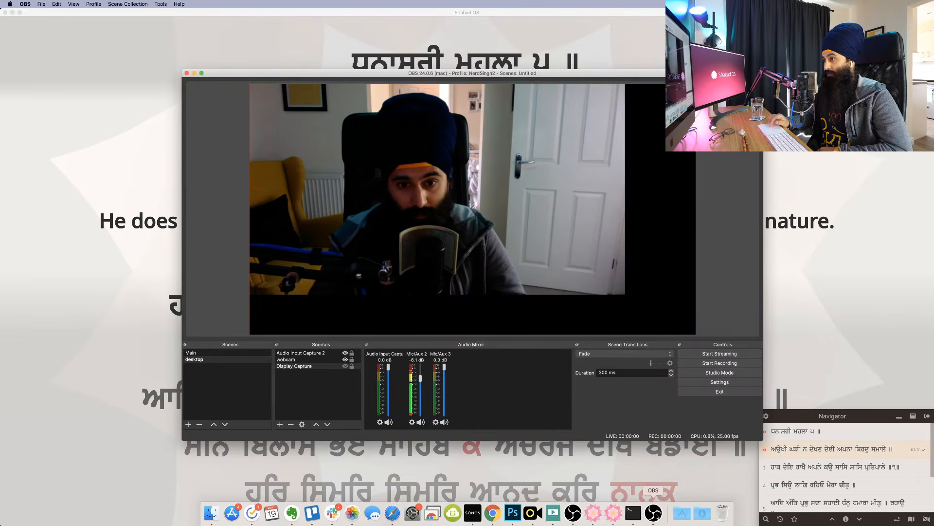
left_click(573, 513)
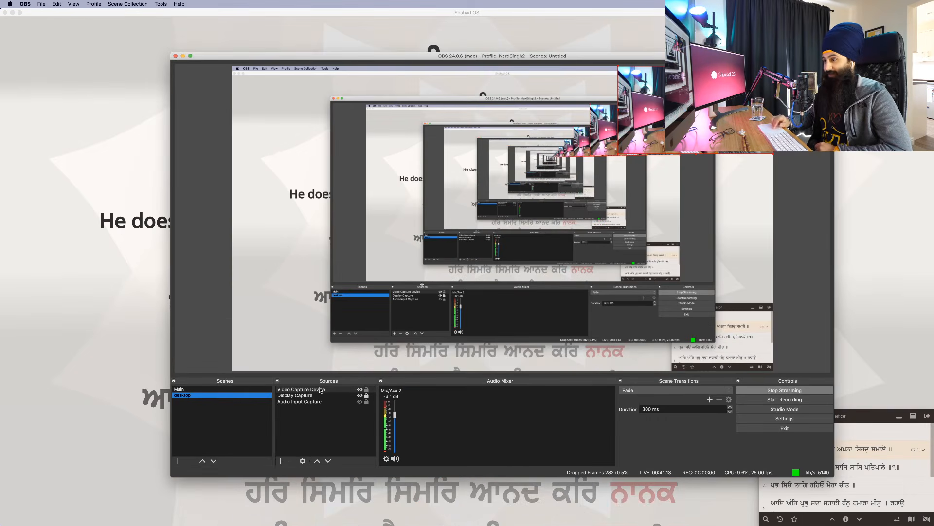
left_click(280, 460)
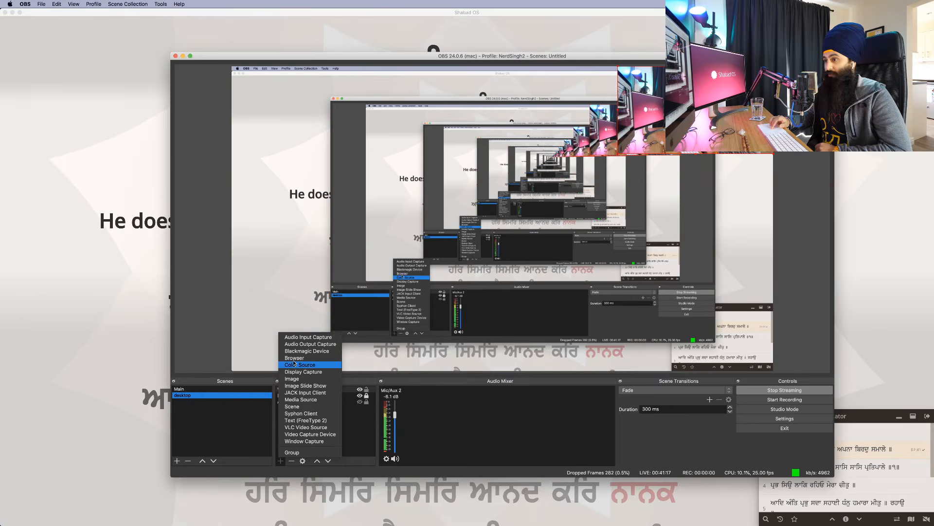
left_click(109, 379)
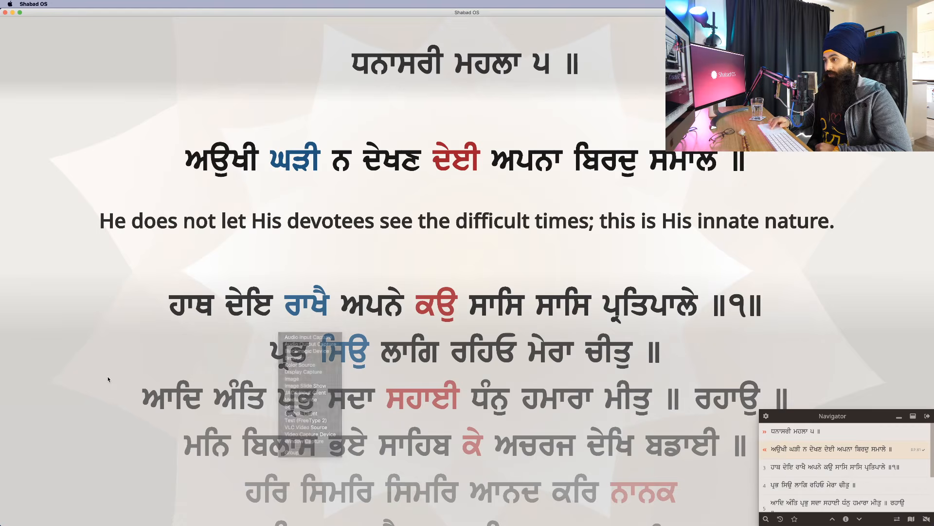
Switch to the webcam OBS instance and add a new Browser source named "Shsbad OS".
left_click(655, 513)
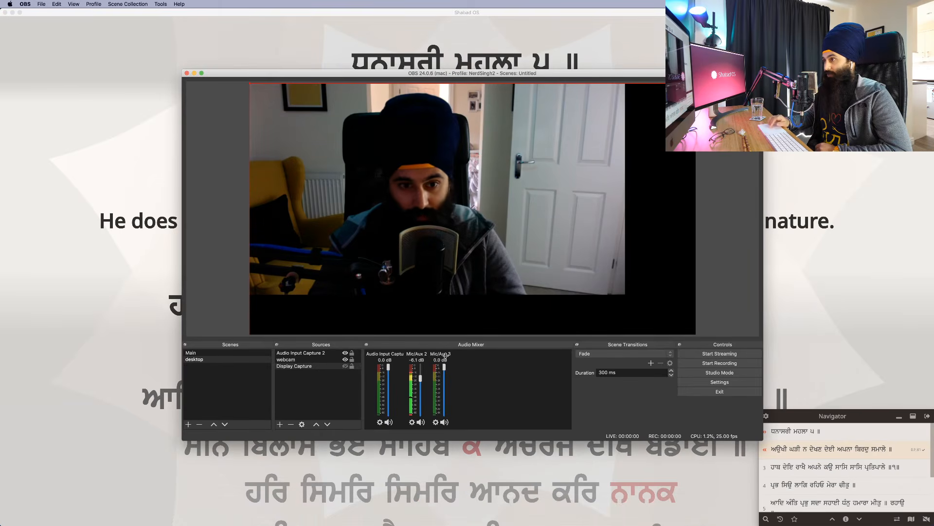
left_click(280, 424)
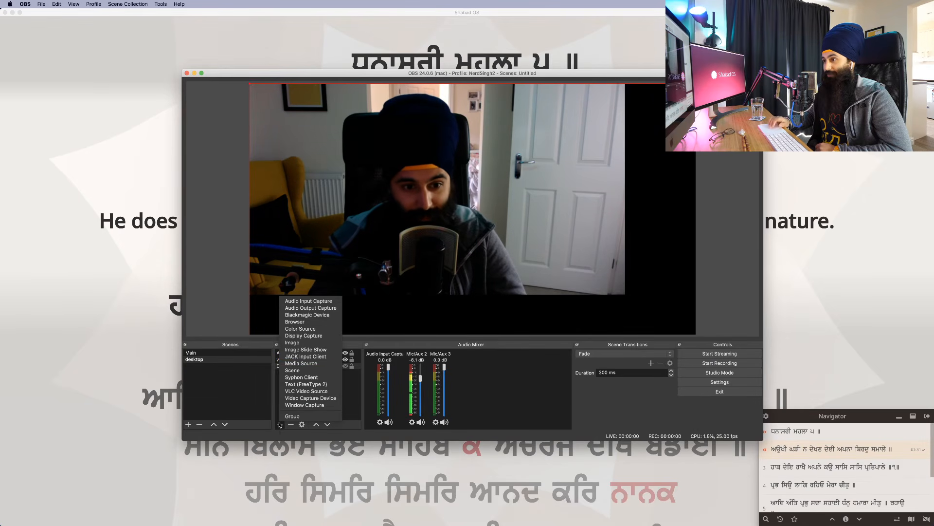
left_click(309, 321)
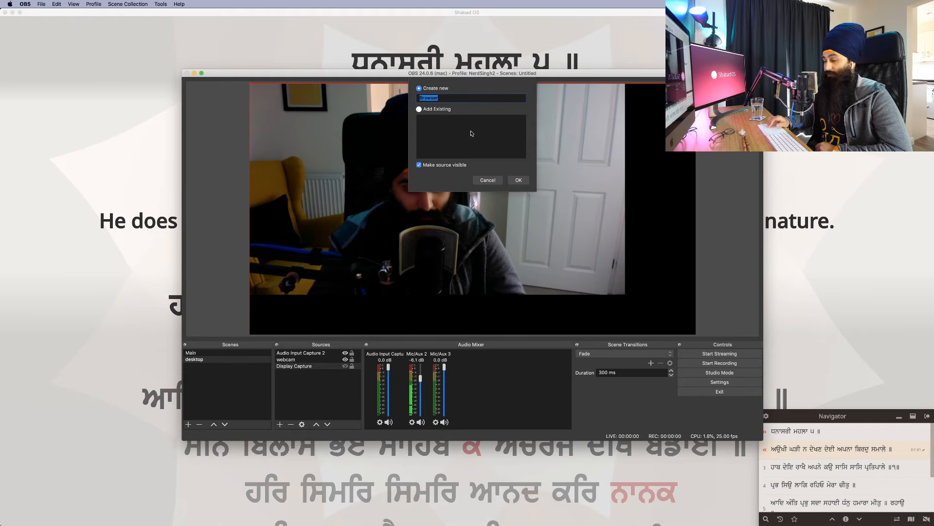
type("Shsbad o")
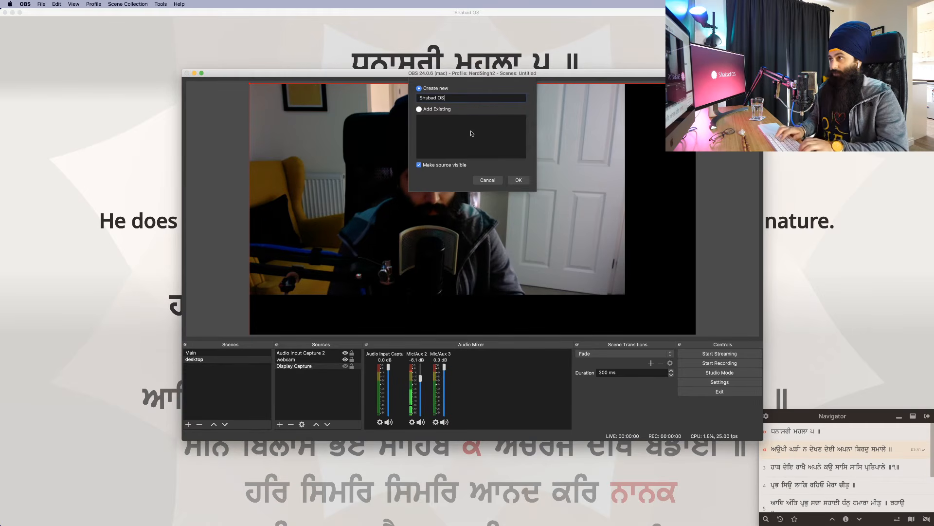
key("Return")
triple_click(421, 268)
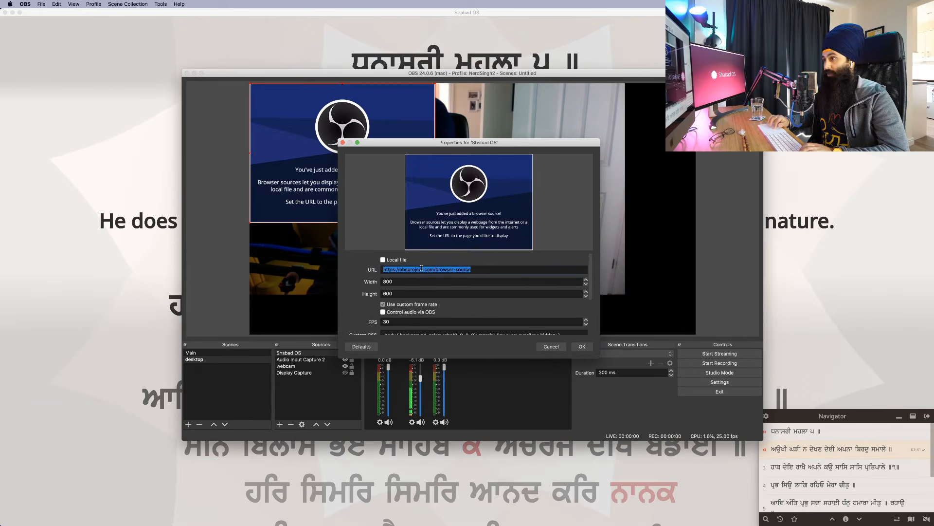
type("http://192.168.1.130:1699/overlay")
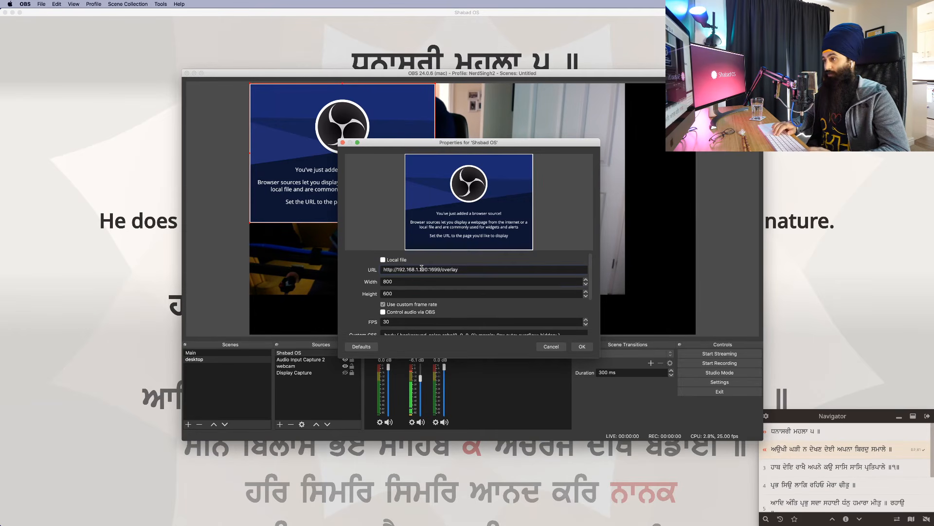
type("1920")
key("Tab")
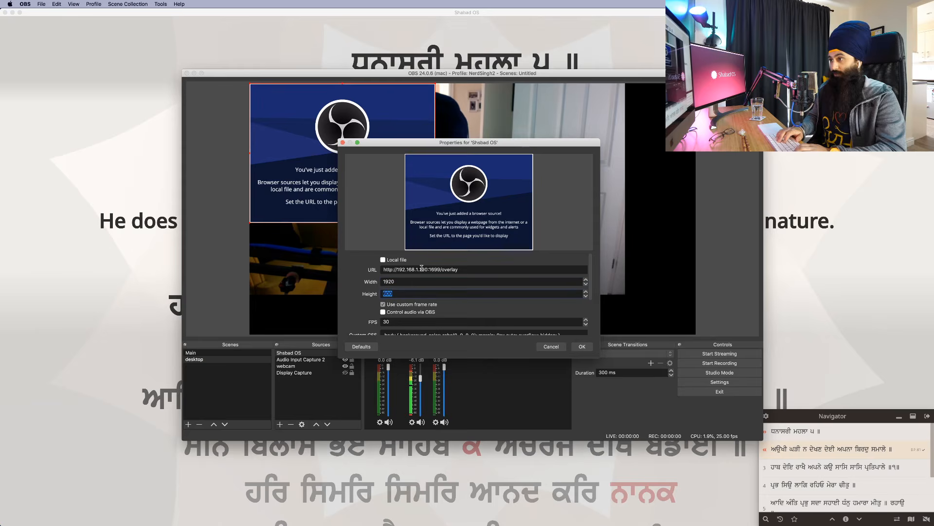
type("1080")
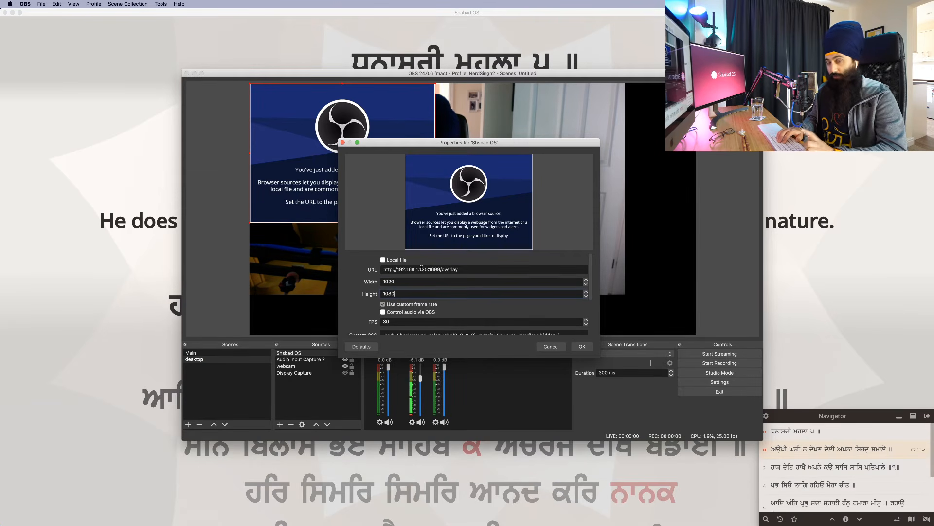
Clear the browser source's custom CSS and accept its properties.
scroll(397, 321, "down", 3)
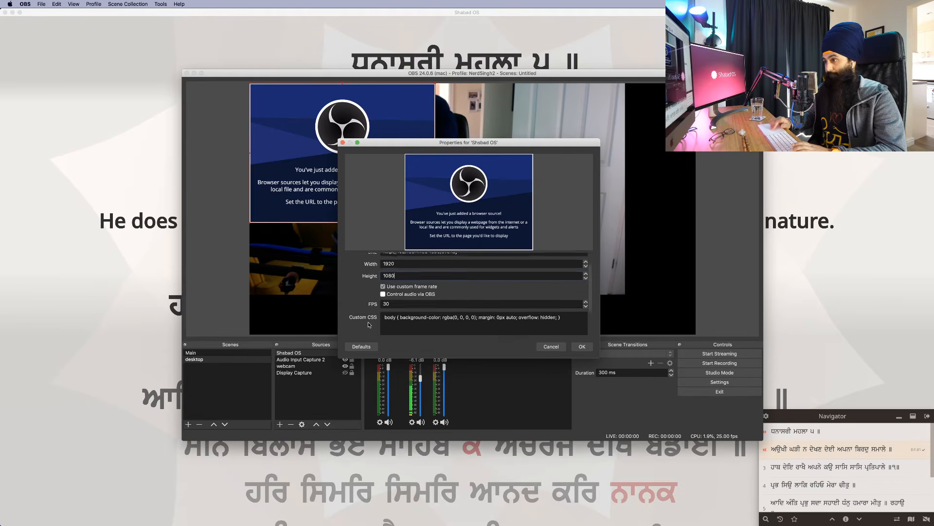
key("super+a")
key("BackSpace")
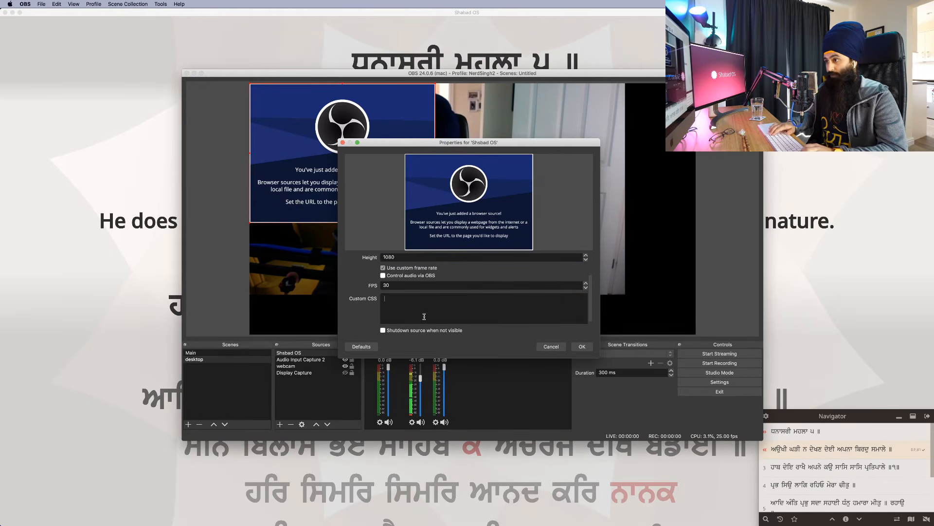
left_click(581, 346)
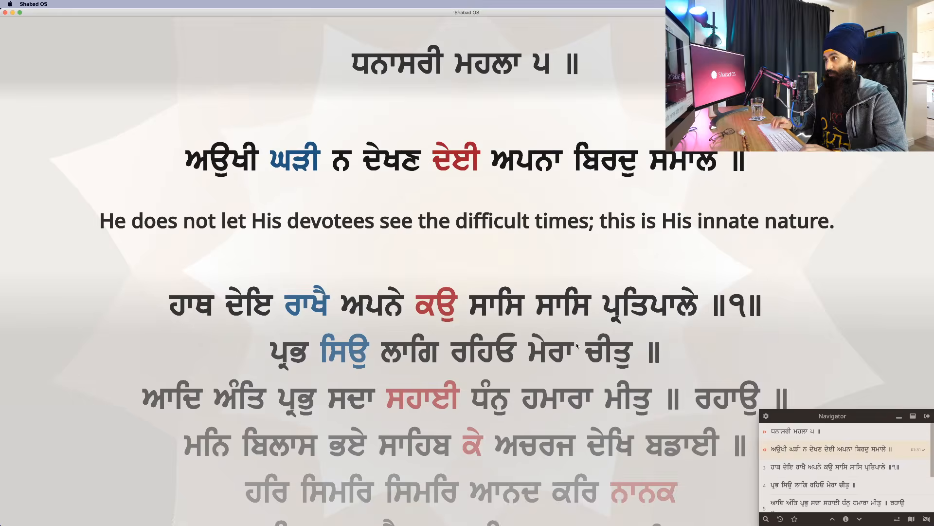
Bring the webcam OBS instance forward, select the new browser source, and shift the window sideways to free space beside it.
key("super+h")
key("ctrl+Up")
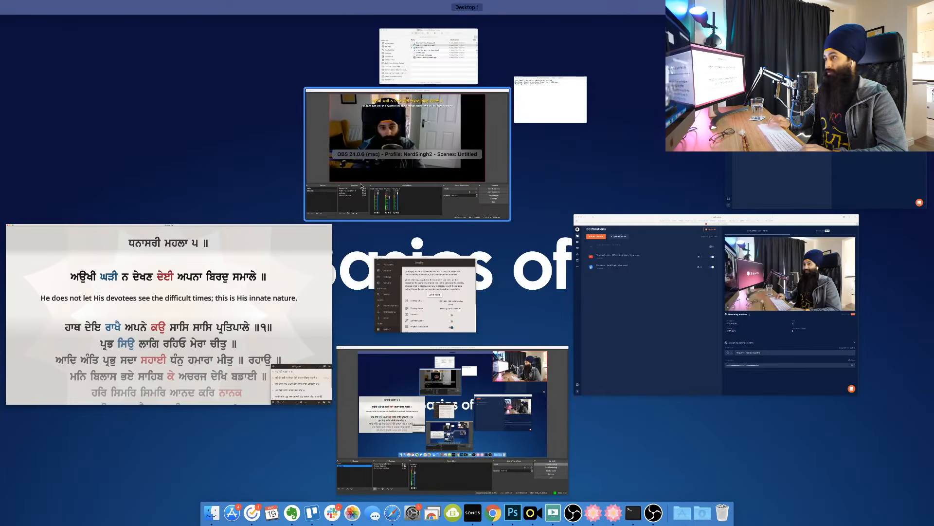
left_click(344, 177)
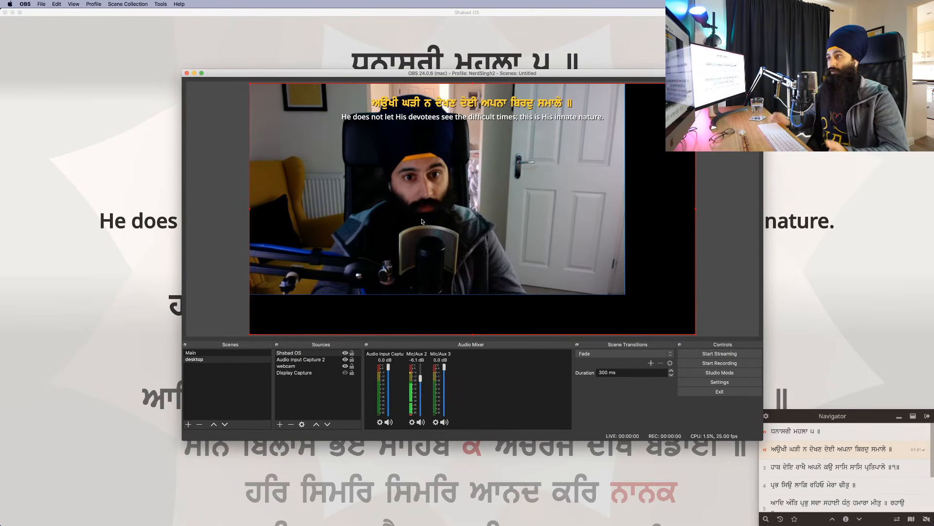
left_click(314, 352)
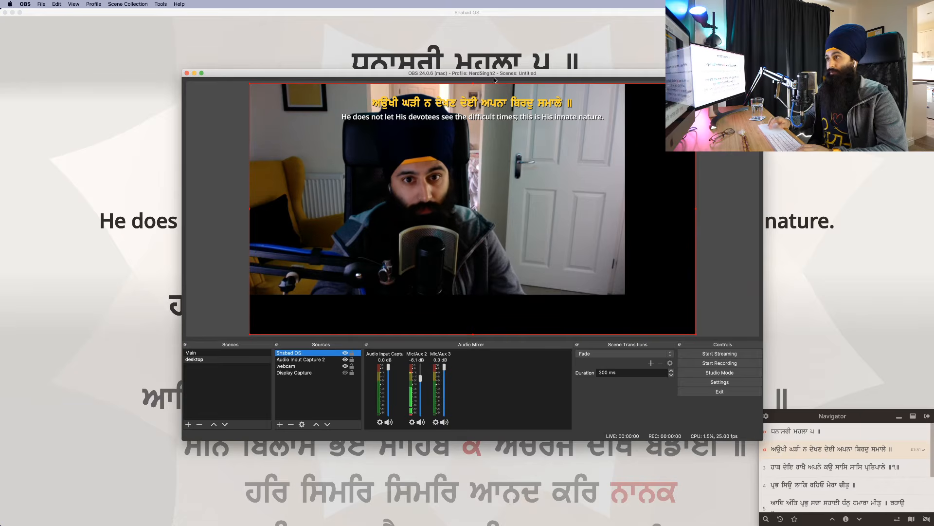
left_click_drag(508, 77, 425, 73)
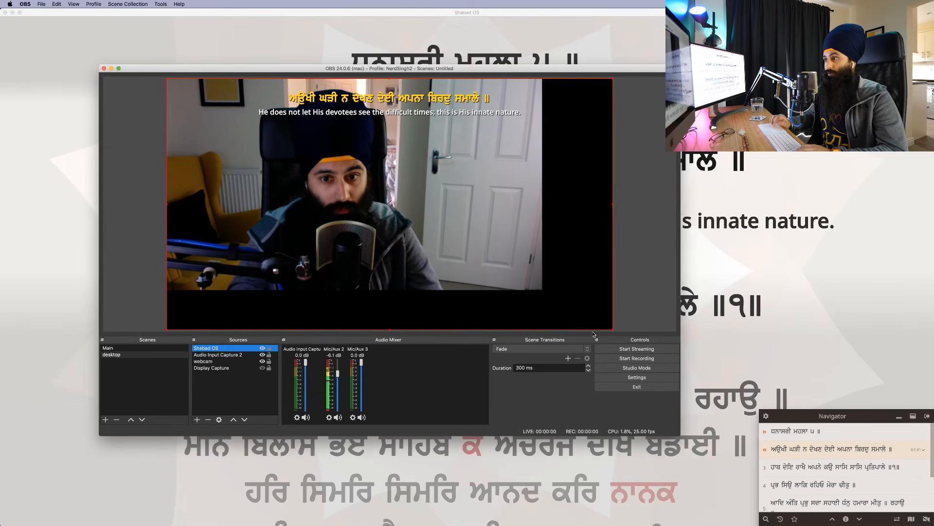
Minimize the Shabad OS presenter window and place its settings window, showing the overlay options, beside the webcam OBS preview.
left_click(767, 416)
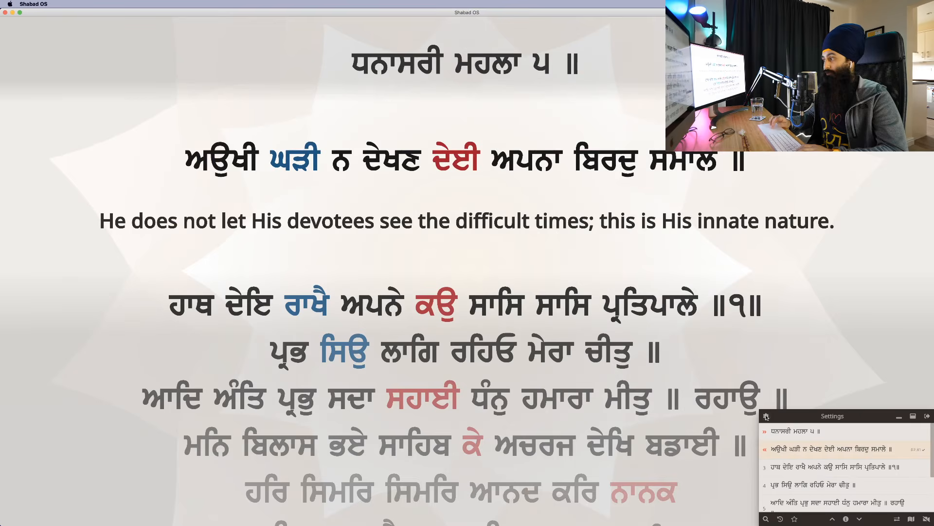
left_click(766, 416)
left_click(4, 12)
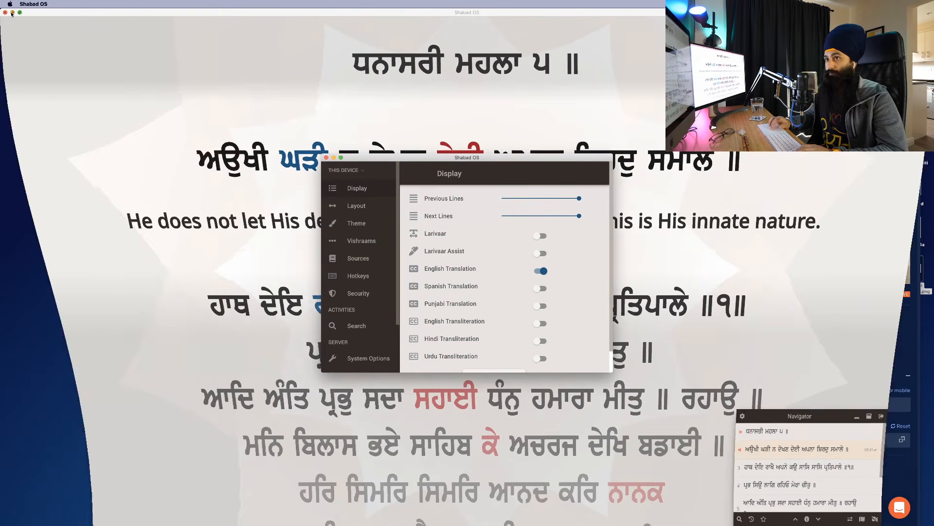
left_click_drag(408, 161, 705, 127)
scroll(677, 234, "down", 3)
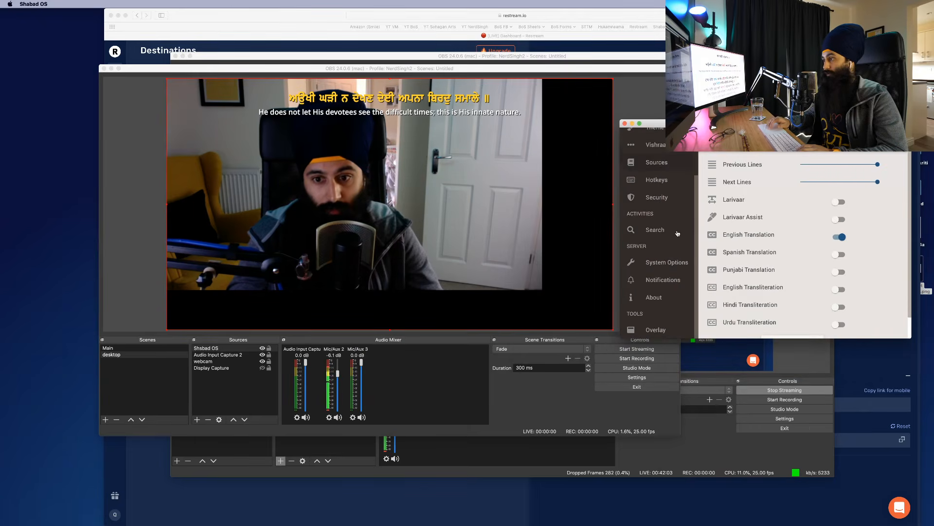
left_click(655, 330)
scroll(753, 206, "down", 2)
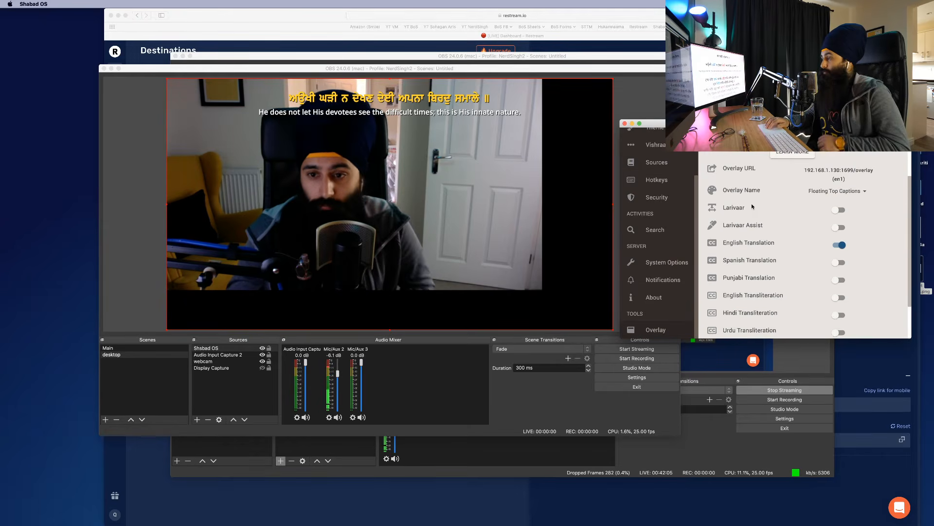
Try the Avani Conference, Avani Presentation, Avani Top Banner and Cinematic Presentation overlay styles in turn.
left_click(822, 190)
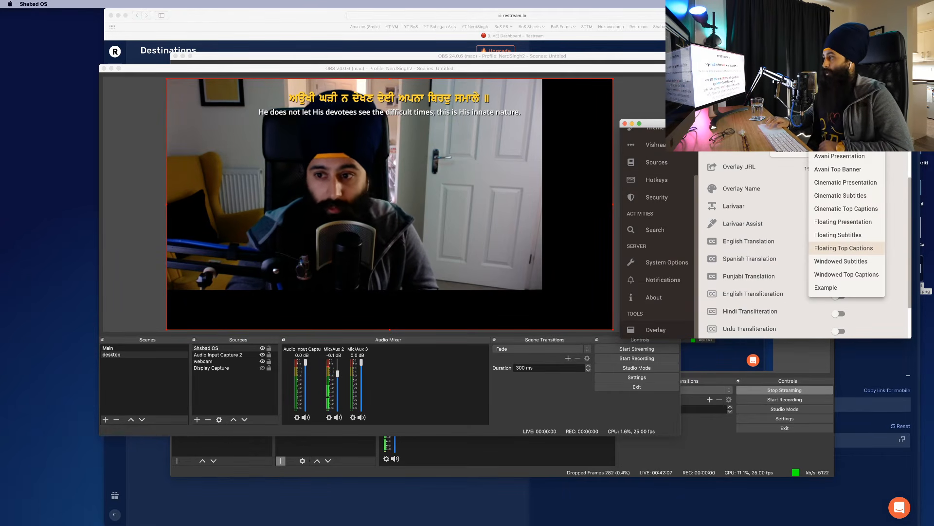
left_click(830, 146)
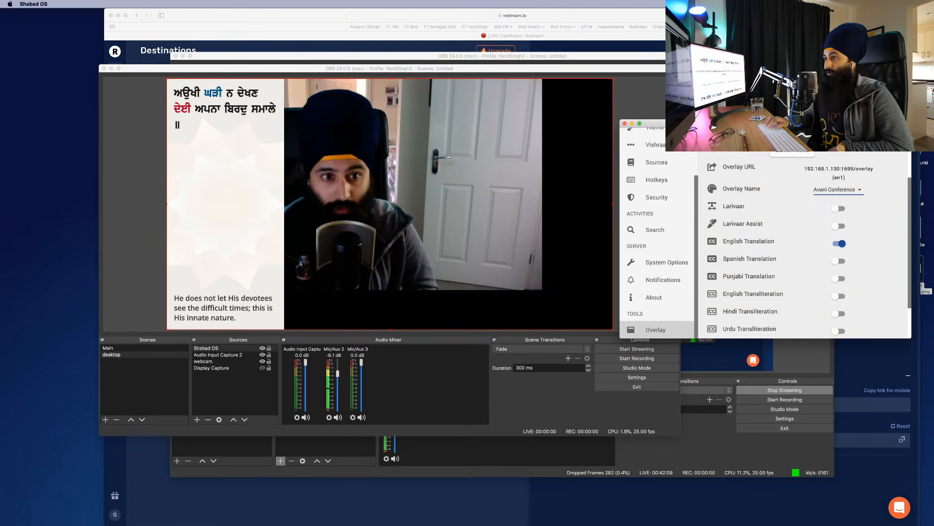
left_click(833, 189)
left_click(830, 195)
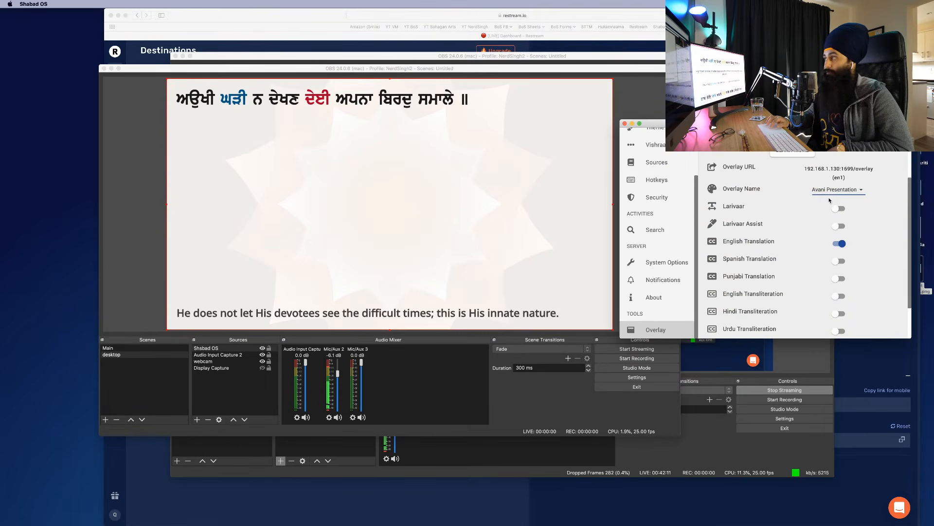
left_click(830, 194)
left_click(835, 199)
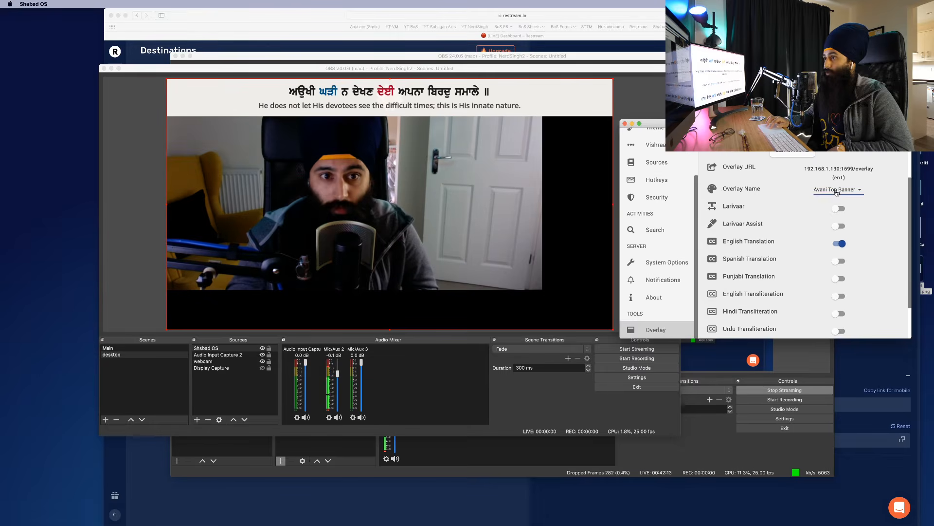
left_click(836, 192)
left_click(836, 203)
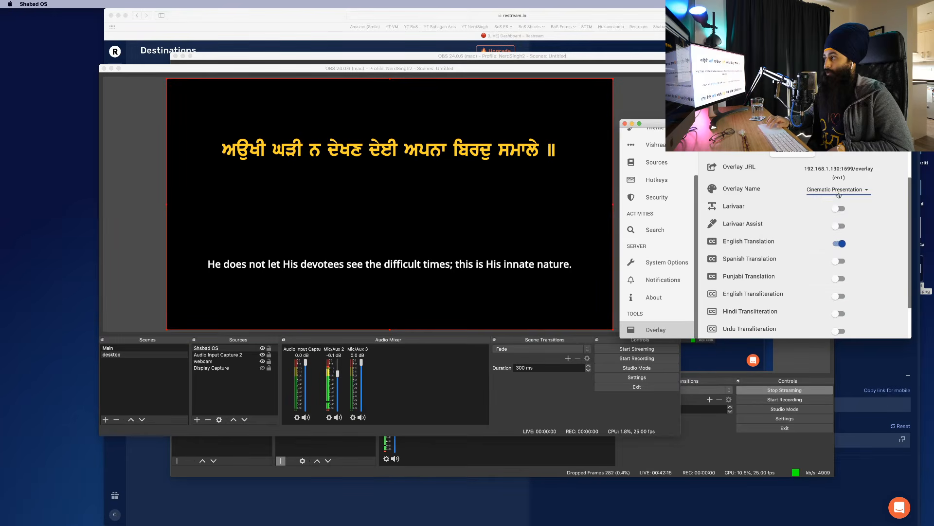
Set the overlay style to Cinematic Top Captions.
left_click(838, 194)
left_click(837, 200)
left_click(836, 194)
left_click(837, 210)
Turn on Larivaar and Larivaar Assist for the overlay.
left_click(837, 209)
left_click(838, 211)
left_click(840, 226)
left_click(840, 210)
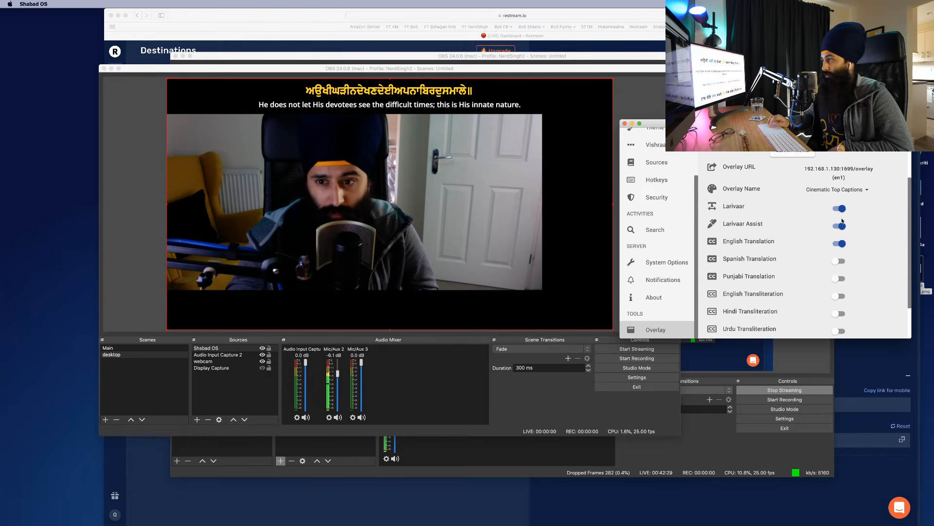
Try the Spanish and Punjabi translations on the overlay in turn, and enable English Transliteration instead.
left_click(839, 259)
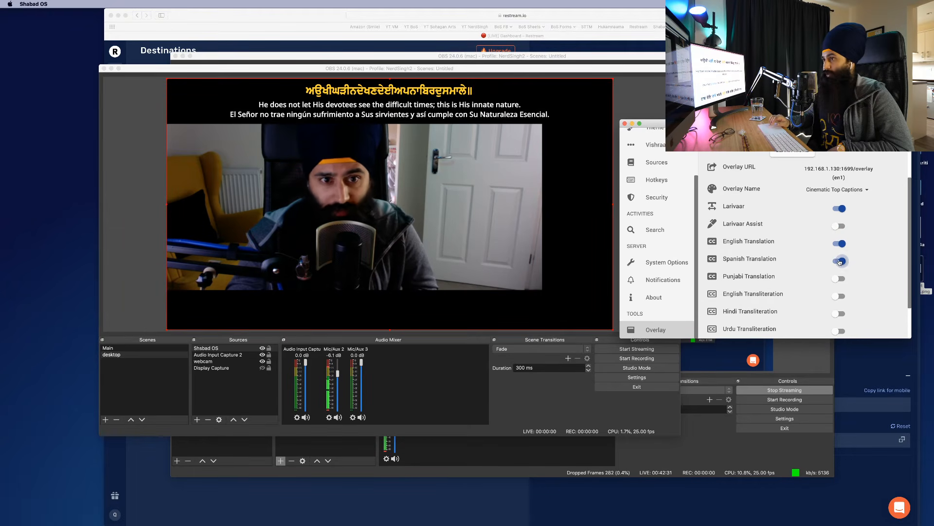
left_click(840, 278)
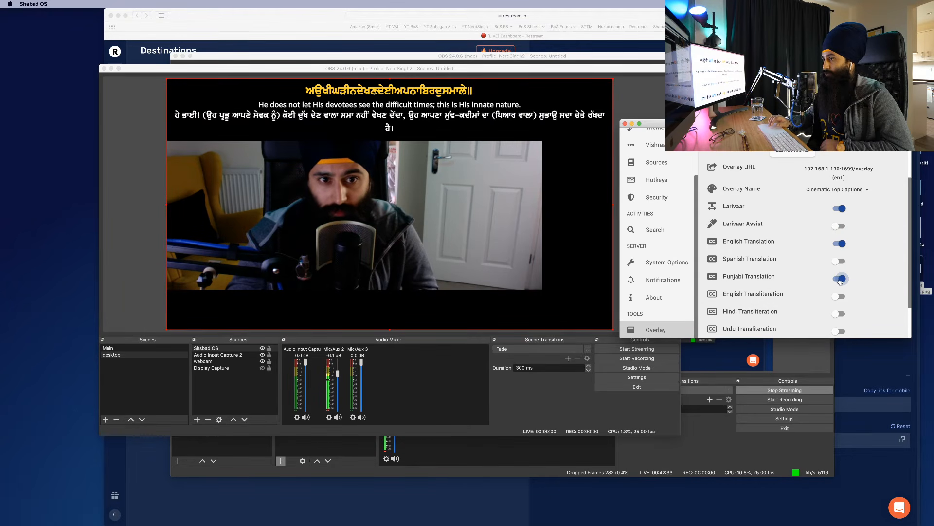
left_click(840, 278)
left_click(840, 295)
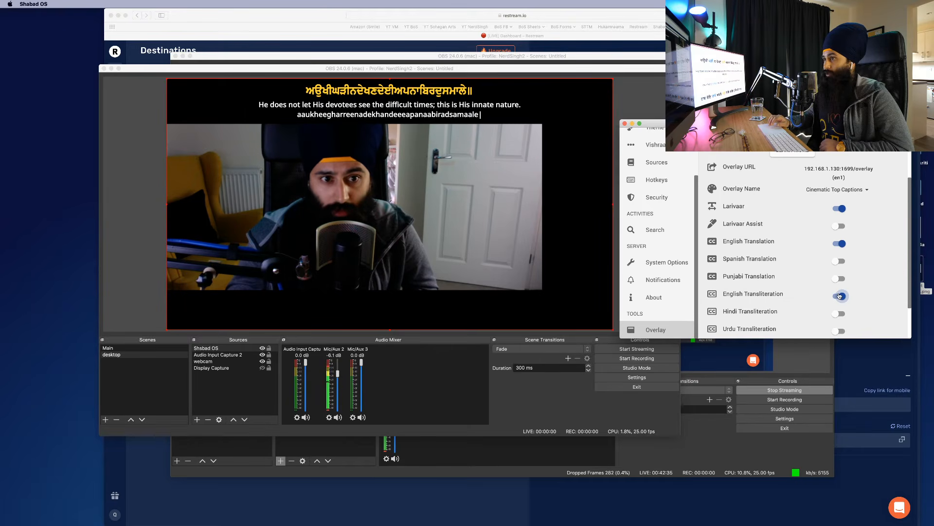
Turn off Larivaar for the overlay and try Hindi Transliteration, switching it off again.
left_click(841, 209)
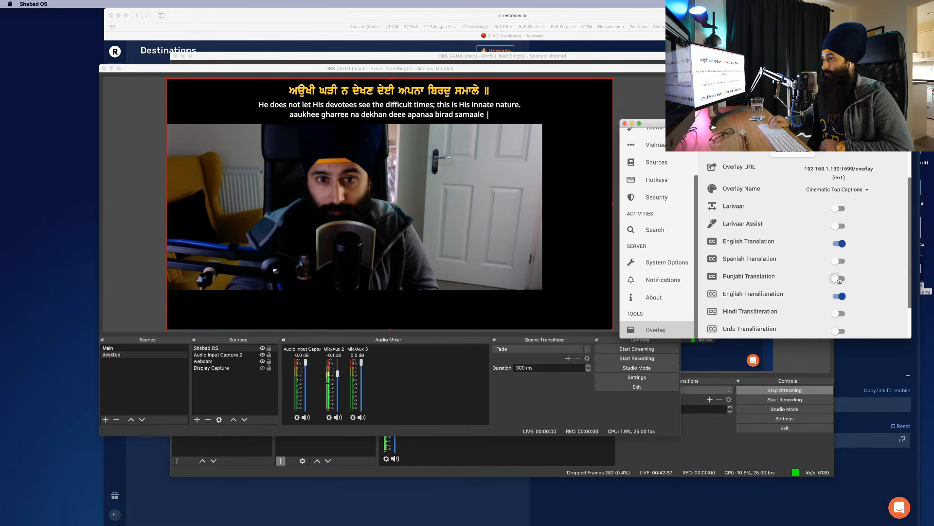
scroll(839, 280, "down", 2)
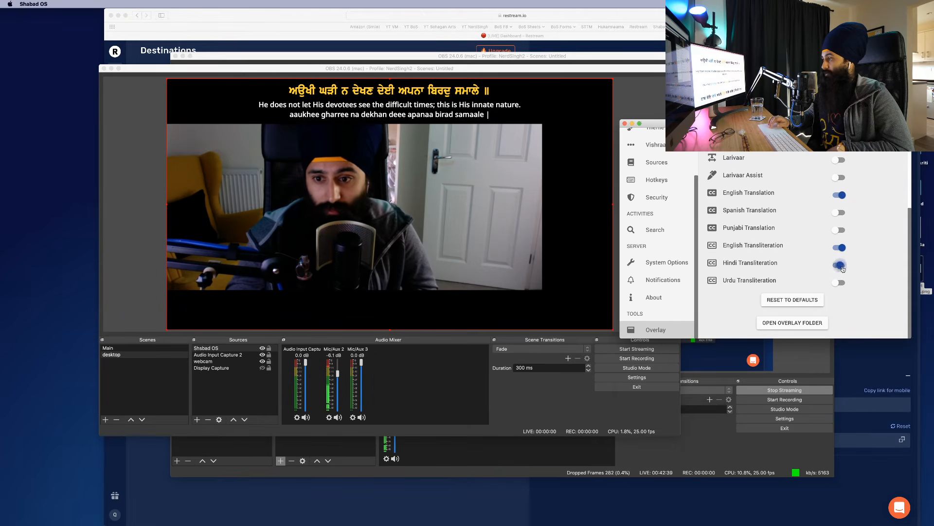
left_click(842, 269)
Set the overlay style to Windowed Subtitles.
scroll(845, 257, "up", 3)
scroll(847, 250, "down", 1)
left_click(837, 156)
left_click(837, 262)
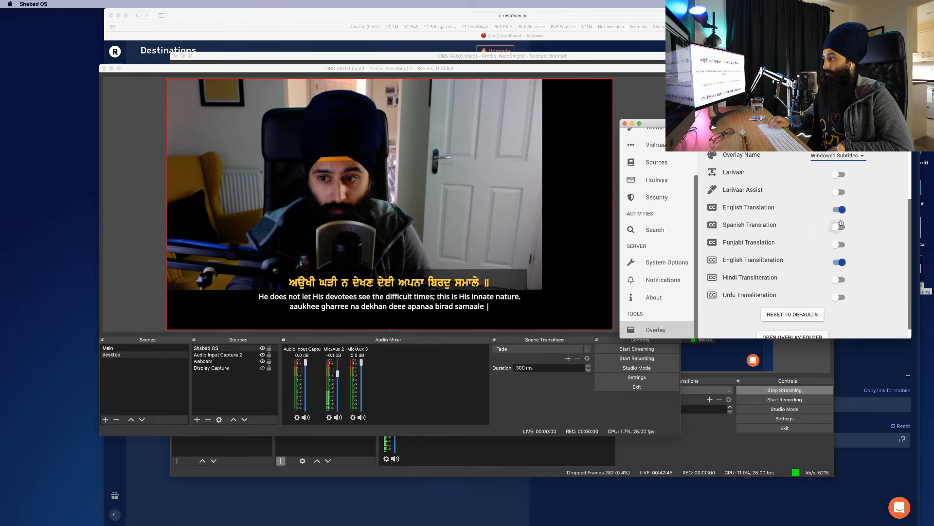
Open the Shabad OS overlay folder and open its Example.css theme file.
scroll(808, 311, "down", 1)
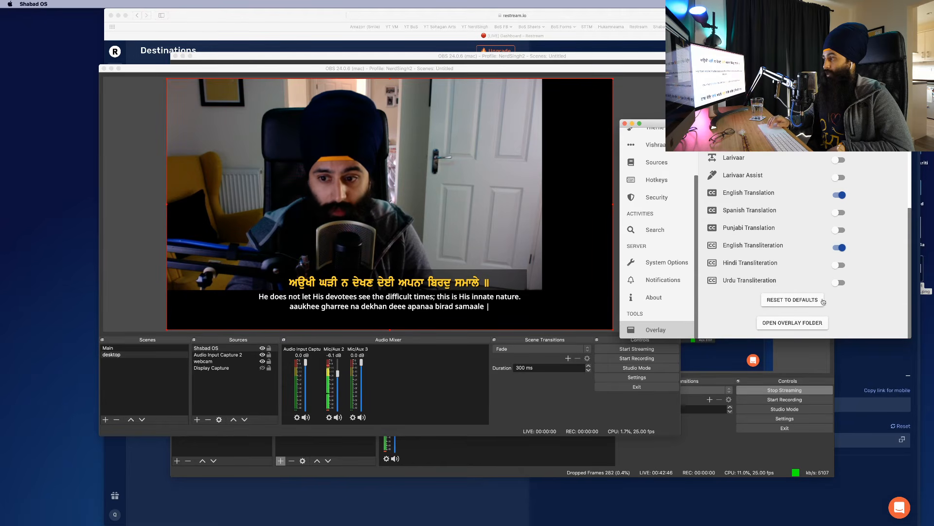
left_click(798, 323)
left_click(461, 145)
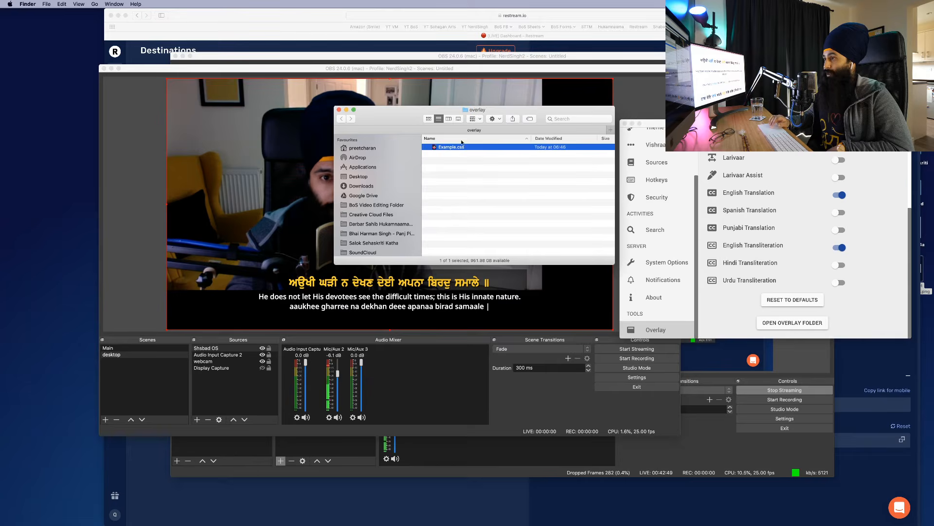
left_click_drag(462, 110, 623, 128)
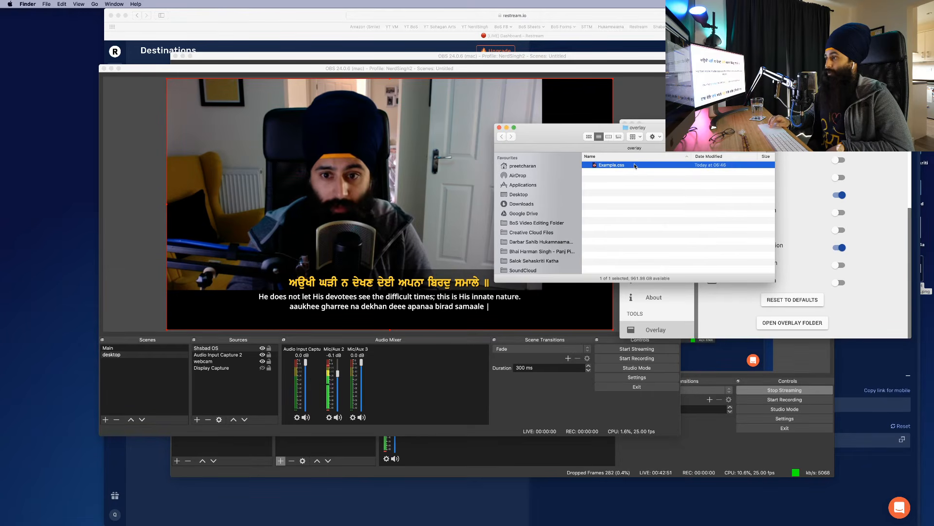
double_click(635, 166)
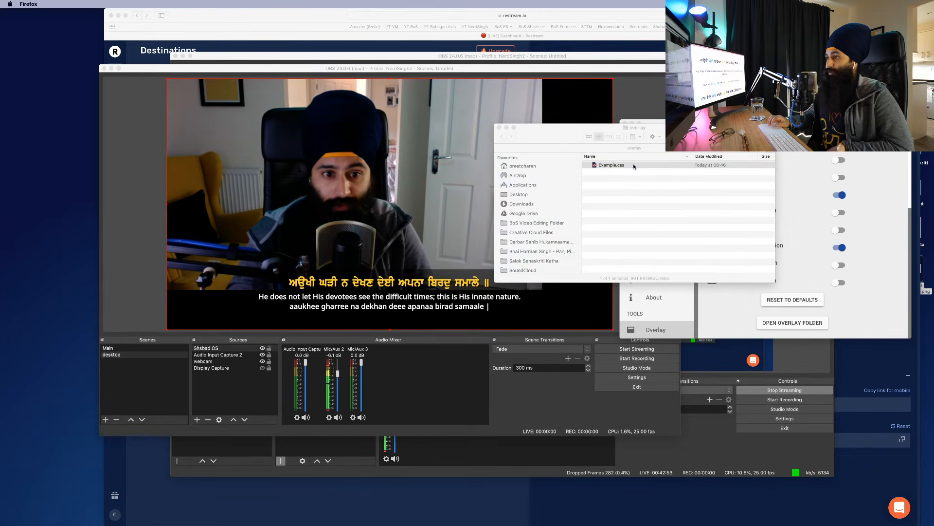
left_click(600, 170)
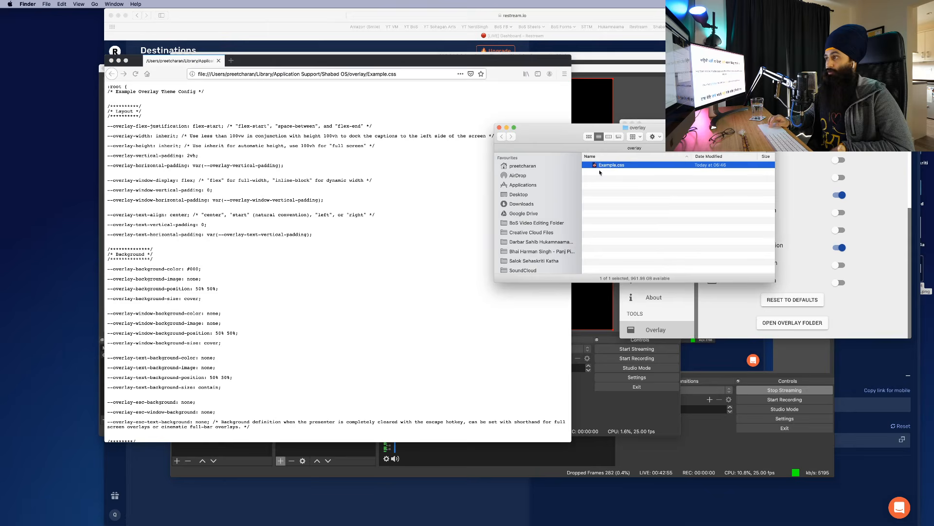
Look through the layout, background, font and vishraam settings in Example.css, and close the file and the overlay folder.
left_click(327, 292)
scroll(328, 293, "down", 5)
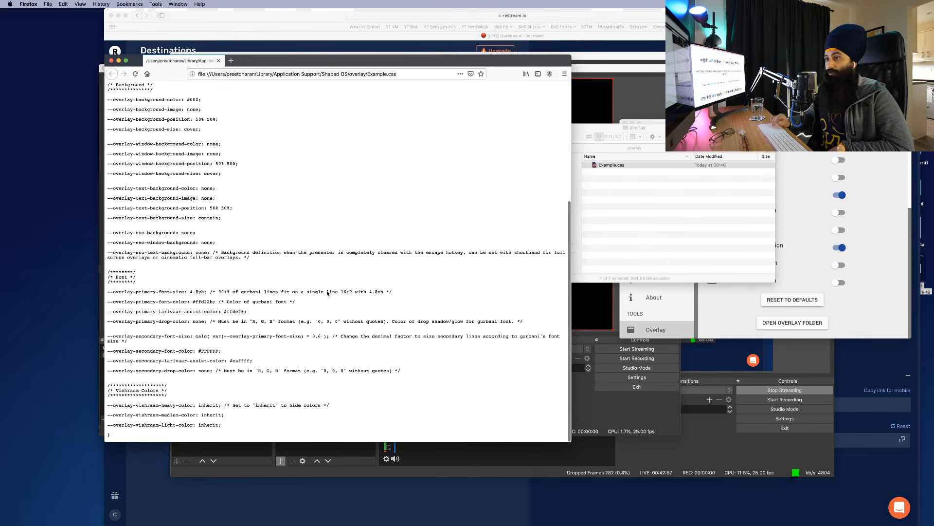
scroll(250, 215, "up", 5)
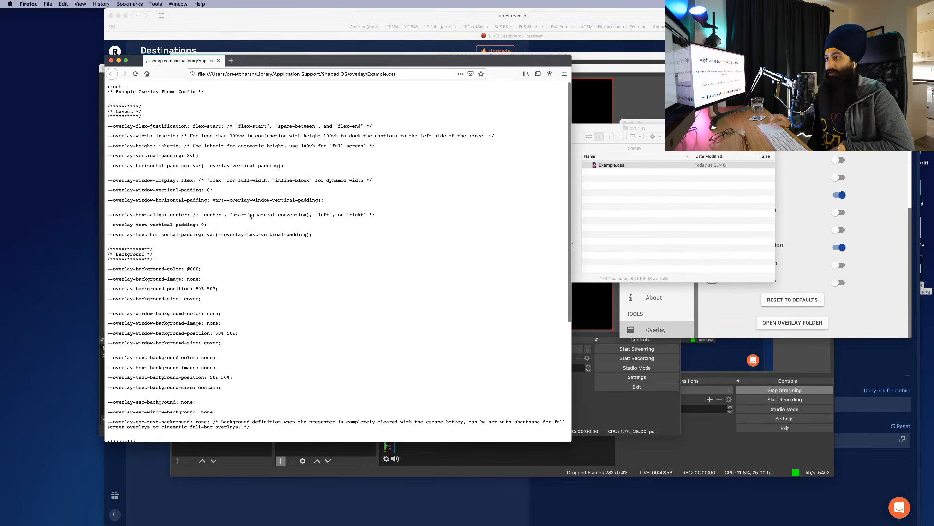
left_click(111, 60)
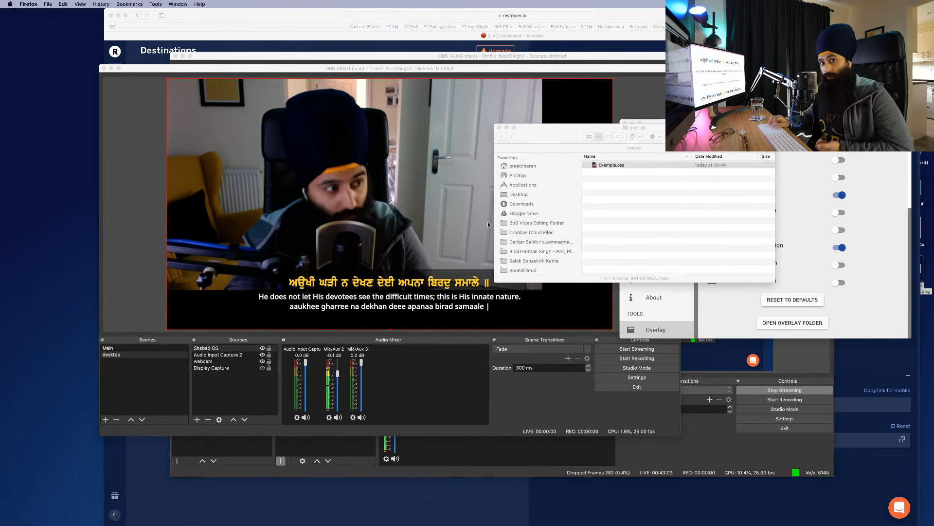
left_click(499, 127)
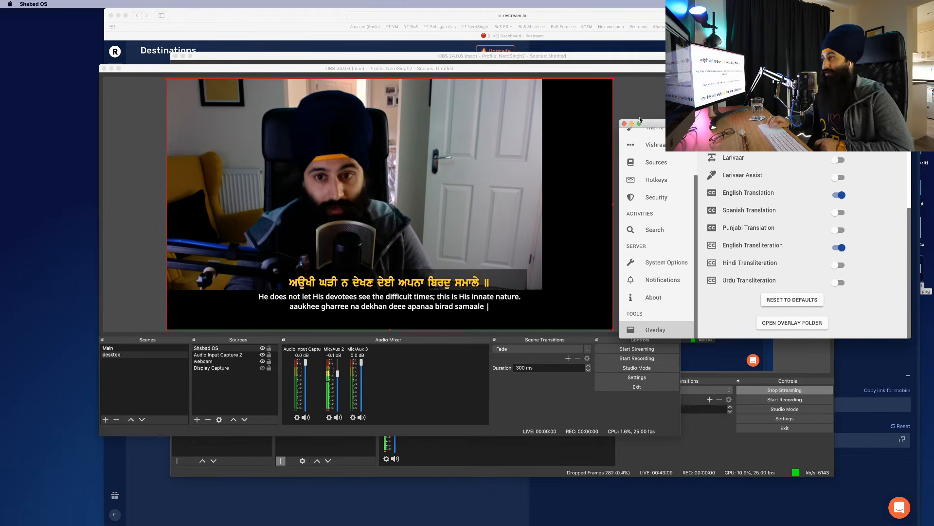
Close both open Shabad OS settings windows to uncover the OBS preview.
left_click_drag(623, 118, 621, 59)
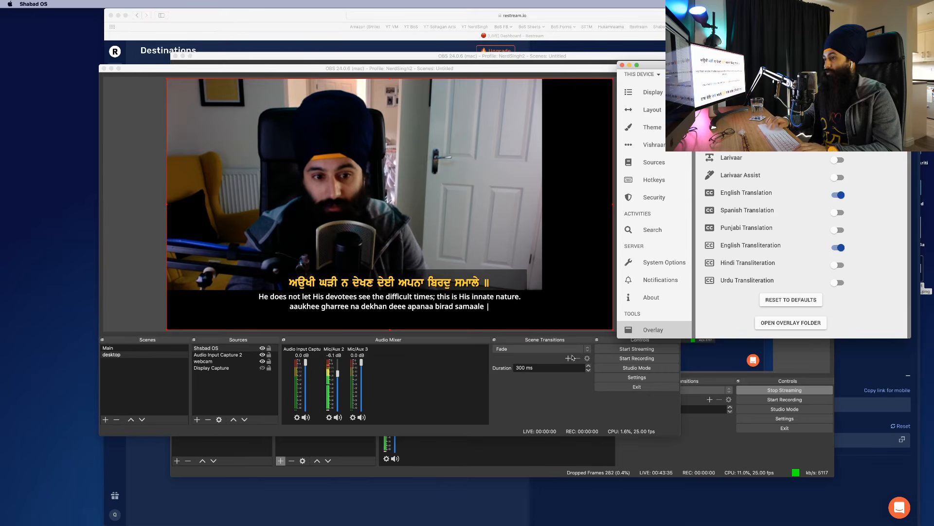
key("ctrl+Up")
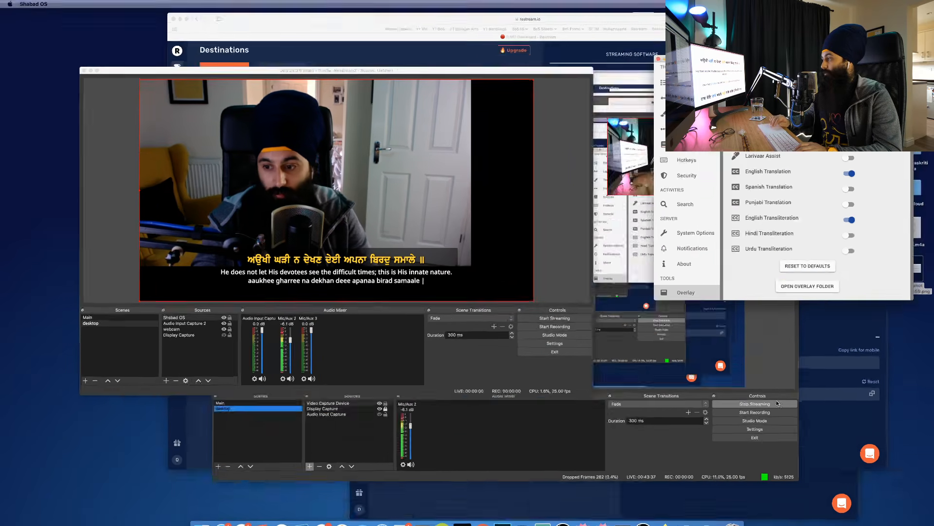
key("ctrl+Up")
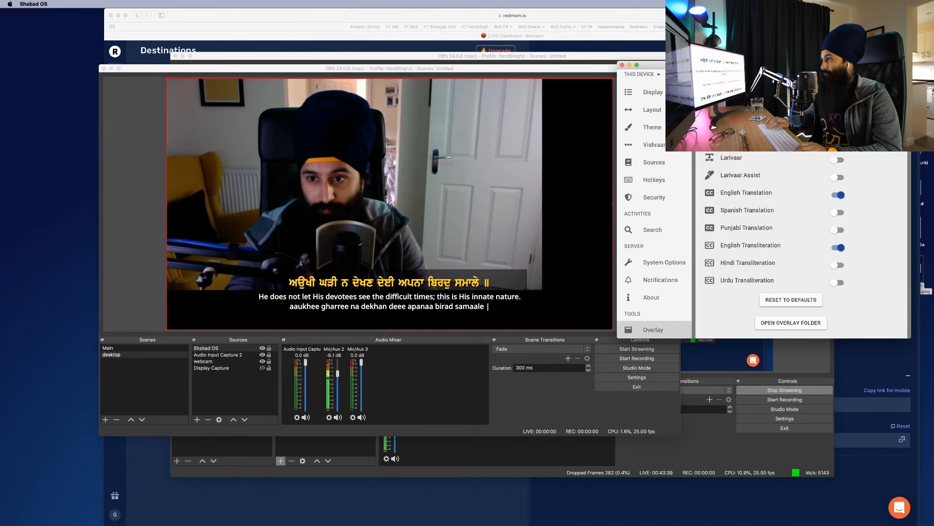
left_click(622, 65)
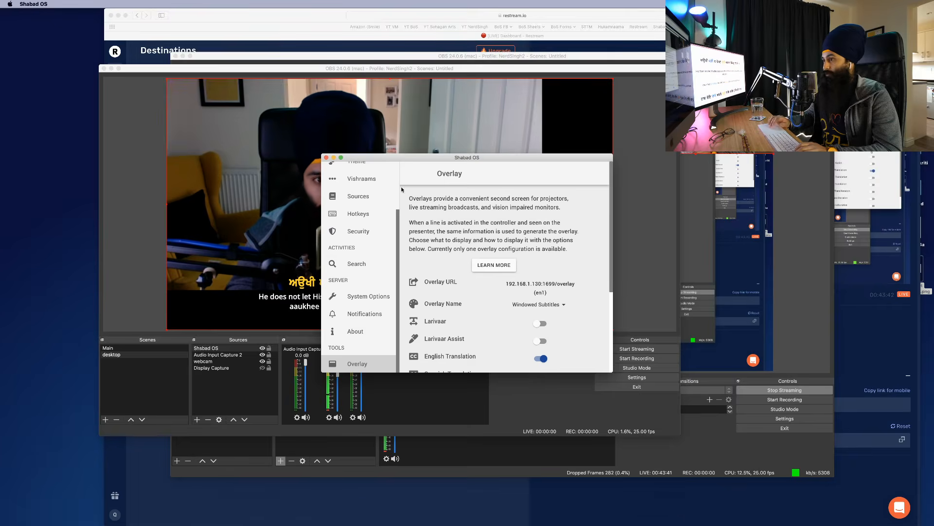
left_click(325, 157)
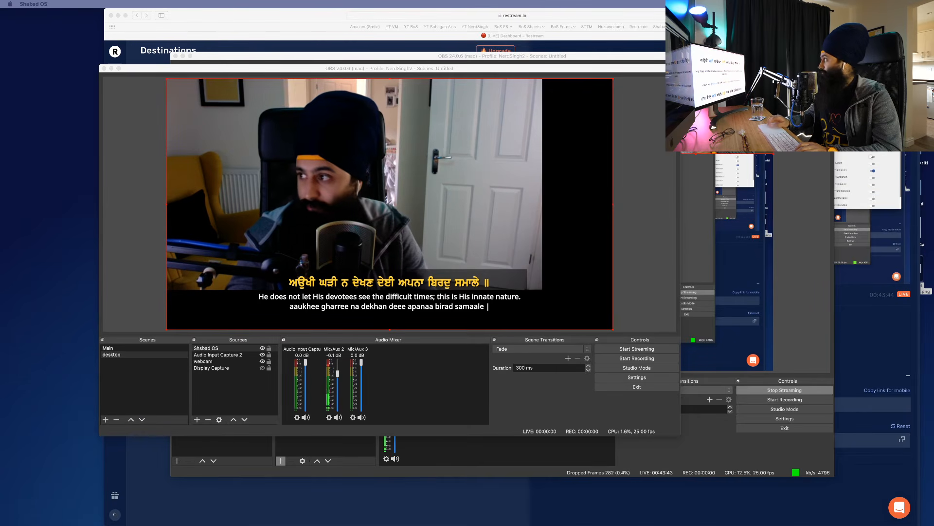
Place the Shabad OS presenter window beside the OBS preview and step through the shabad in the Navigator to its last line.
left_click_drag(933, 9, 606, 90)
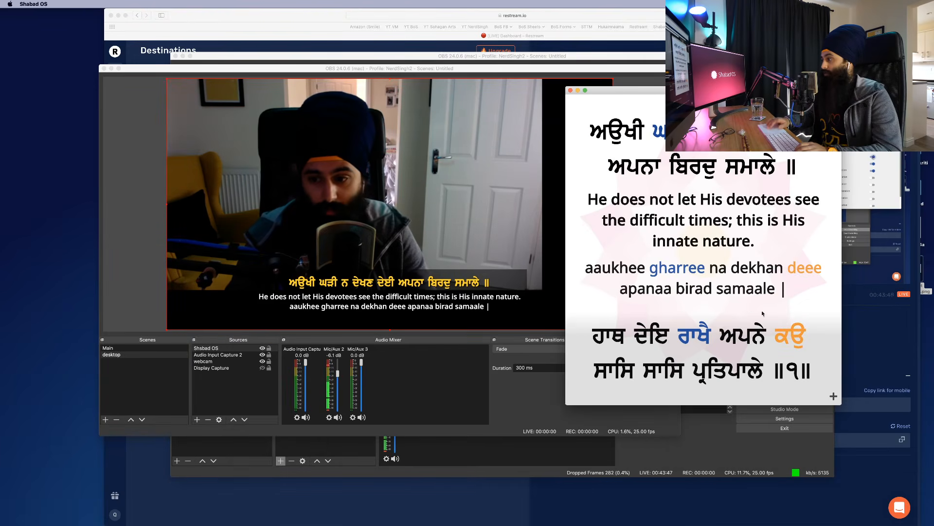
left_click(834, 397)
left_click(748, 326)
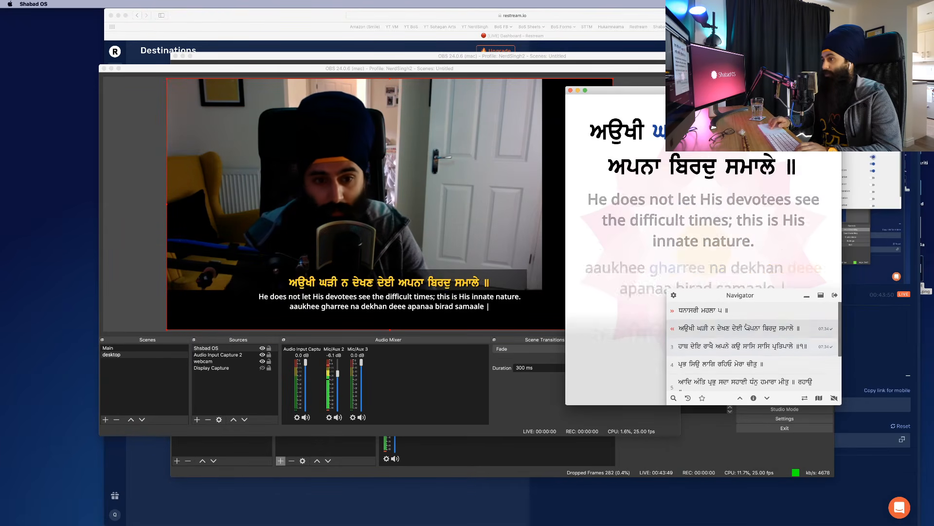
key("Down")
key("Down")
key("Down")
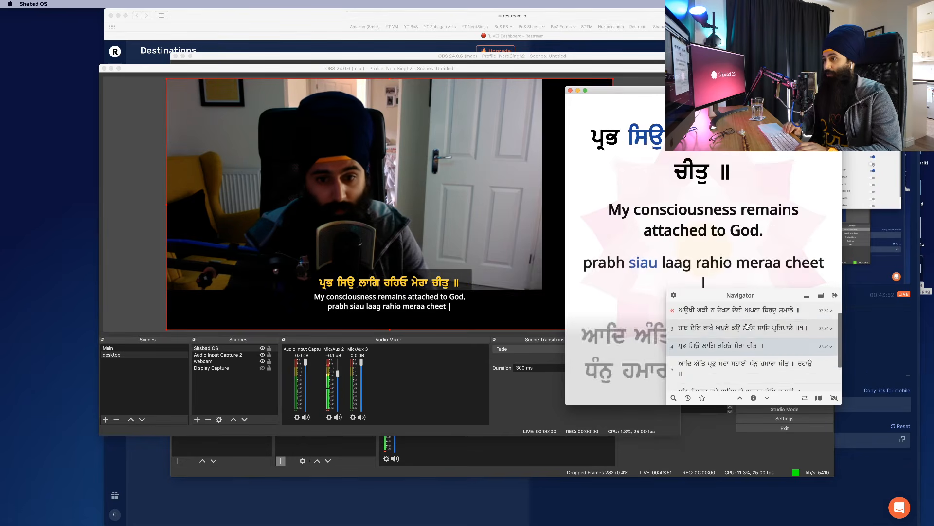
key("Down")
key("Down")
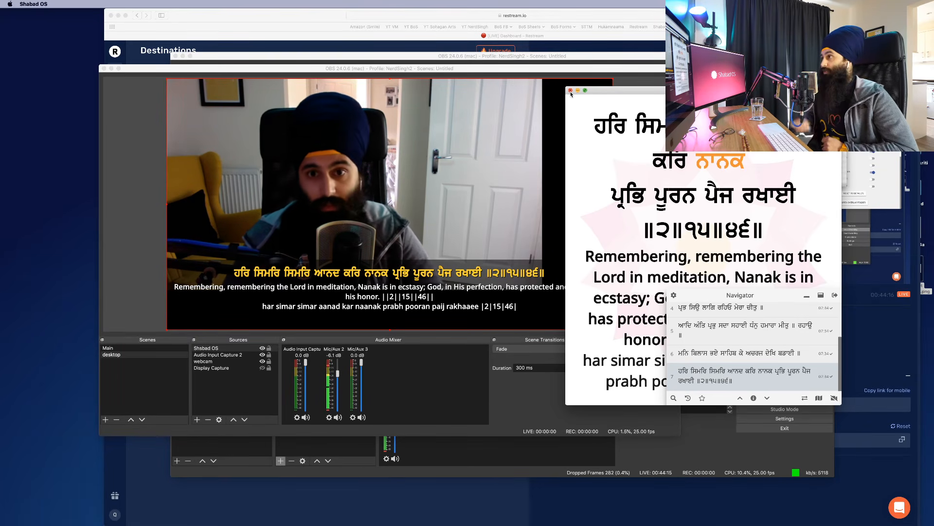
Move the presenter and OBS windows apart, and copy the overlay URL from the Shabad OS overlay settings.
left_click_drag(603, 97, 692, 108)
left_click_drag(603, 68, 495, 68)
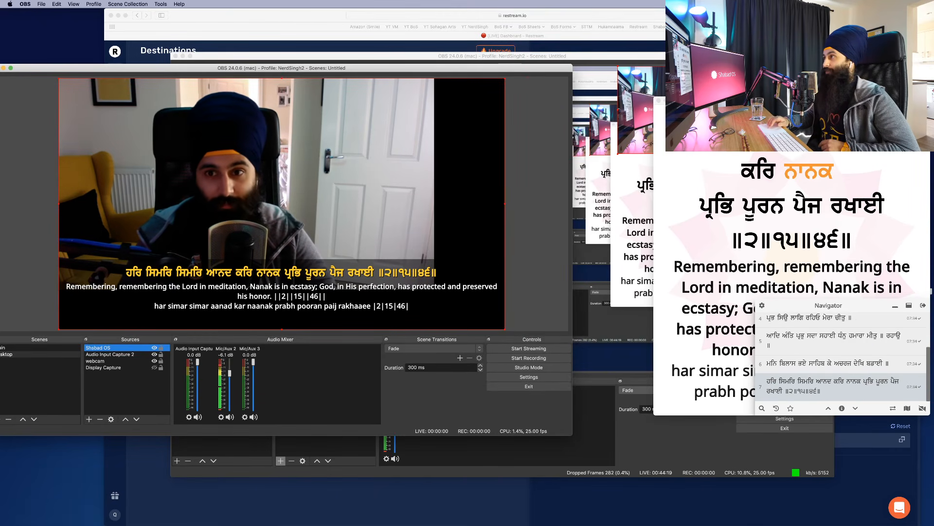
left_click(763, 306)
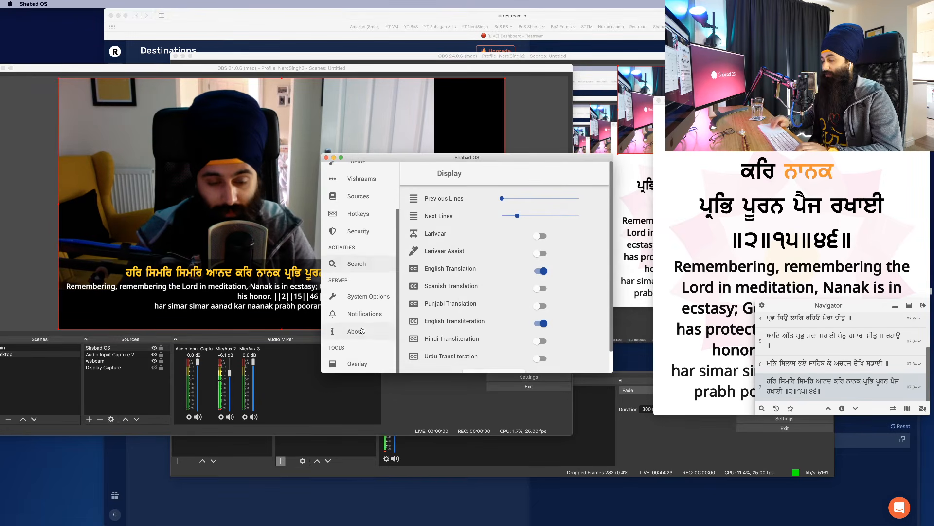
left_click(357, 364)
left_click(535, 287)
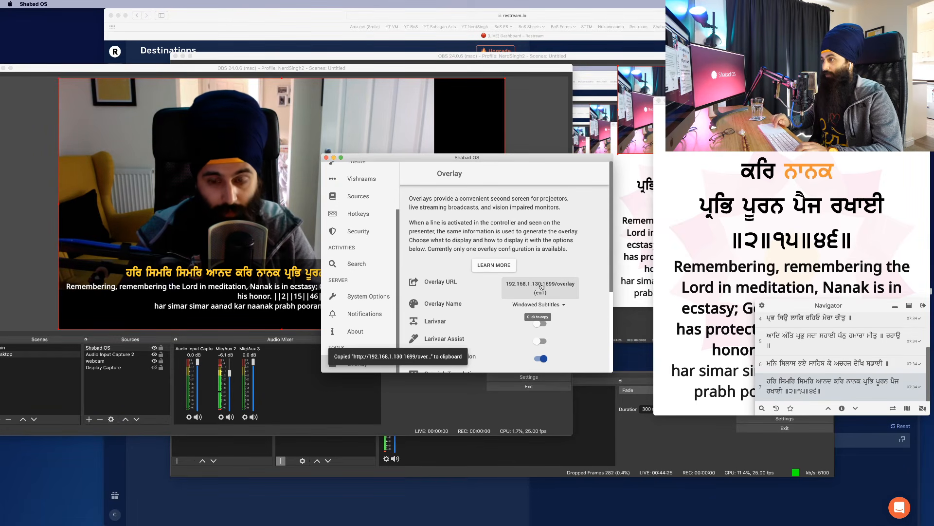
key("super+Tab")
key("super+t")
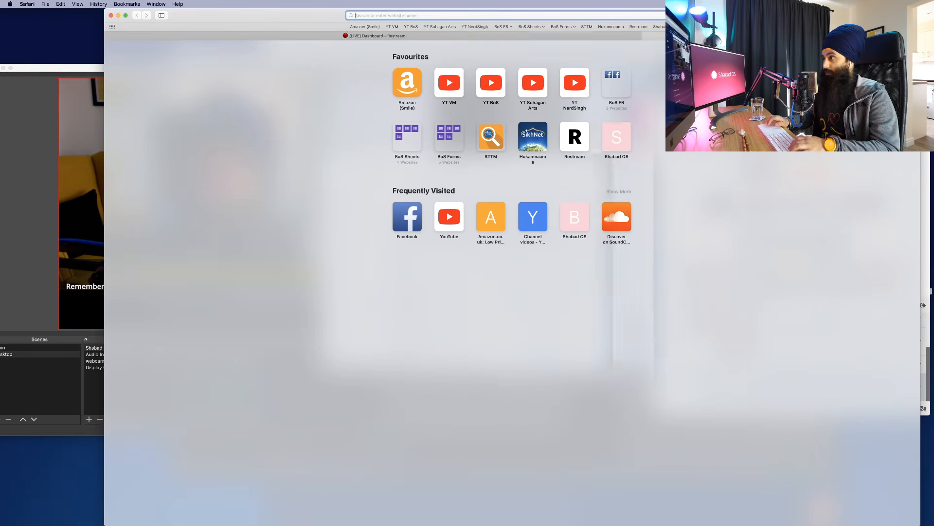
key("super+v")
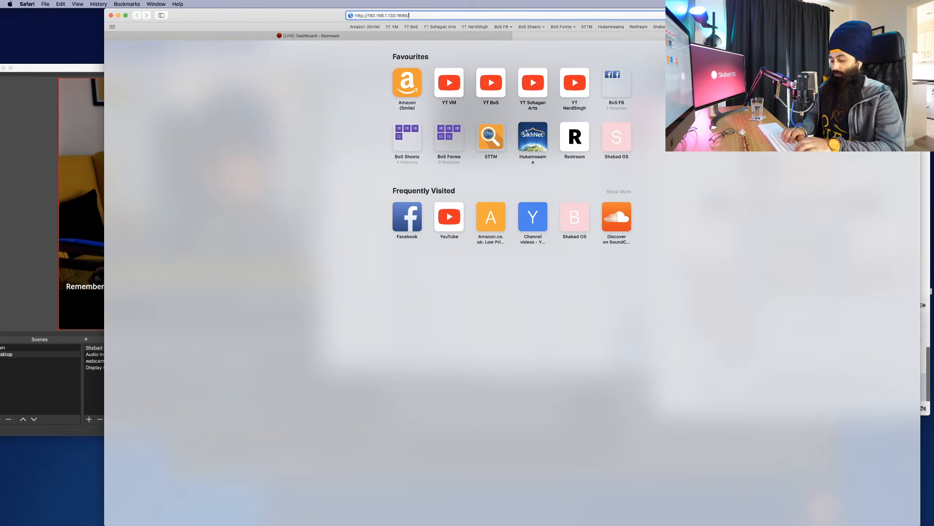
key("Return")
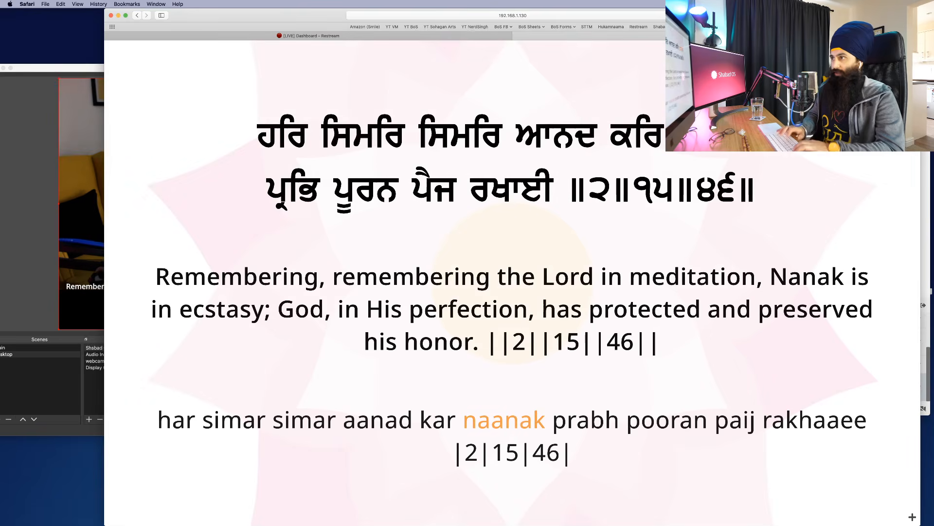
Narrow the browser window to uncover the OBS preview, and use the Navigator in the page to show line 4 and line 5.
left_click_drag(105, 208, 437, 208)
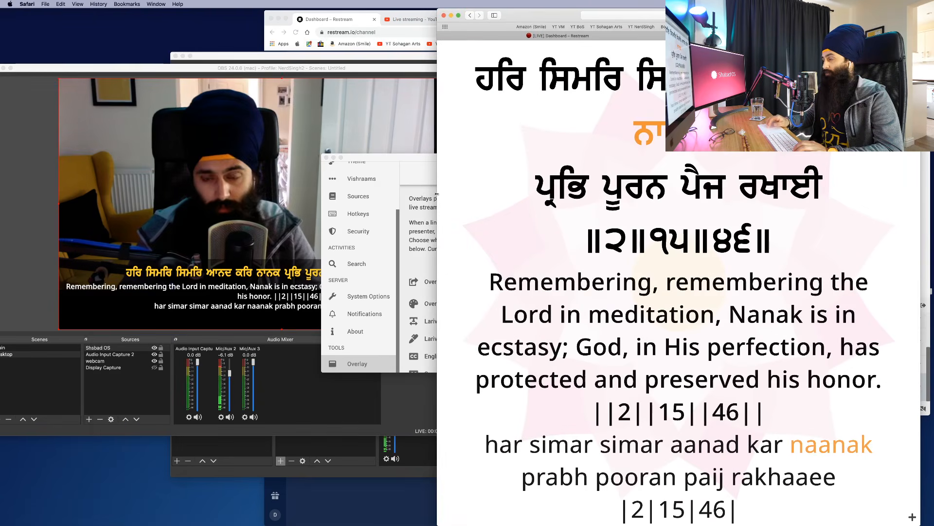
left_click(913, 517)
left_click(806, 444)
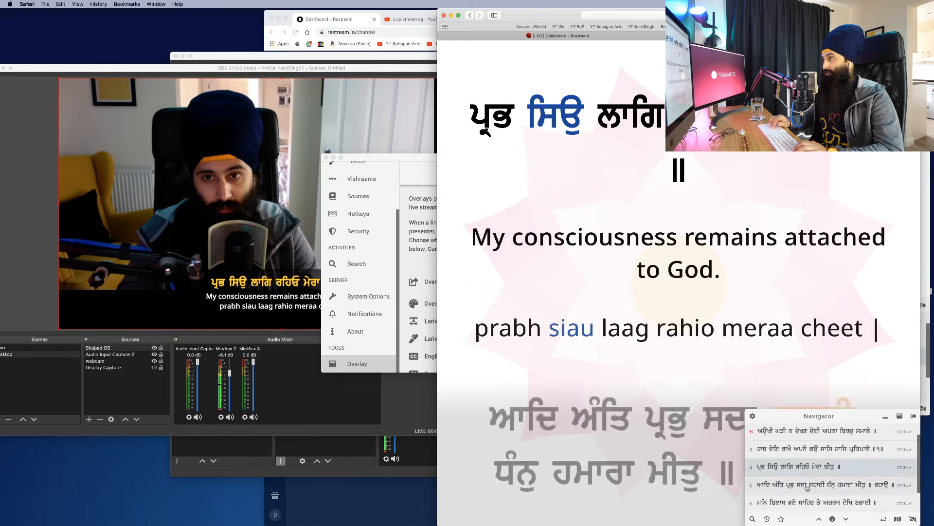
key("Down")
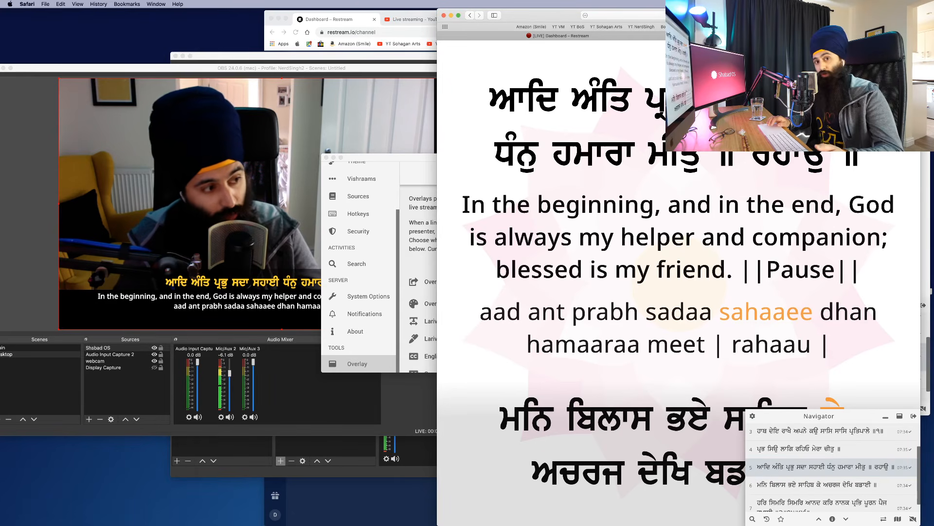
Inspect the full address of the Shabad OS controller page in the browser.
left_click(658, 15)
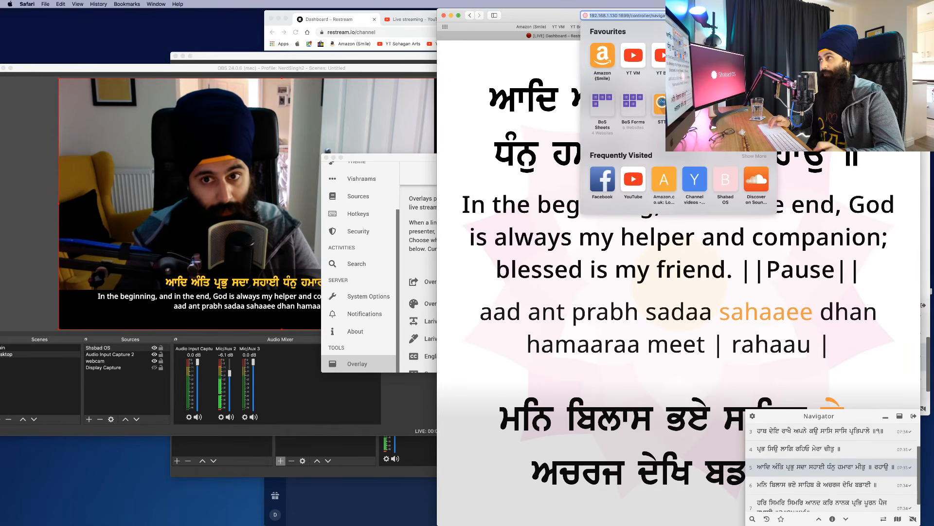
left_click(647, 16)
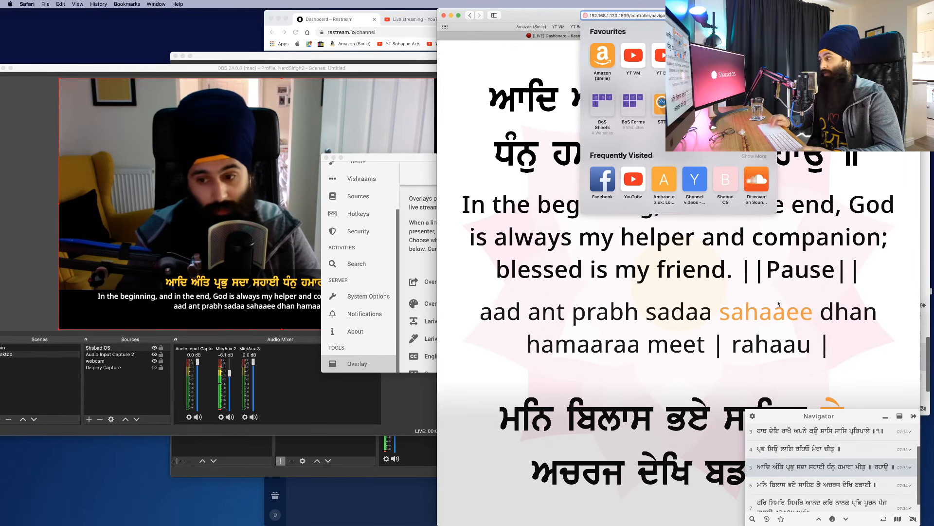
left_click(814, 444)
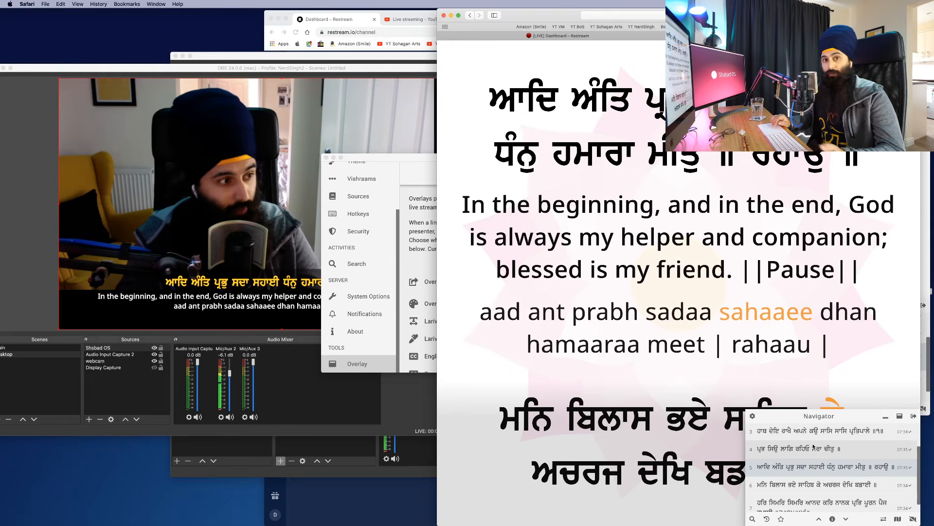
Return to the Restream dashboard tab and switch to Photos for the saved broadcasting questions.
left_click(684, 36)
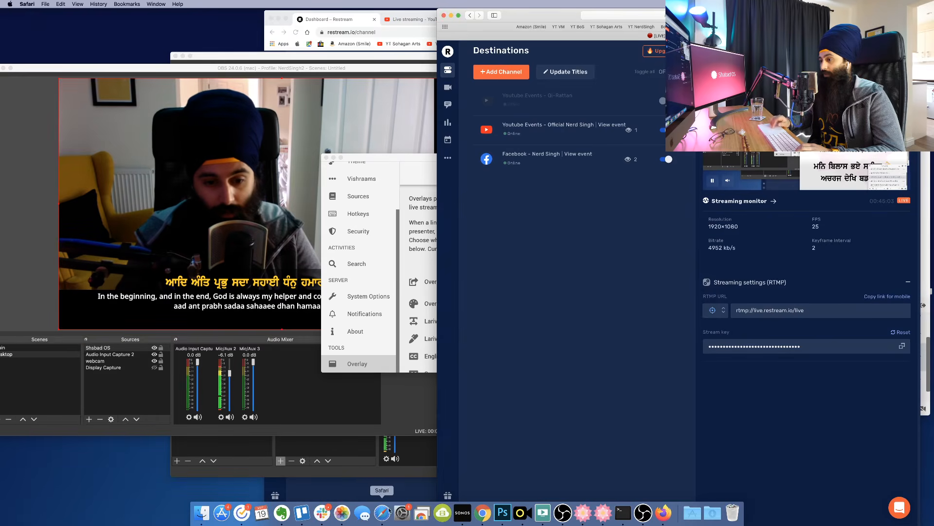
left_click(340, 512)
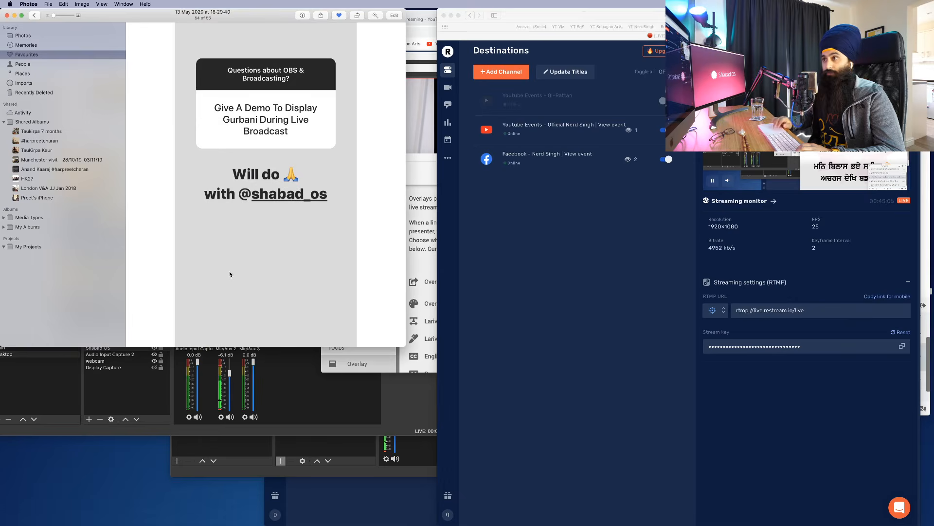
Show the next saved question in Photos, about adding b roll during a broadcast, and switch to the OBS window with the webcam preview.
key("Right")
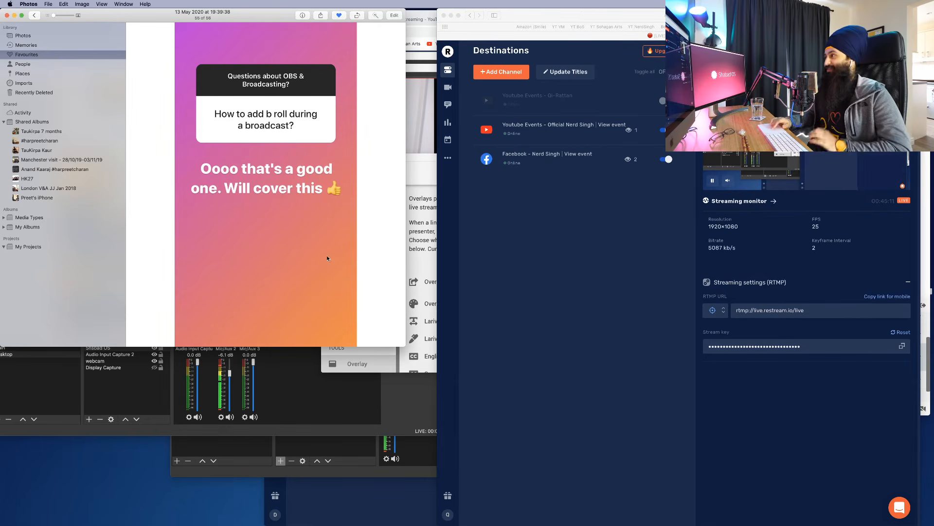
left_click(414, 399)
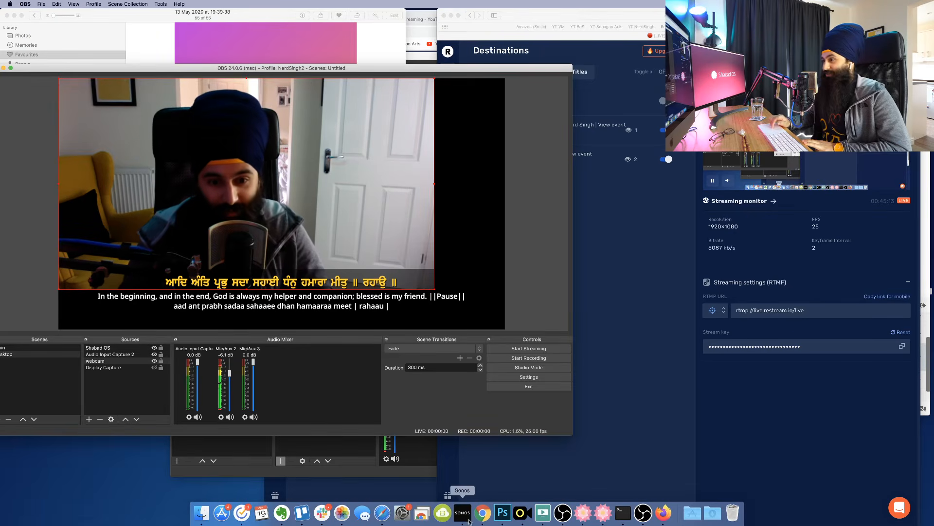
Look through the open Chrome and Safari windows, checking the YouTube Studio live streaming tab and both Restream dashboards.
left_click(482, 517)
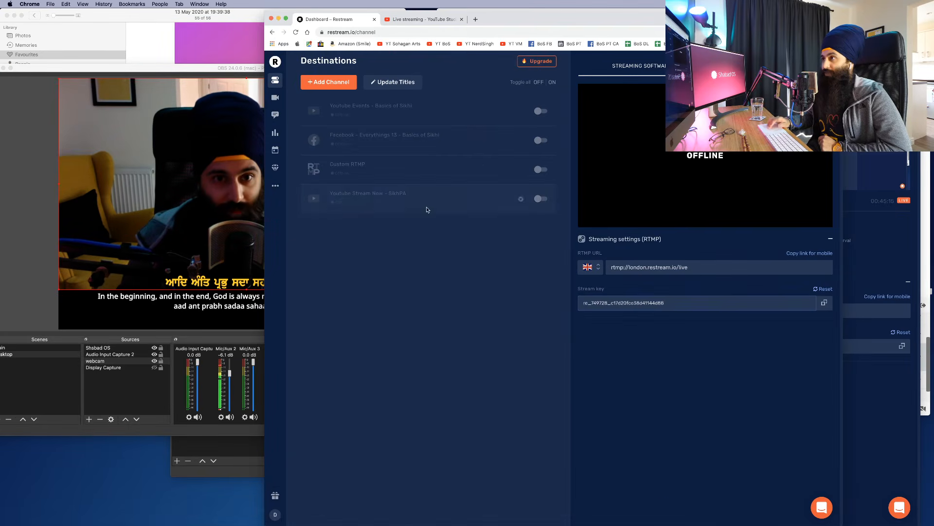
left_click(428, 19)
key("ctrl+Up")
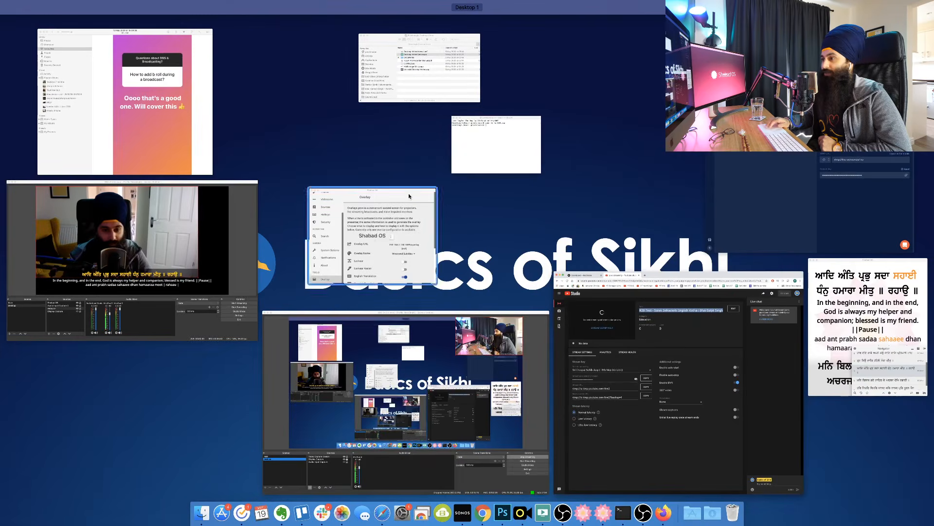
left_click(744, 200)
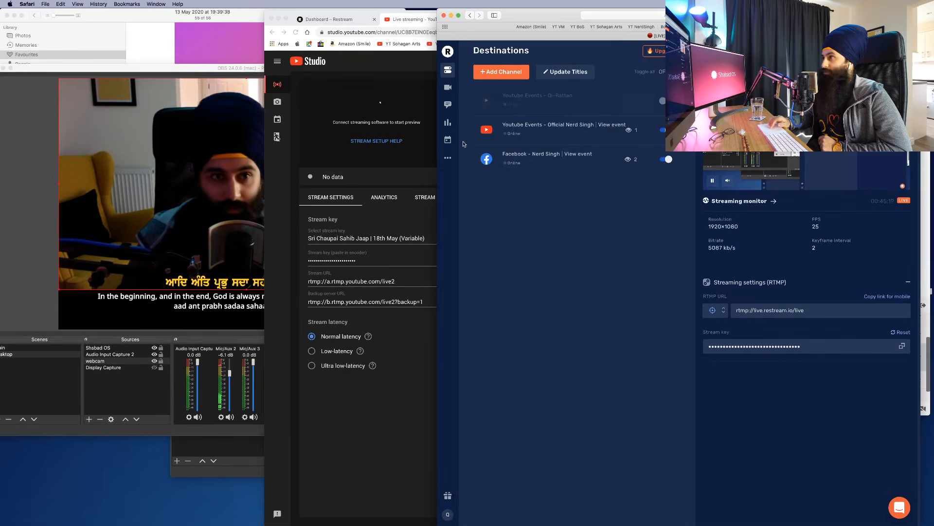
mouse_move(461, 524)
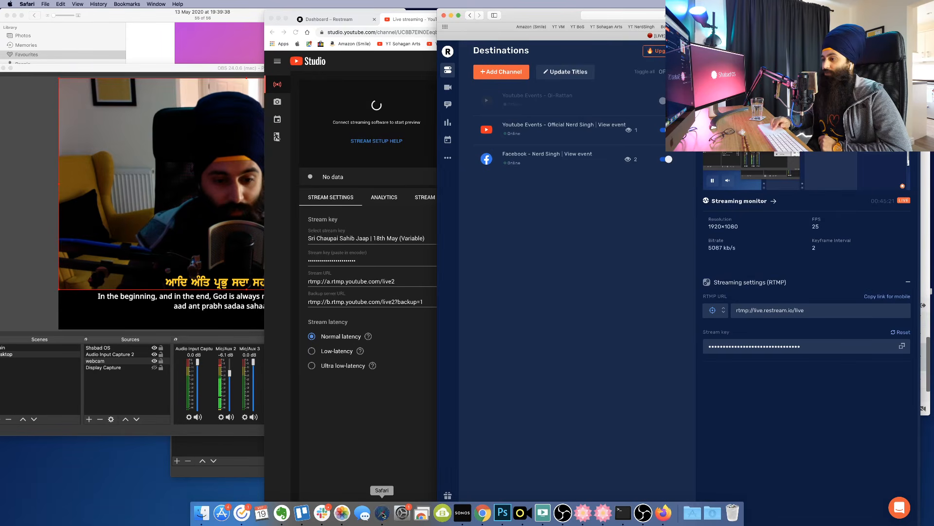
key("ctrl+Down")
left_click(550, 277)
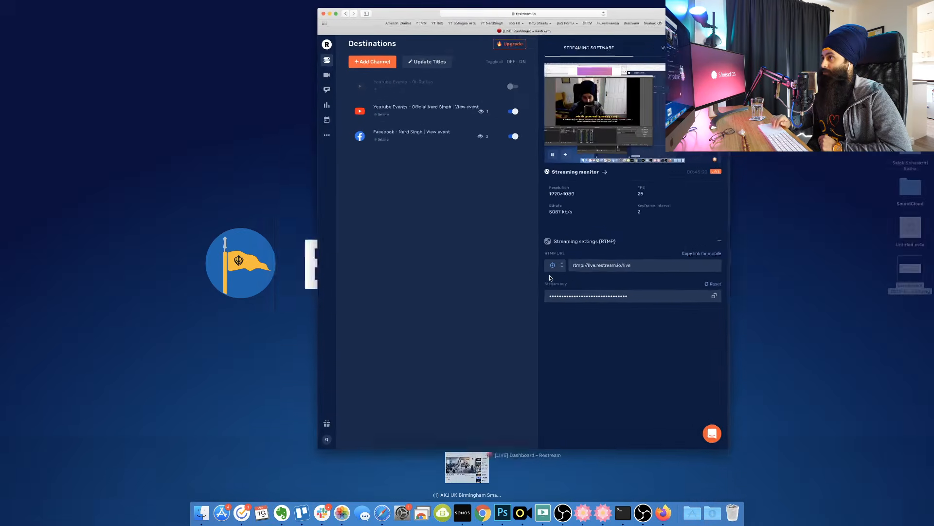
left_click(393, 201)
left_click(352, 20)
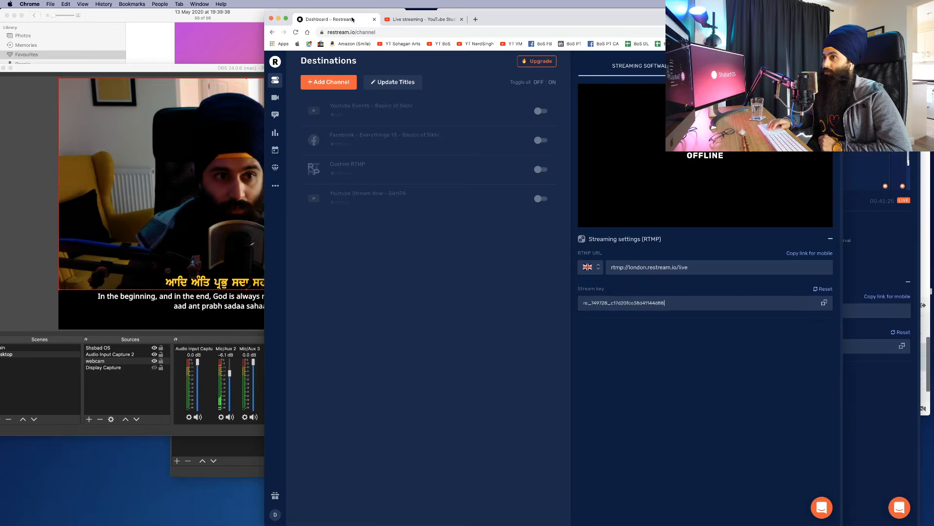
Leave the Restream dashboards and switch to the OBS window that is streaming the desktop scene.
key("ctrl+Up")
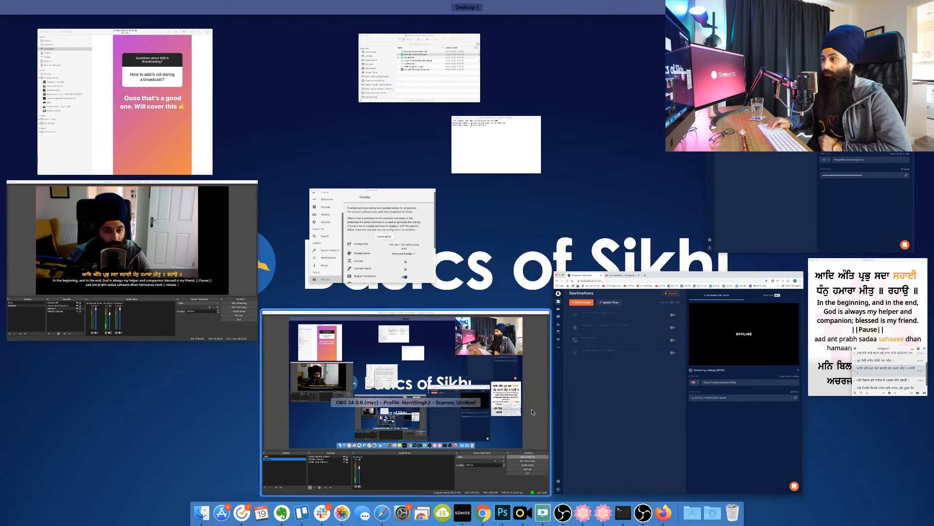
left_click(606, 366)
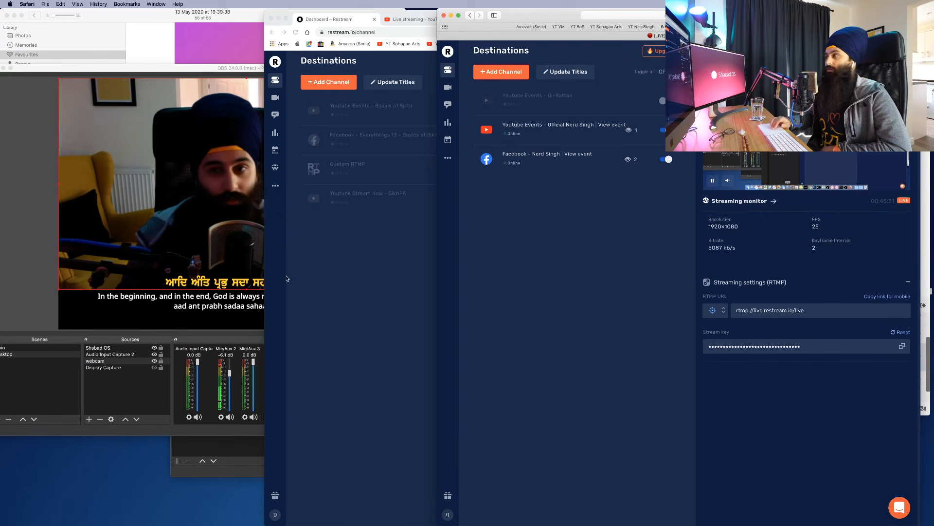
mouse_move(509, 523)
left_click(563, 512)
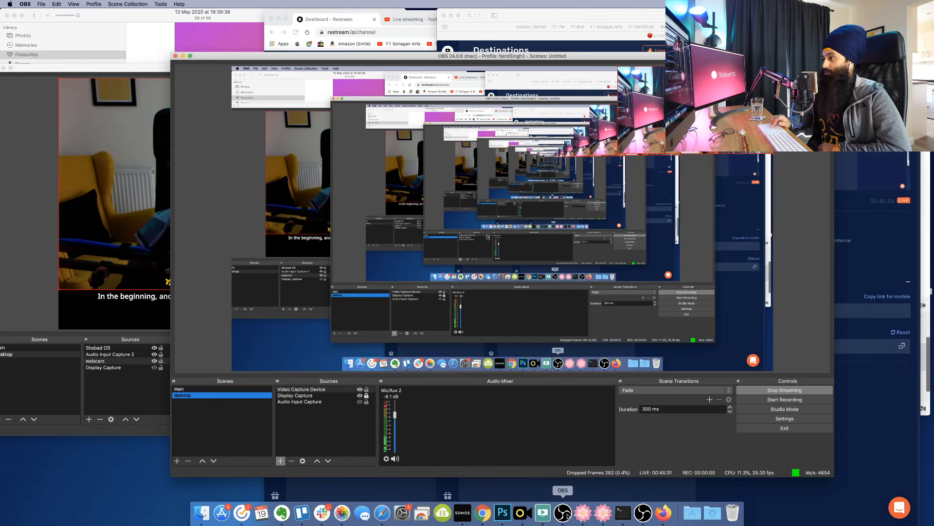